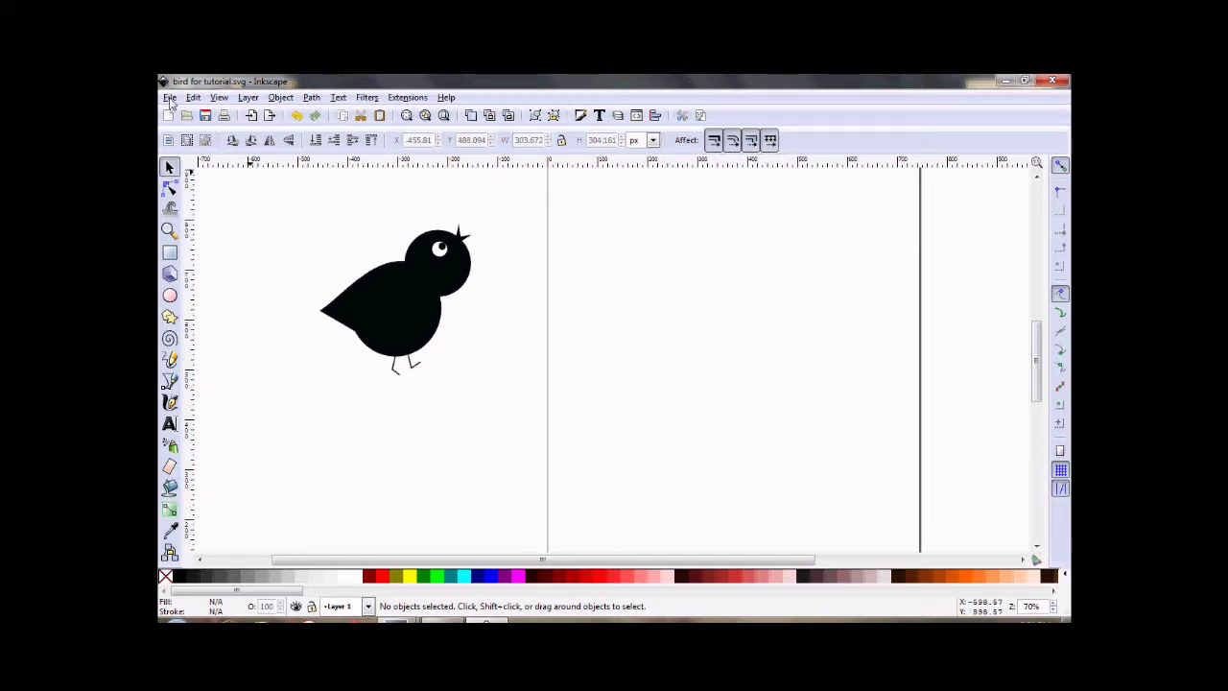
Open the File menu beside the finished black bird in bird for tutorial.svg
left_click(169, 99)
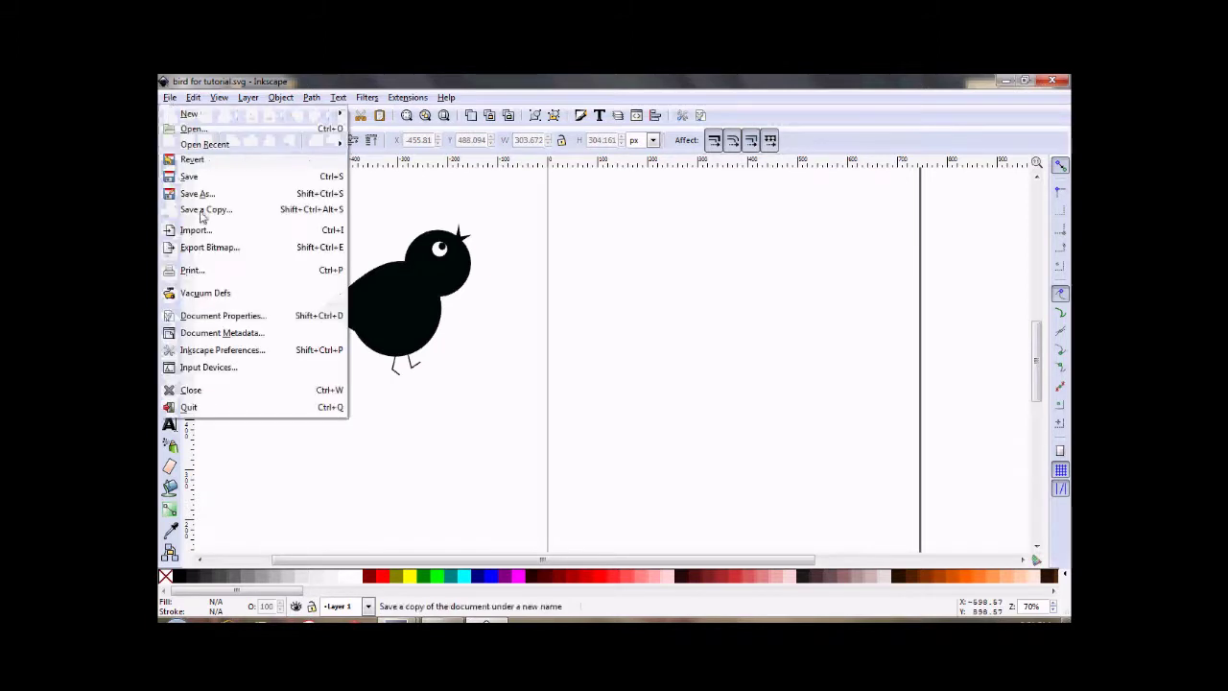
Turn off Show page border in Document Properties and close the dialog
left_click(215, 318)
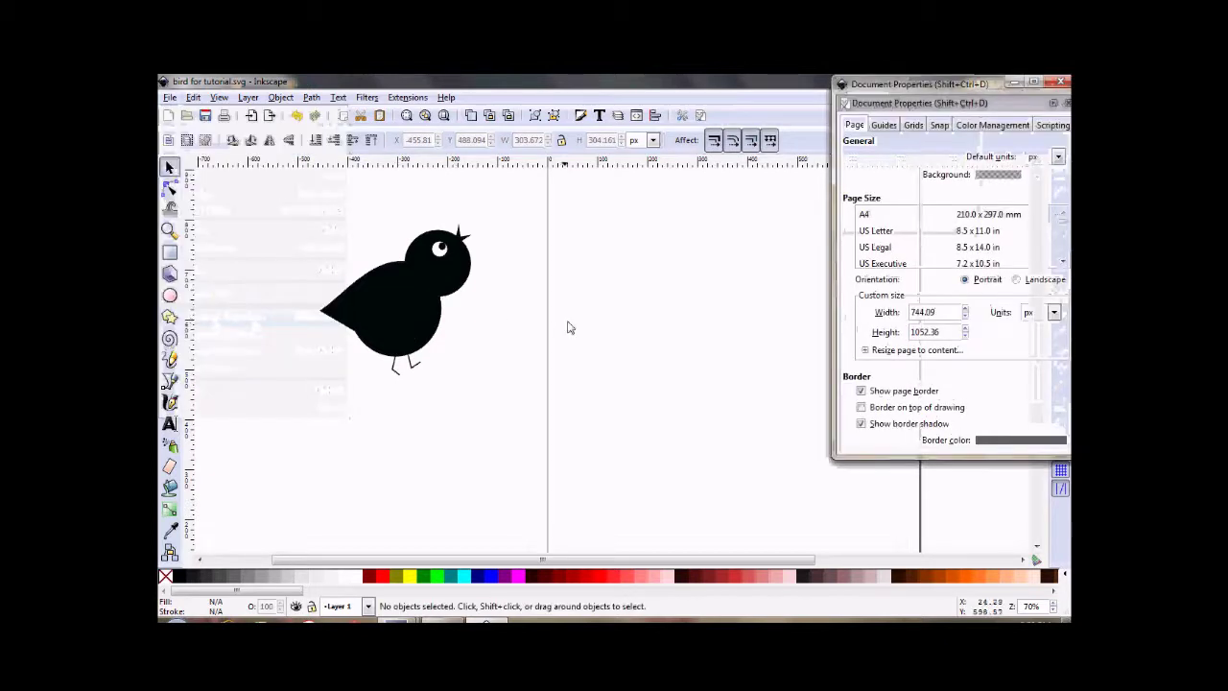
left_click(862, 393)
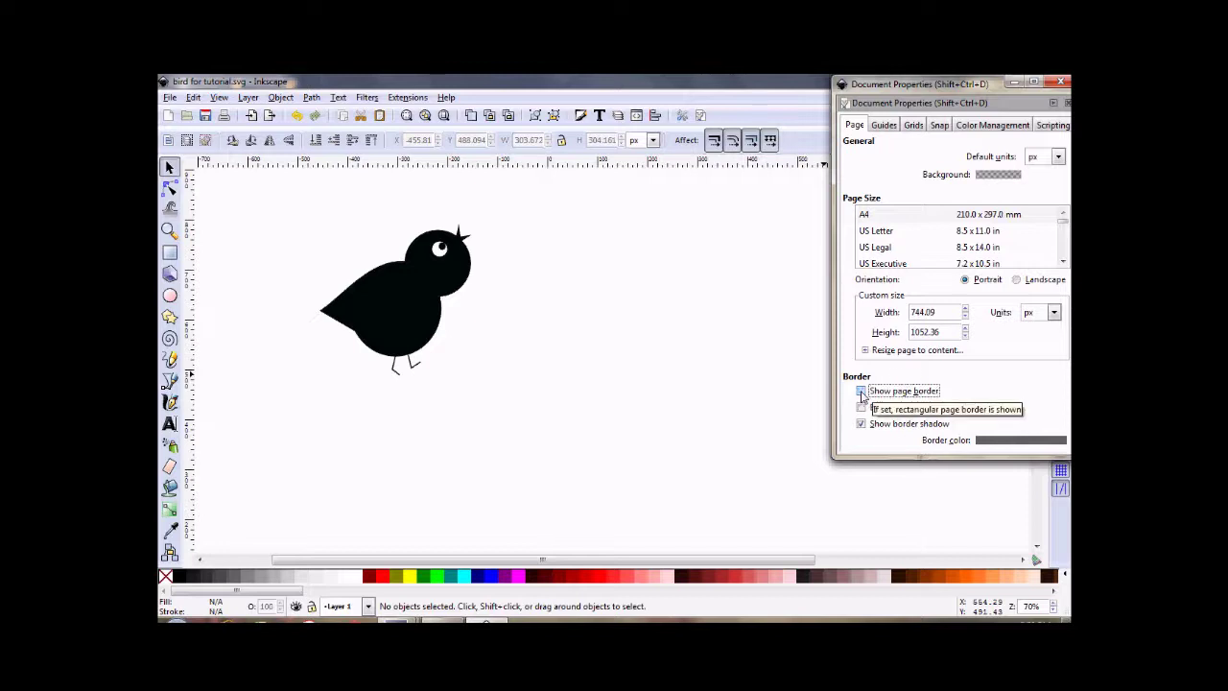
left_click(1060, 84)
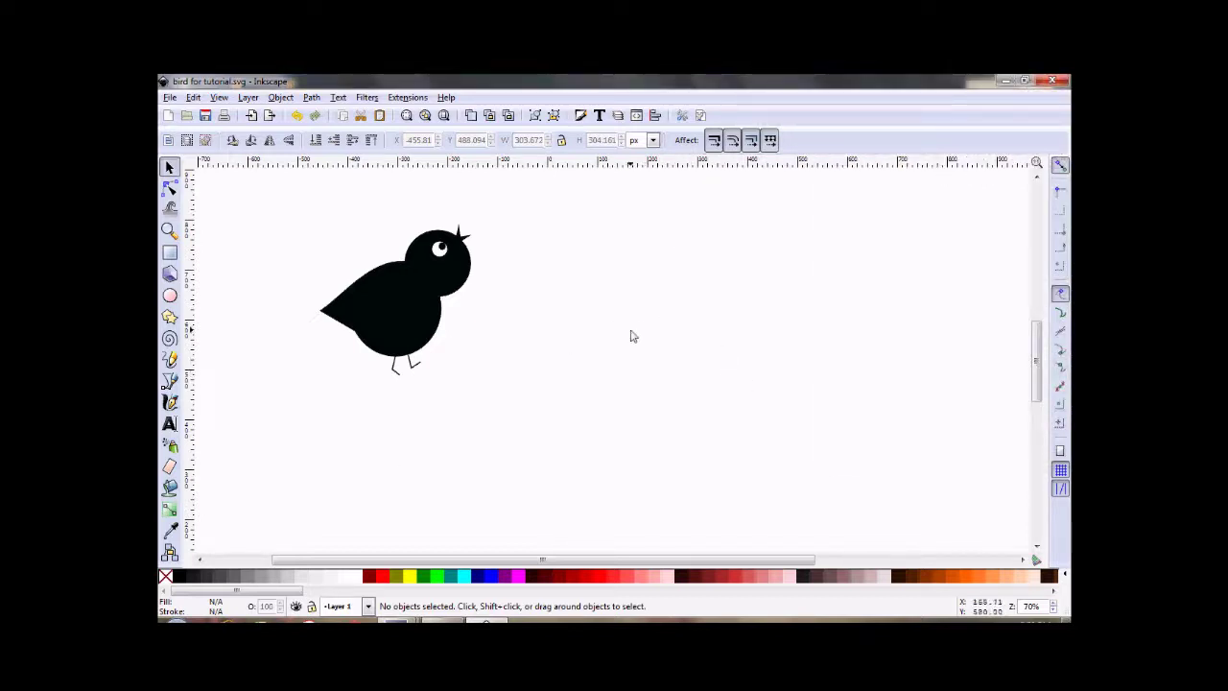
Move the bird up-left and draw a curved arc to its right with the Pencil in 'Triangle in' shape
left_click_drag(411, 297, 382, 283)
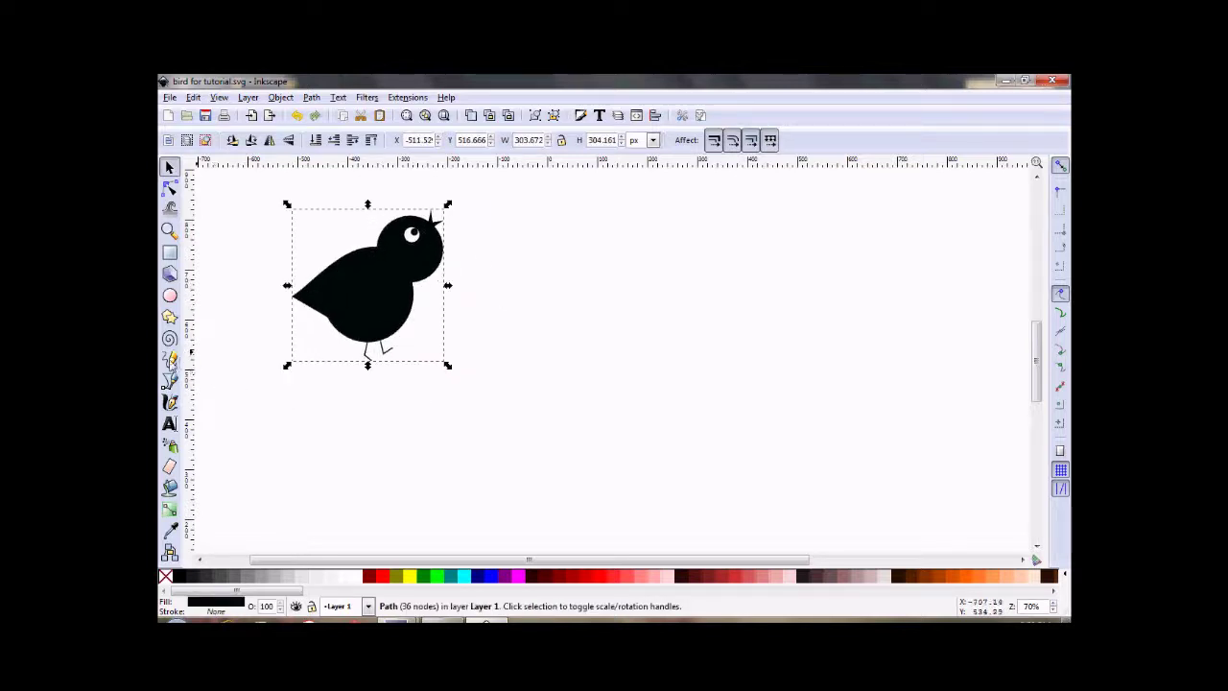
left_click(170, 360)
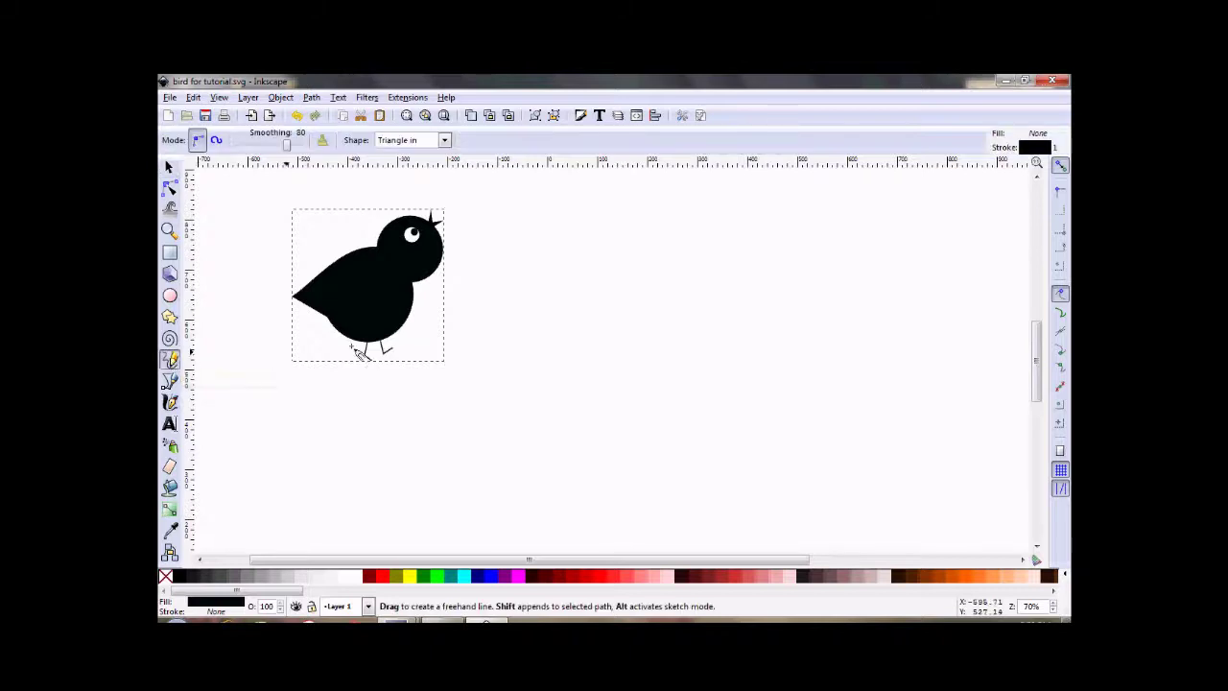
left_click(445, 140)
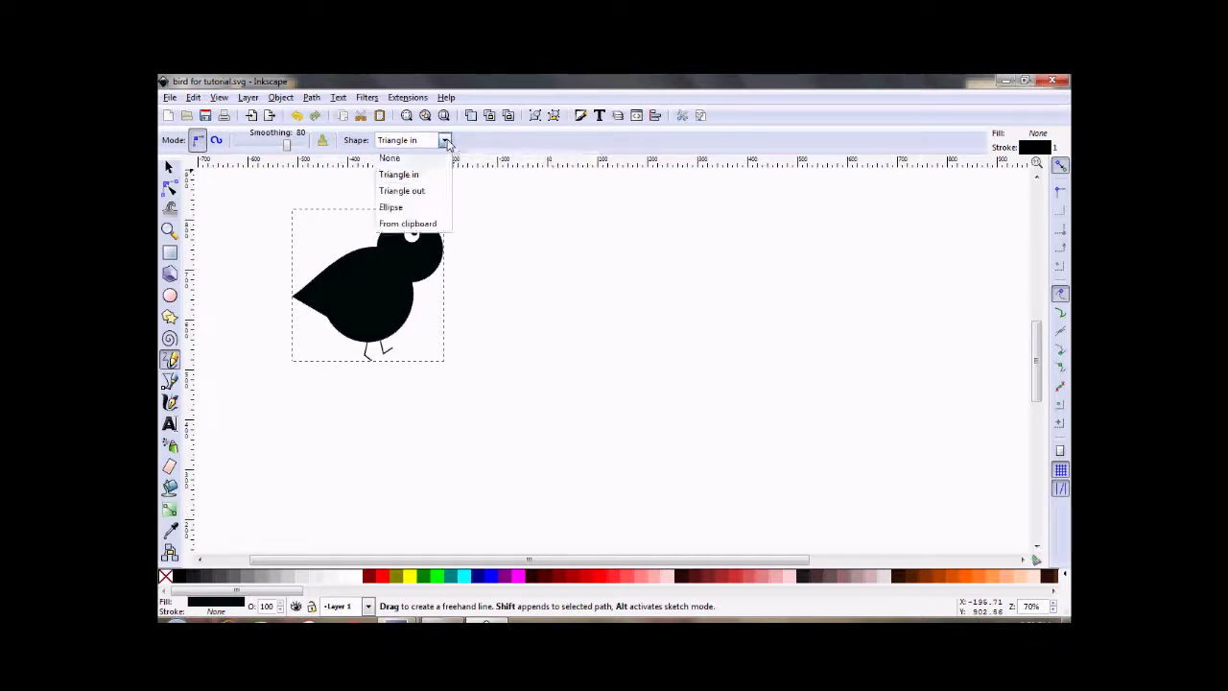
left_click(445, 140)
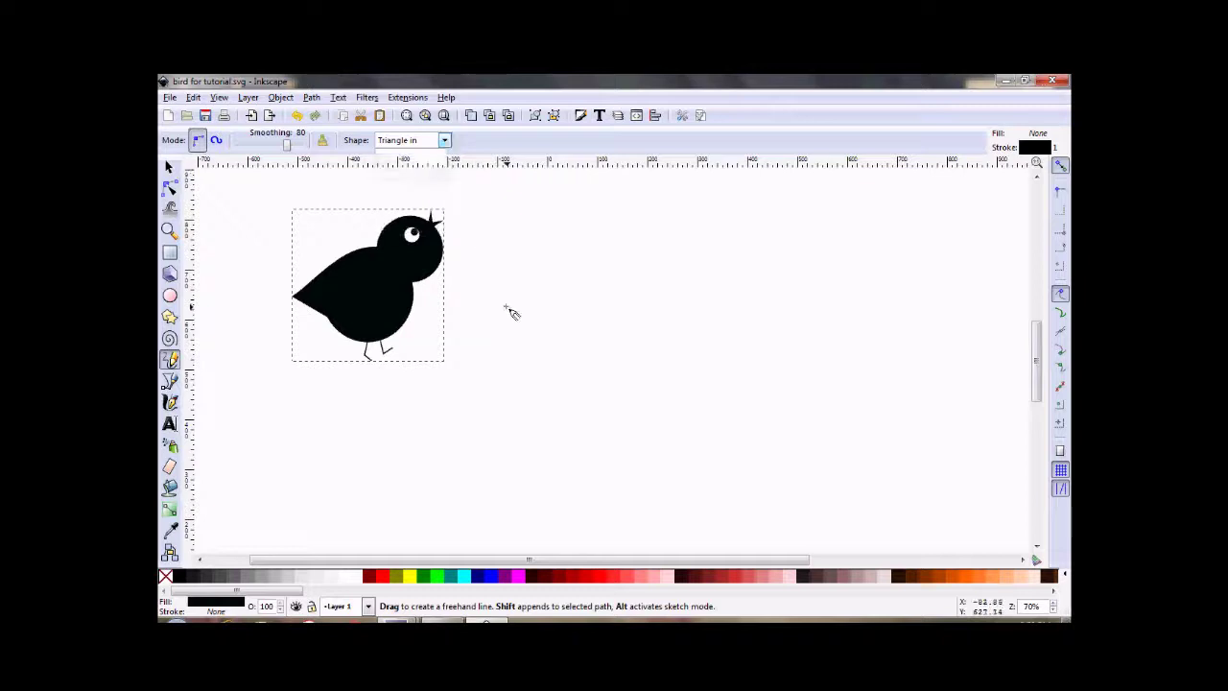
mouse_move(497, 327)
left_mouse_down()
mouse_move(754, 277)
mouse_move(761, 291)
left_mouse_up()
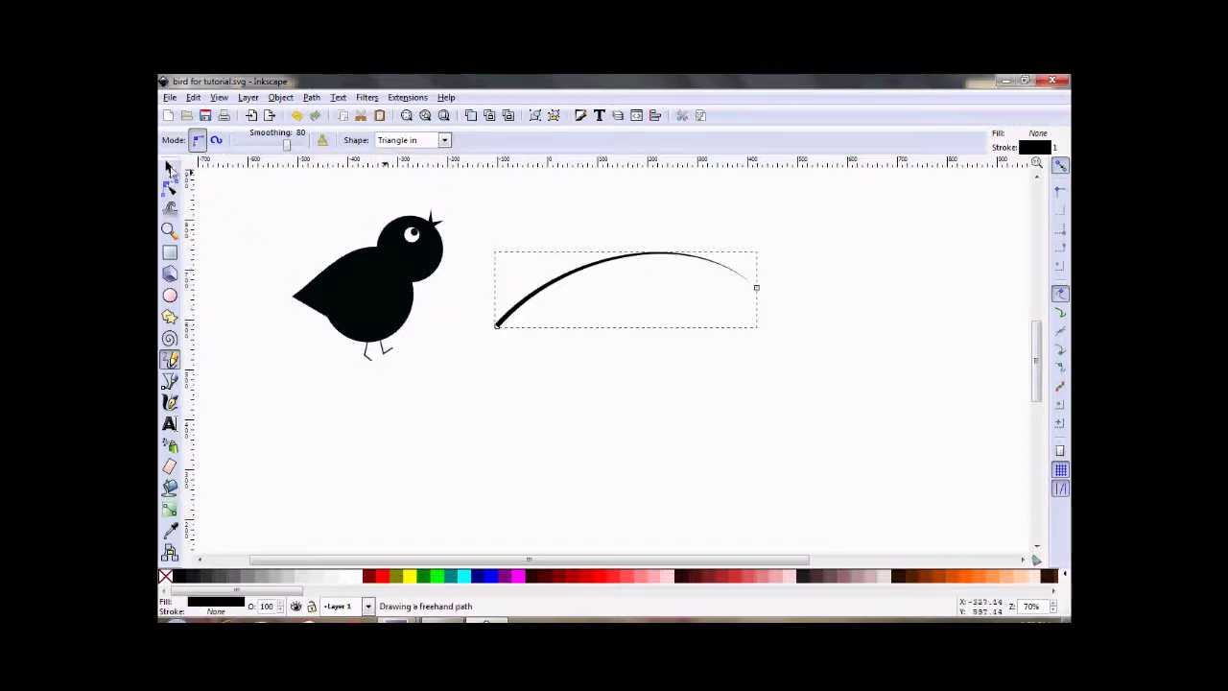
Reposition the tapered arc beside the bird and resize it to about 390 × 105 px
left_click(169, 168)
left_click_drag(624, 266, 640, 295)
left_click(747, 256)
left_click(636, 320)
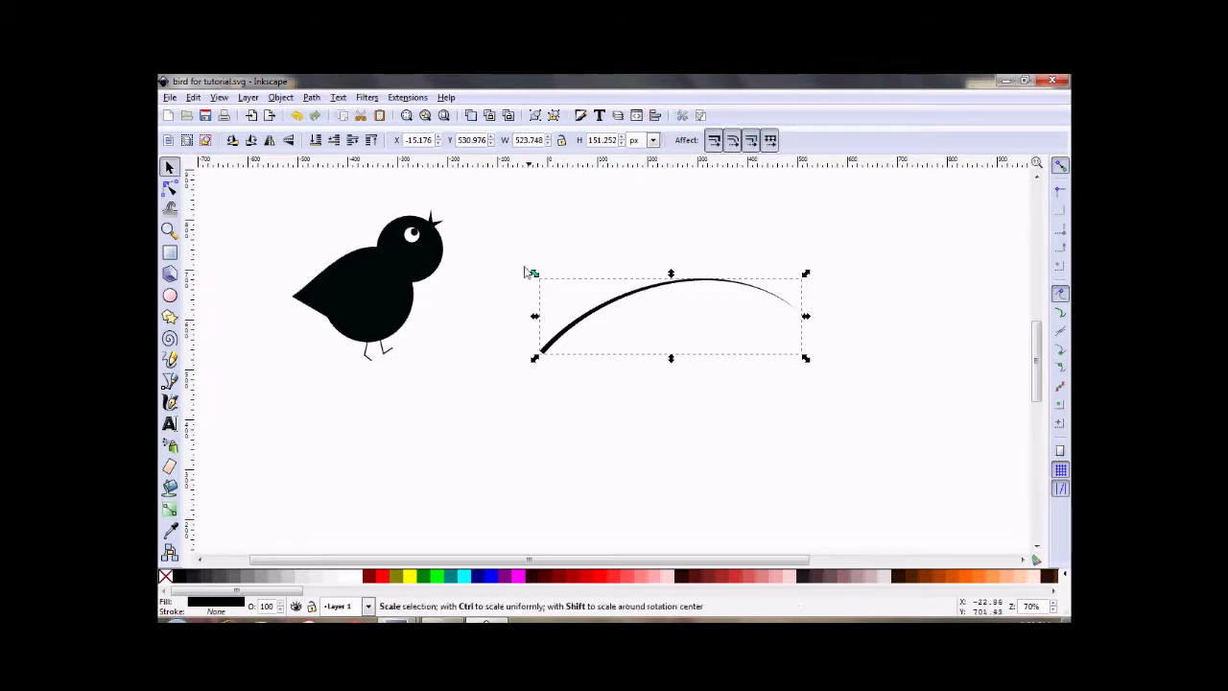
left_click_drag(534, 273, 622, 303)
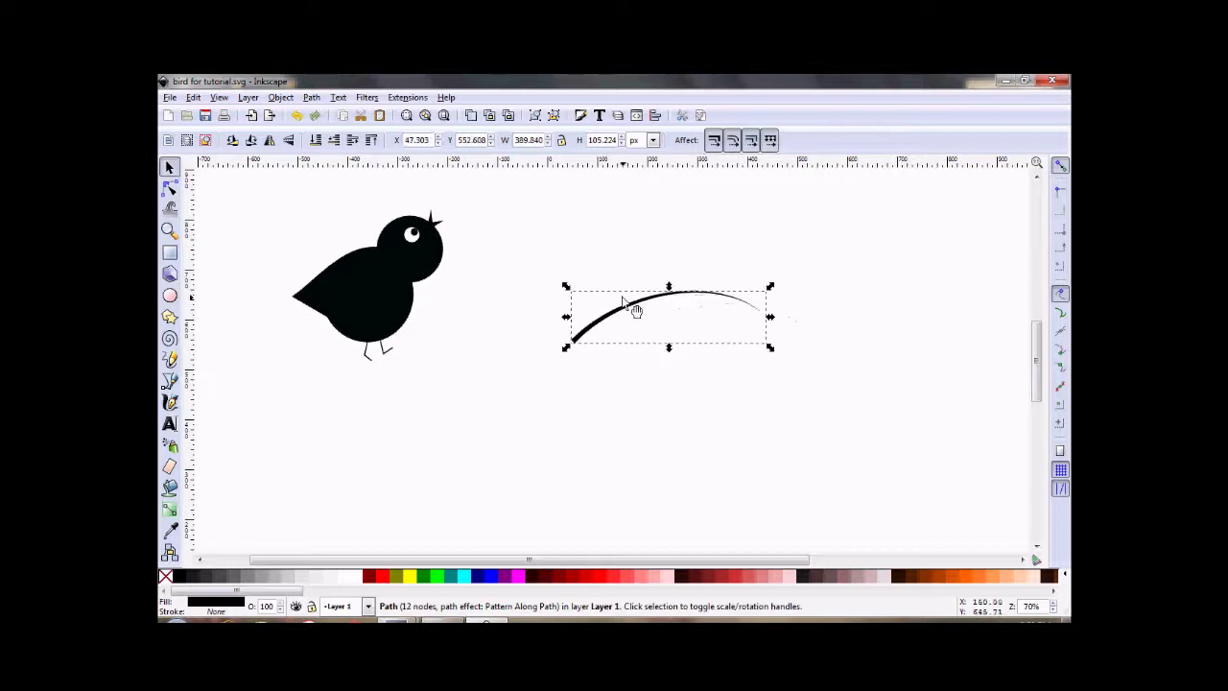
left_click(687, 382)
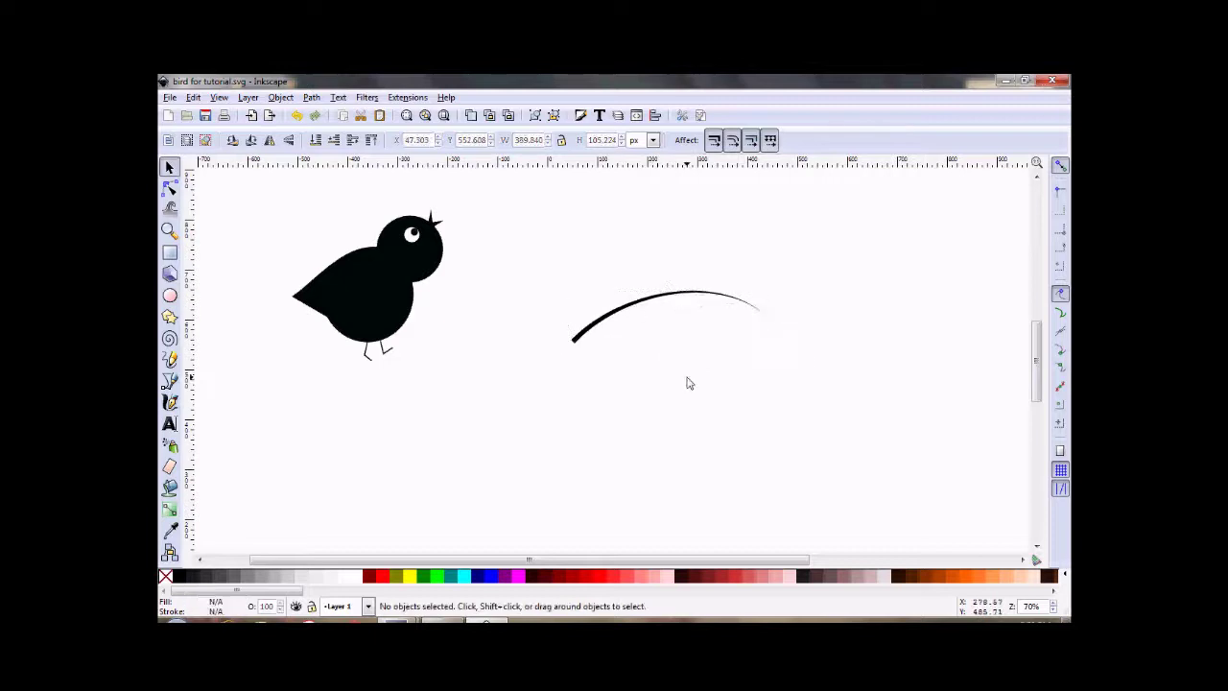
Slightly enlarge the arc and convert it to a plain path with Path > Object to Path
left_click(649, 309)
mouse_move(569, 293)
left_mouse_down()
mouse_move(551, 275)
mouse_move(567, 288)
left_mouse_up()
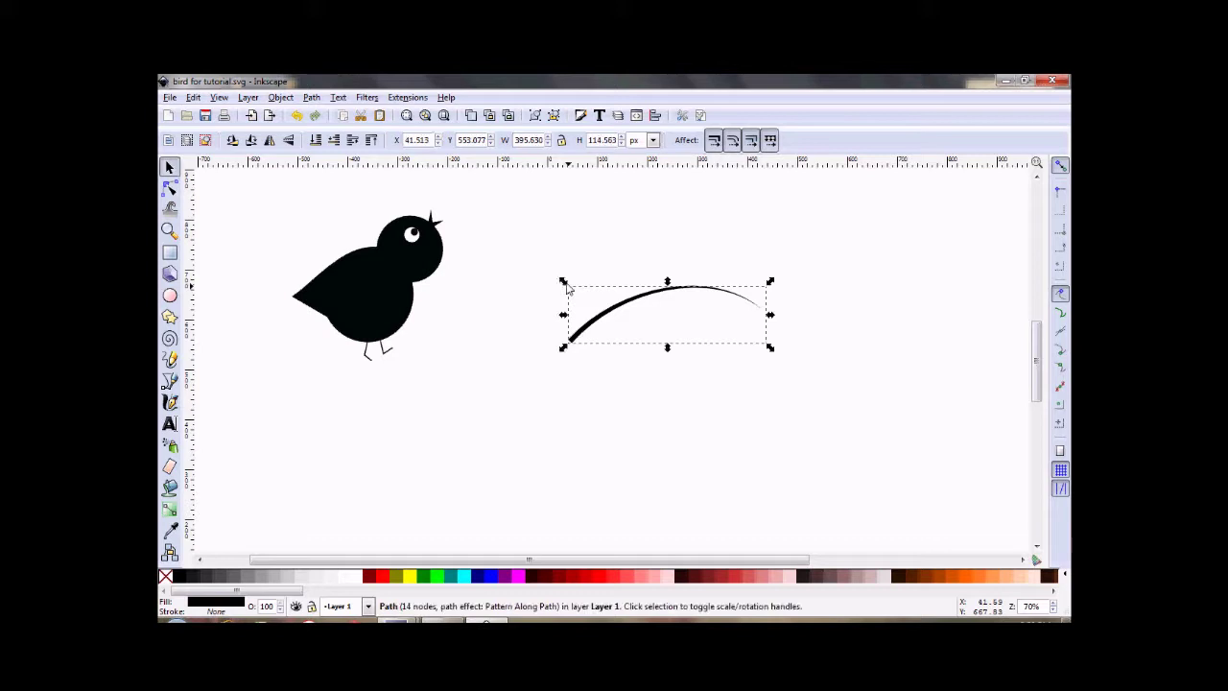
left_click(311, 96)
left_click(326, 116)
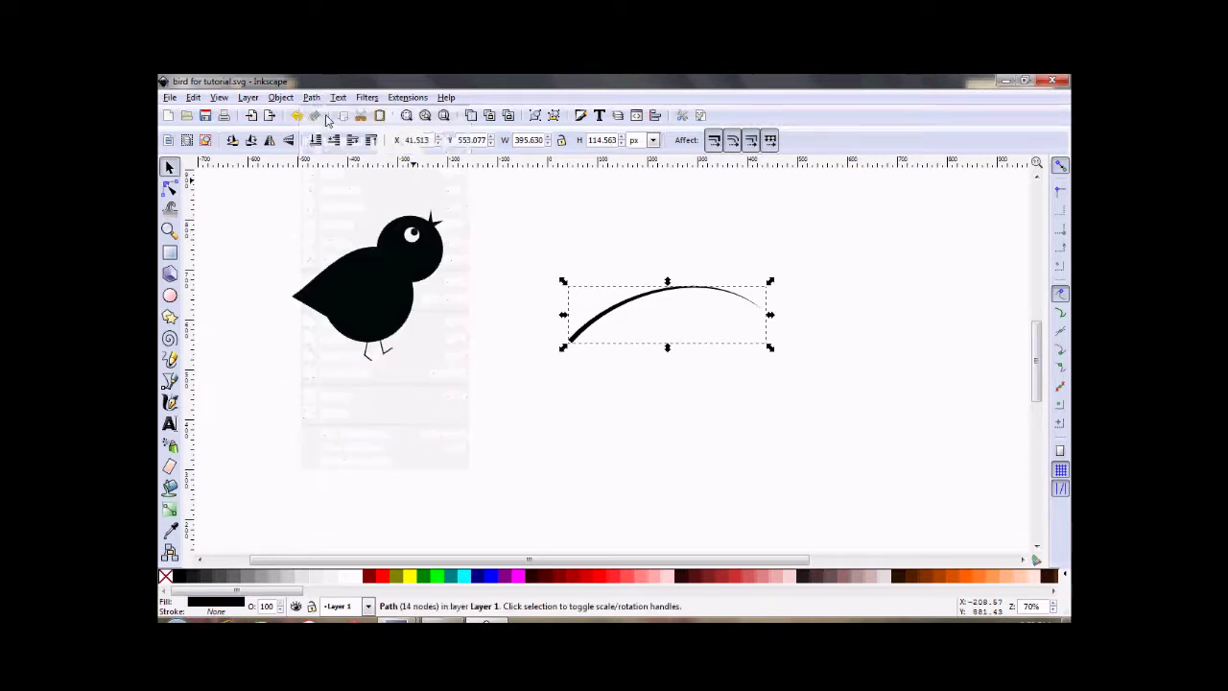
Enlarge the branch, rotate it clockwise and place it lower right of the bird at about 711 × 196 px
left_click_drag(770, 347, 920, 428)
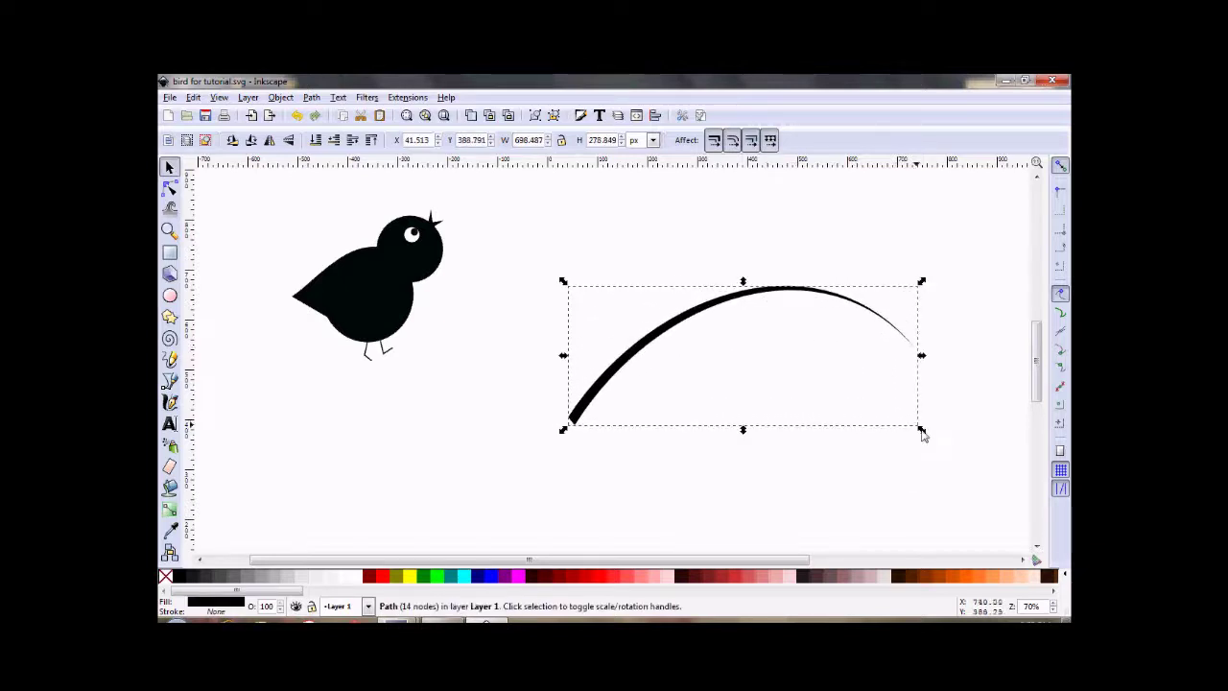
left_click_drag(614, 387, 561, 348)
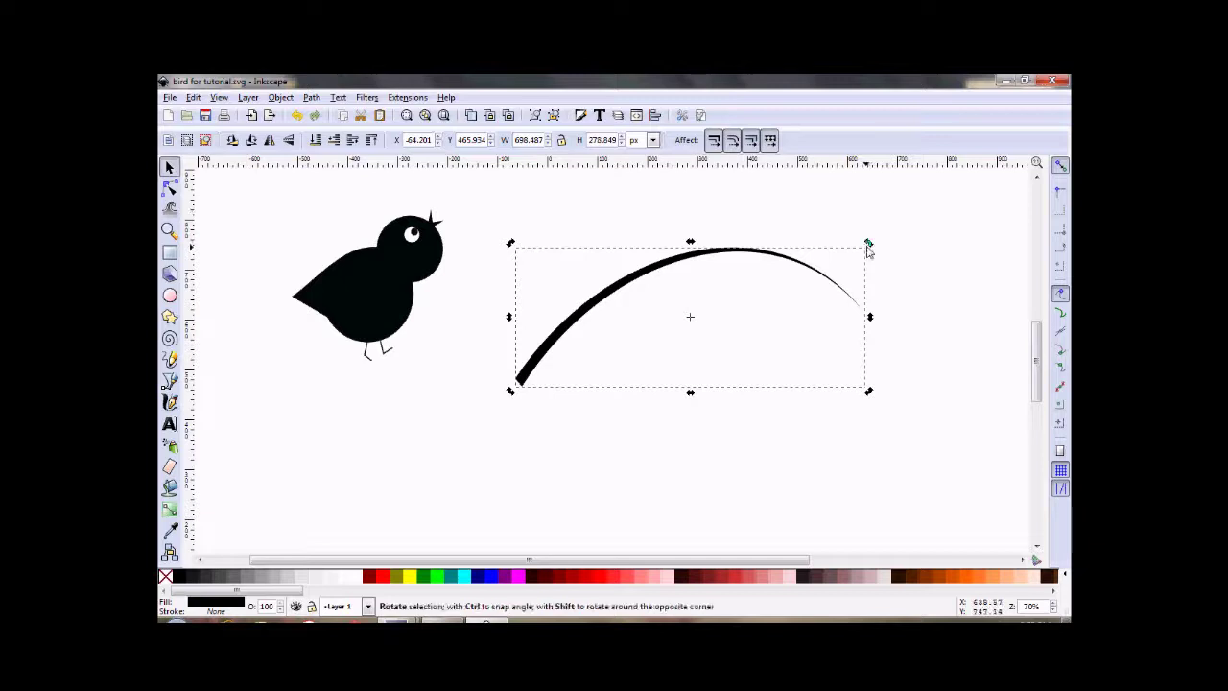
left_click_drag(868, 245, 896, 282)
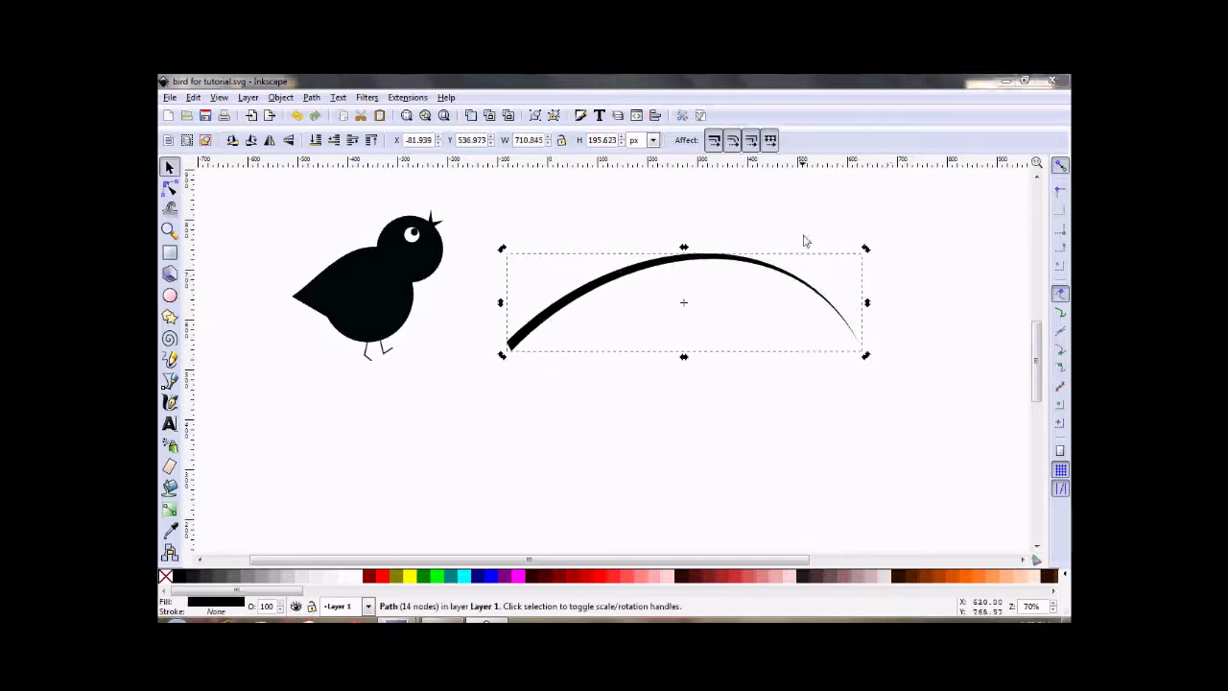
left_click_drag(708, 257, 708, 303)
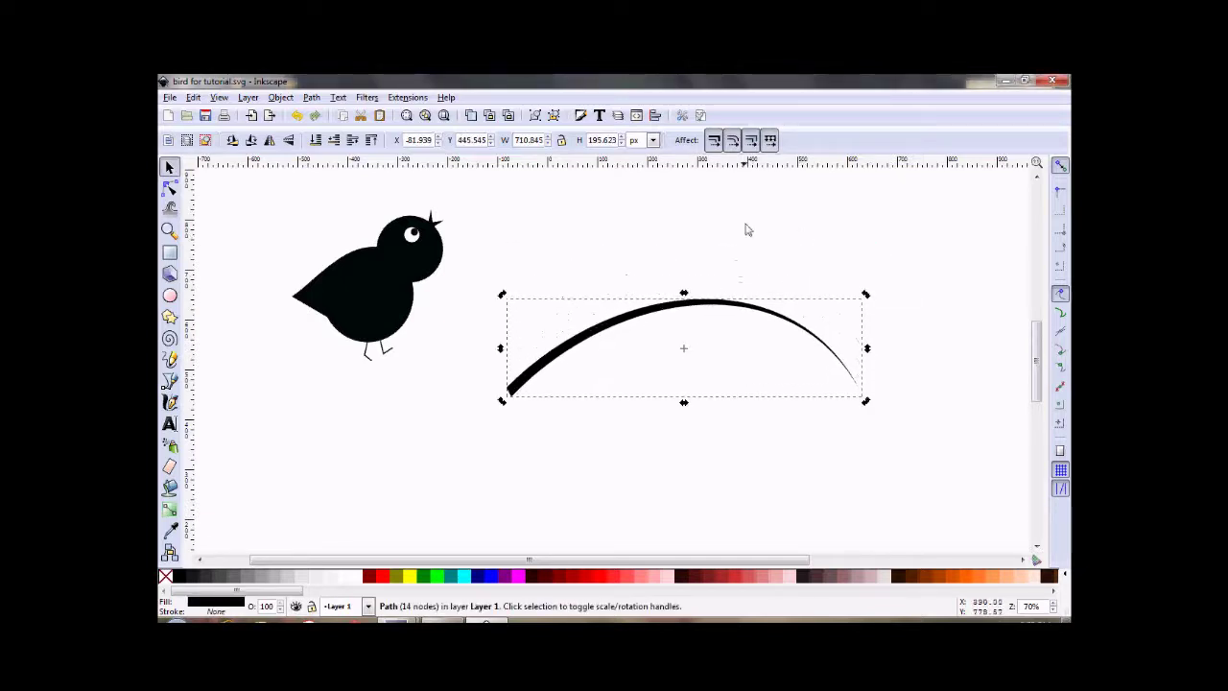
left_click(748, 231)
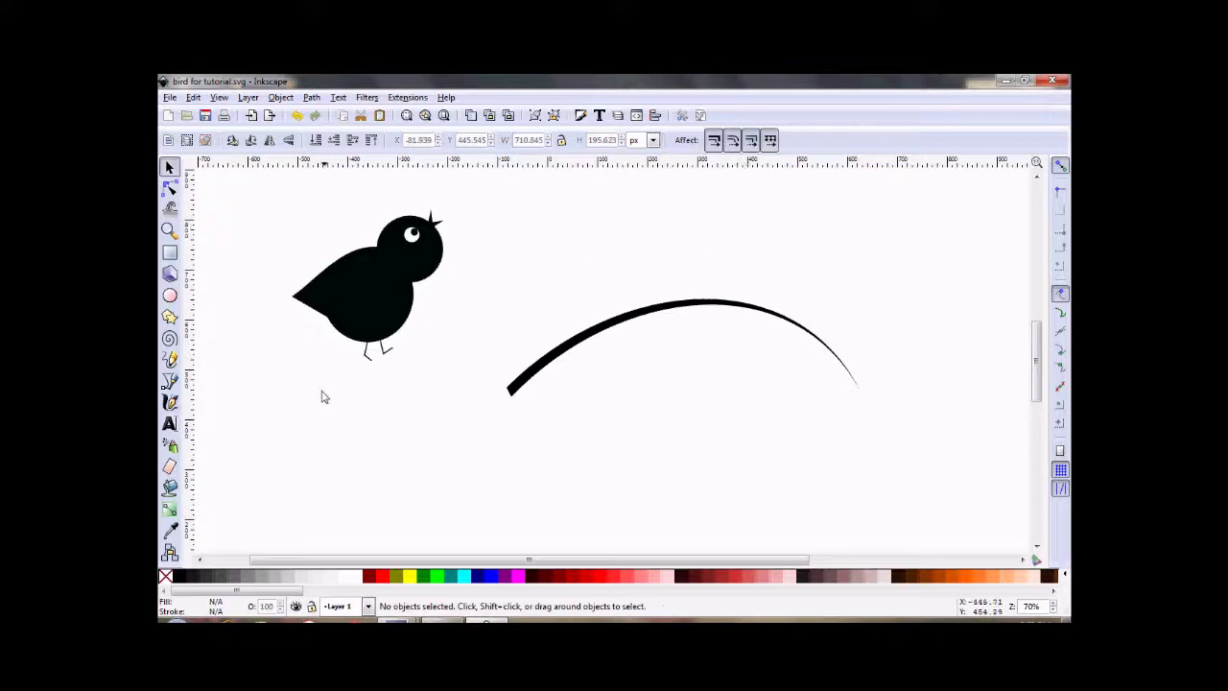
Draw six tapered freehand twigs rising above and hanging below the curved branch
left_click(171, 360)
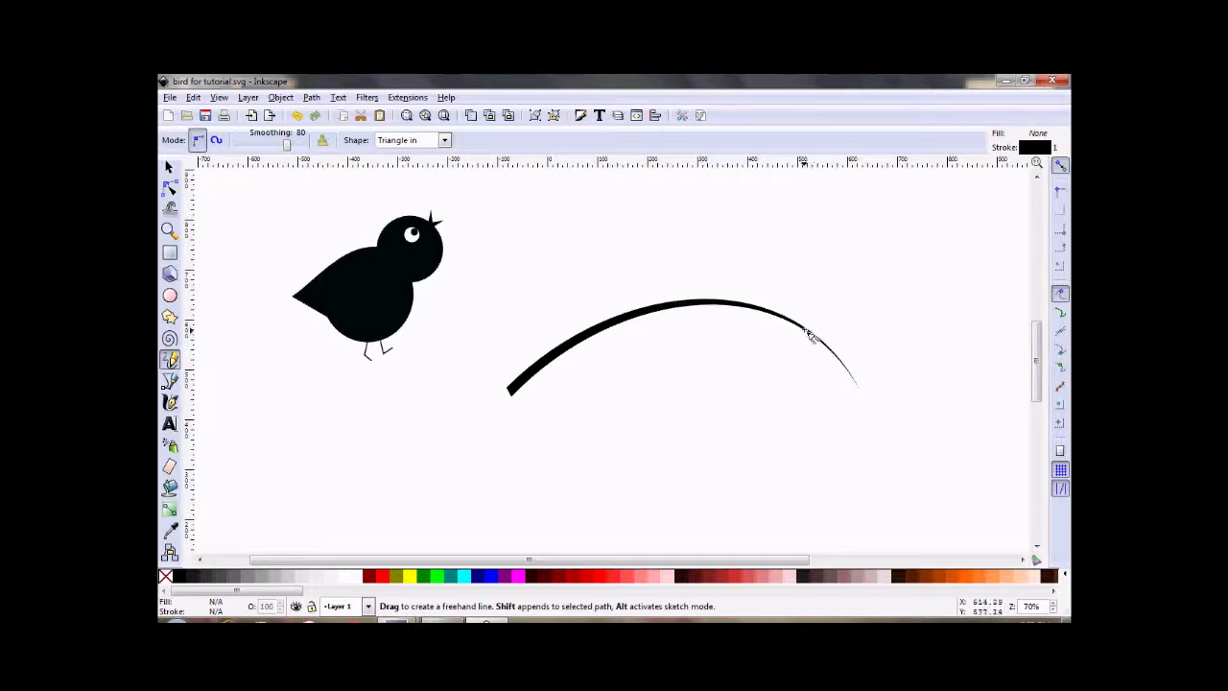
left_click_drag(809, 334, 823, 396)
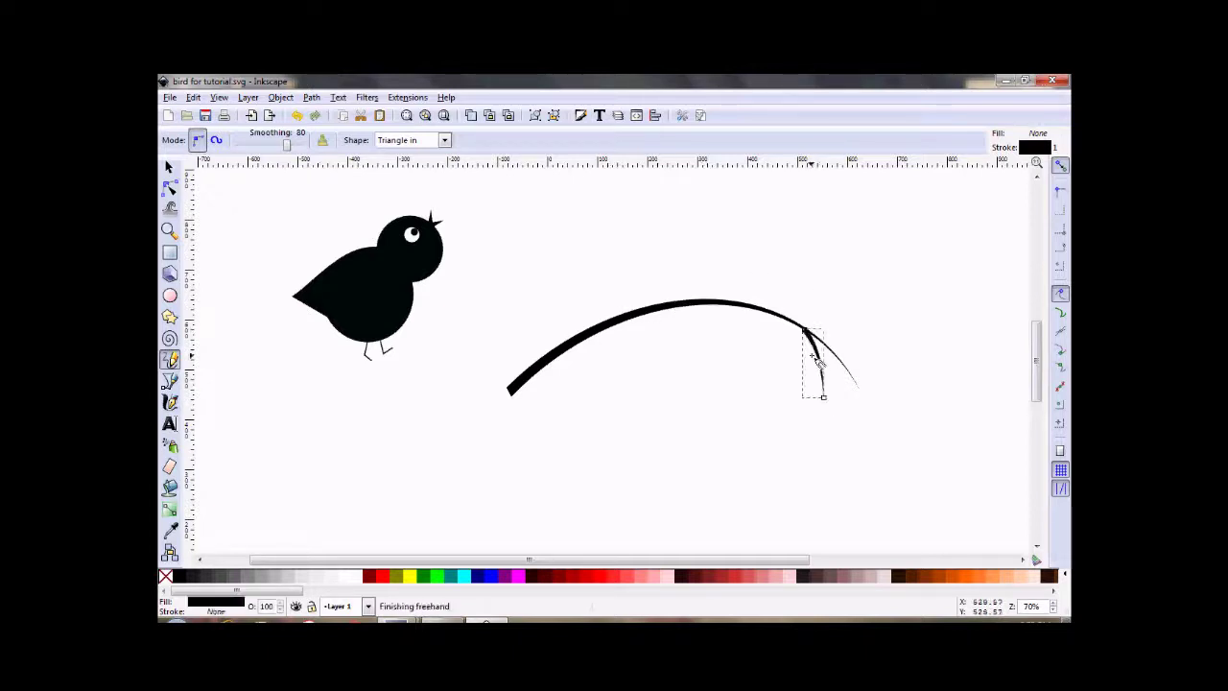
left_click_drag(768, 312, 829, 261)
left_click_drag(698, 305, 782, 370)
left_click_drag(644, 316, 672, 261)
left_click_drag(595, 338, 668, 385)
left_click_drag(835, 356, 890, 353)
left_click(843, 310)
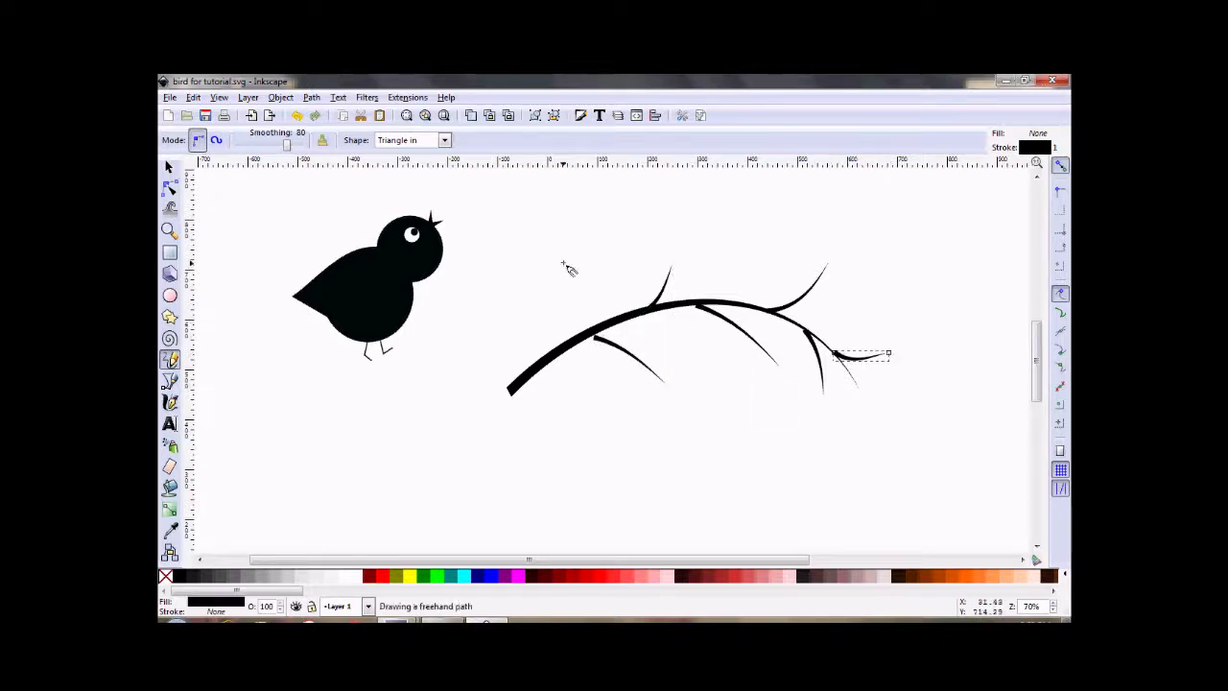
Reshape the lower-left twig's curve and shift the small upper twig's base slightly left
left_click(173, 189)
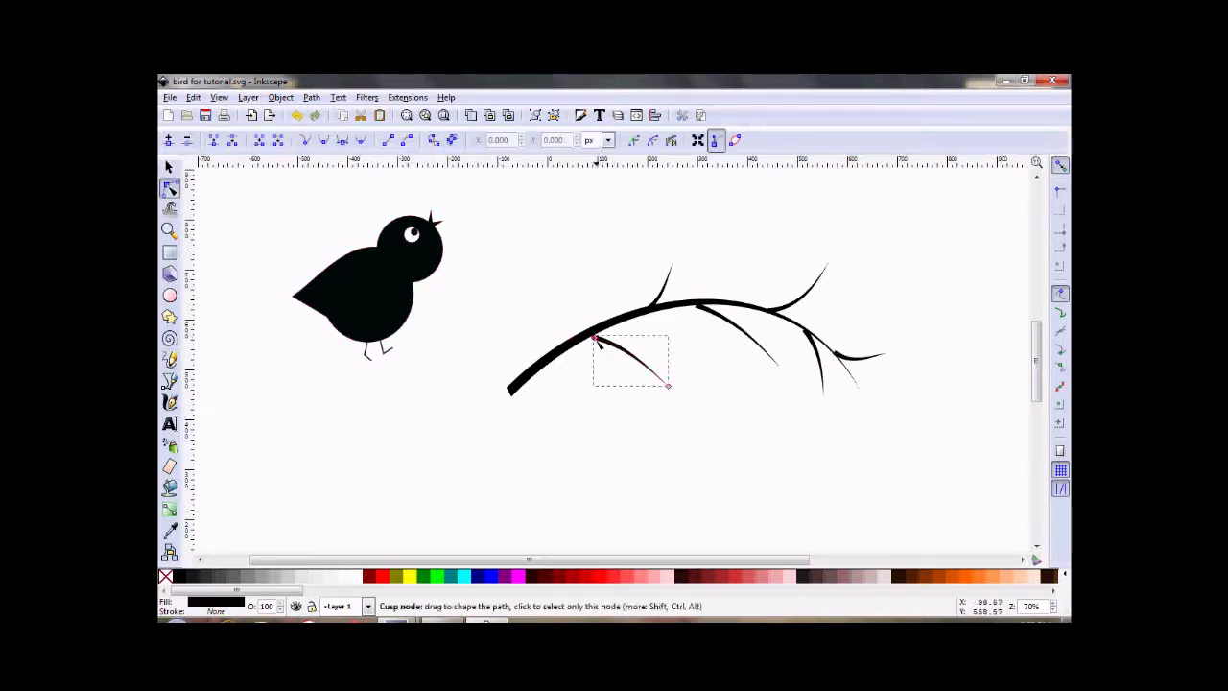
mouse_move(595, 338)
left_mouse_down()
mouse_move(572, 345)
mouse_move(603, 334)
left_mouse_up()
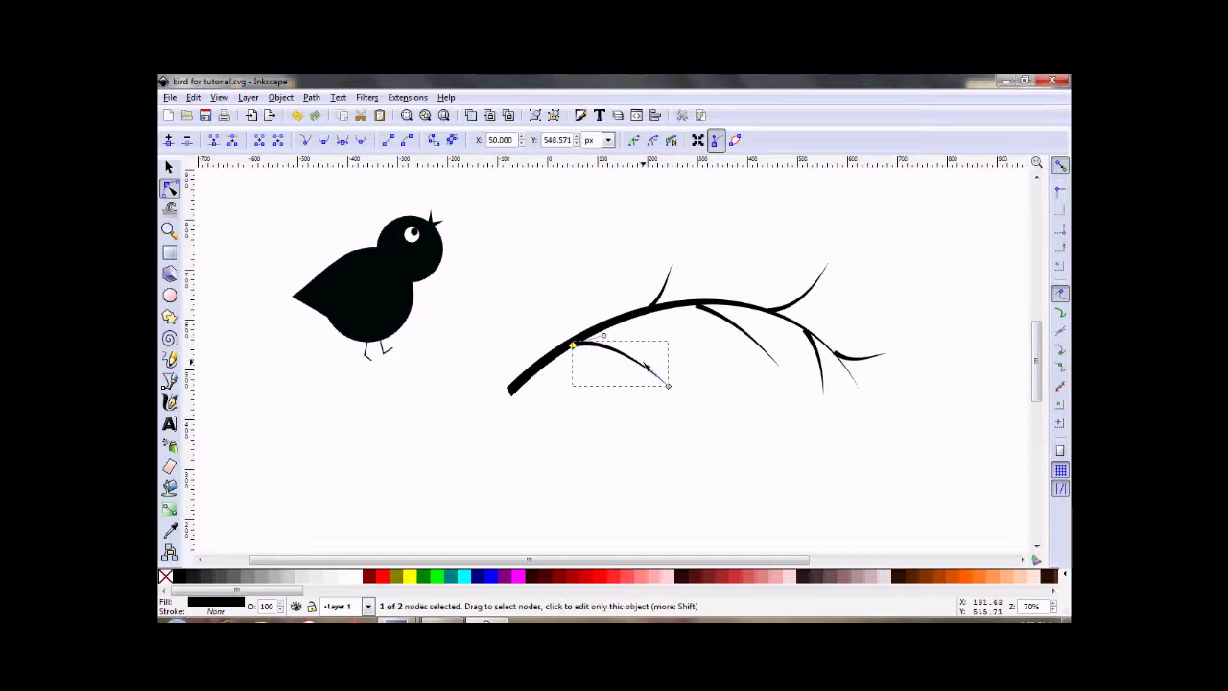
left_click_drag(648, 368, 665, 367)
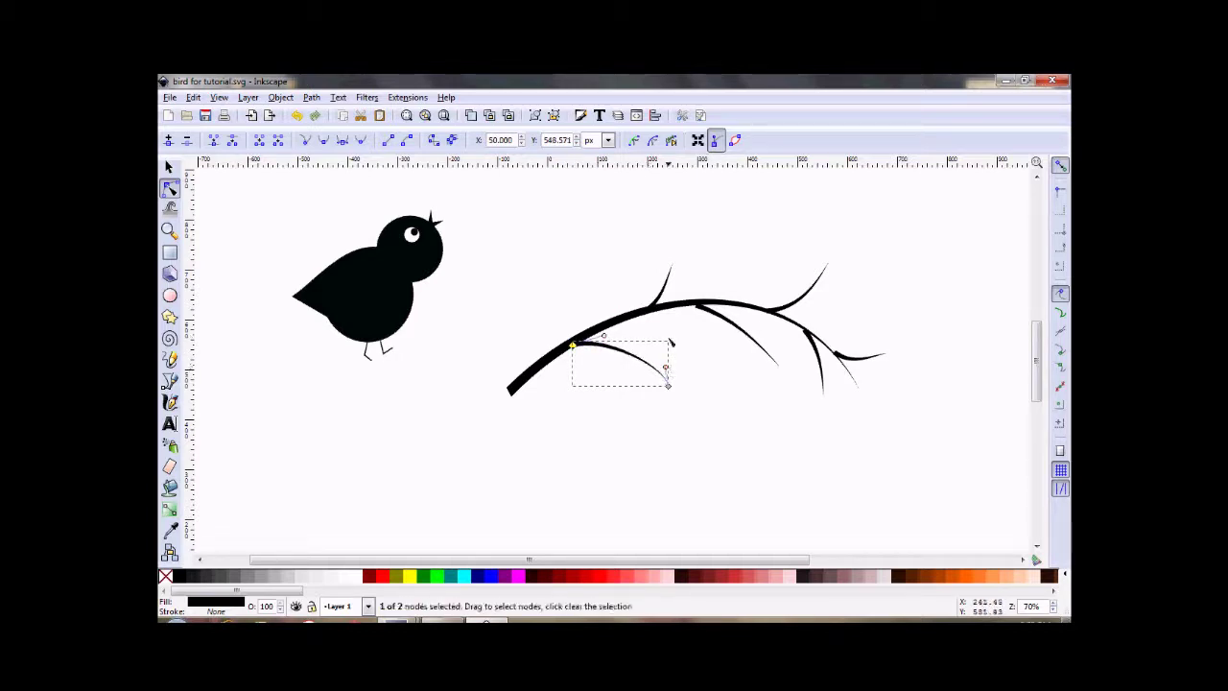
left_click(657, 304)
left_click_drag(647, 319, 635, 315)
left_click(584, 275)
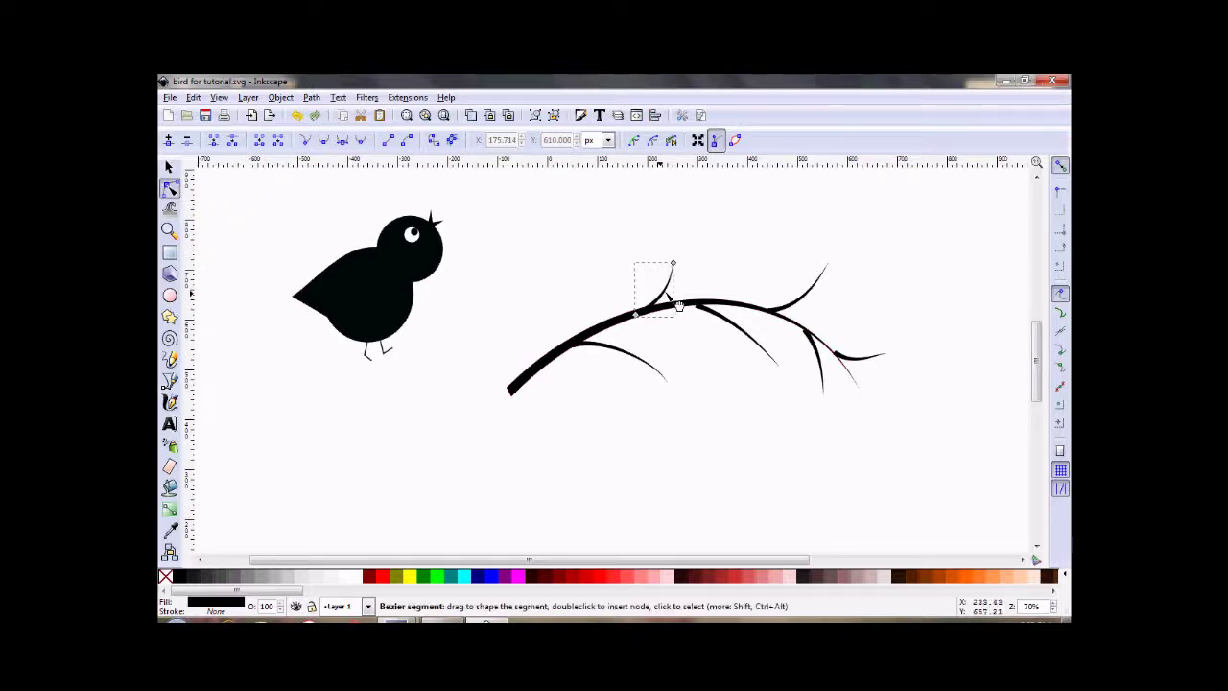
Reshape the lower-right, upper-right, hanging and tip twigs so they curve smoothly from the branch
left_click(708, 315)
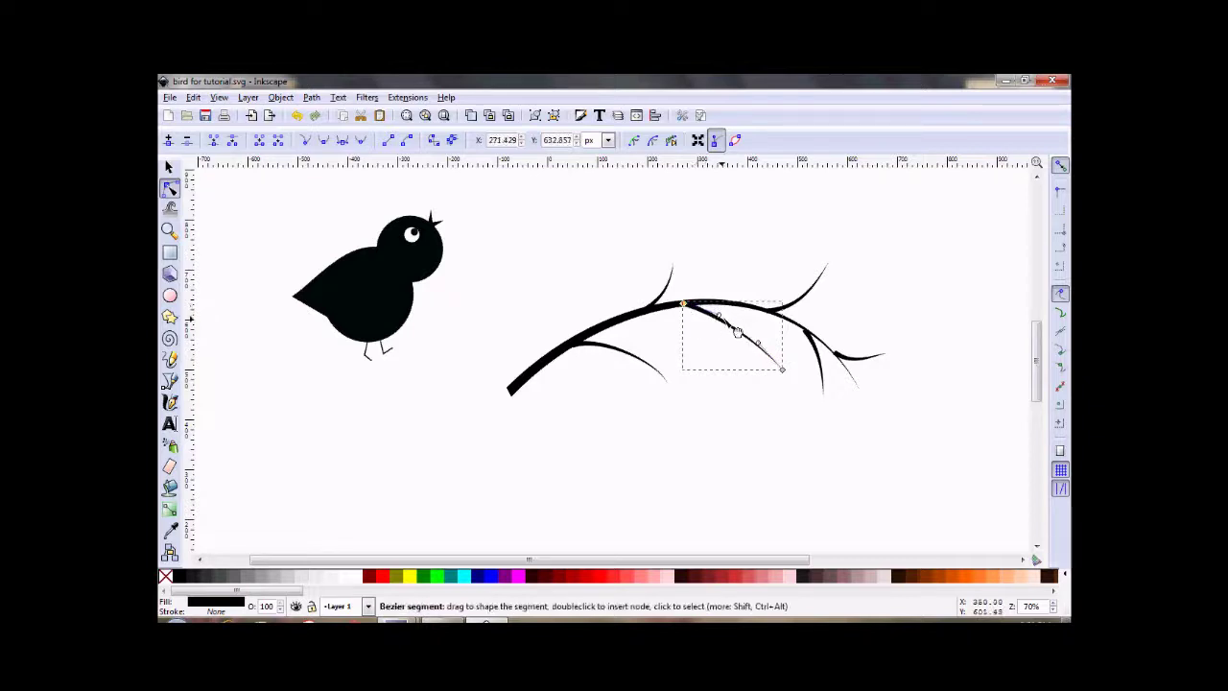
left_click_drag(737, 331, 790, 360)
left_click(804, 291)
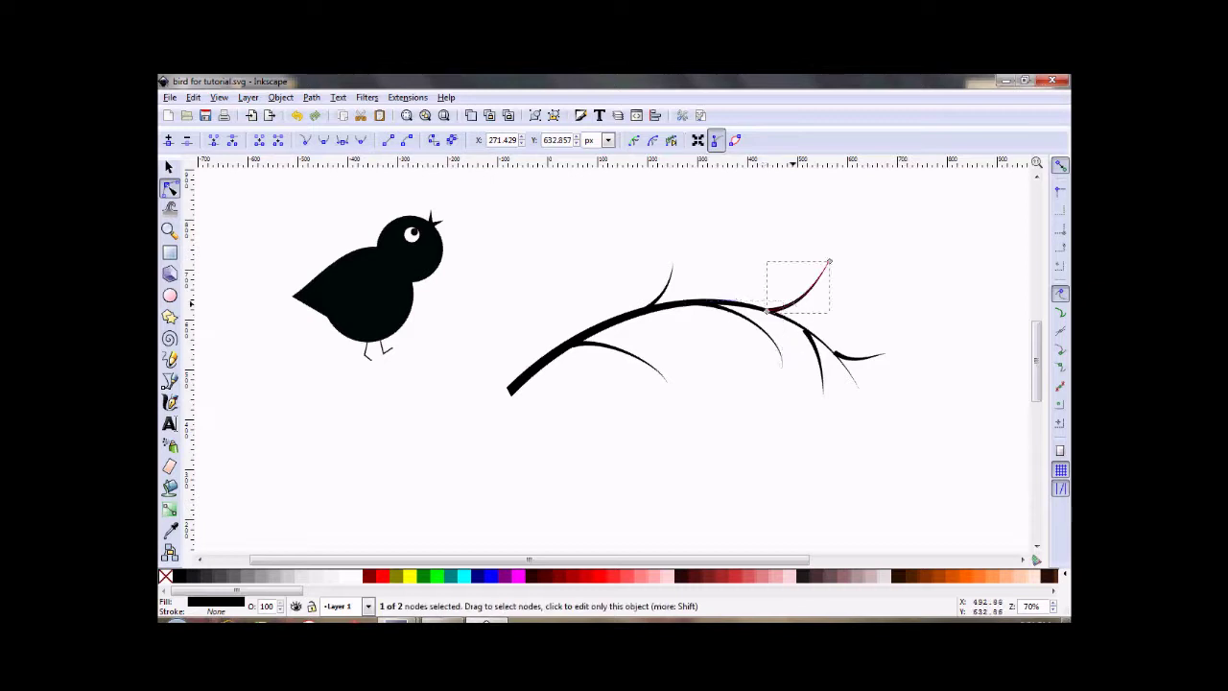
left_click_drag(768, 312, 757, 308)
left_click(812, 339)
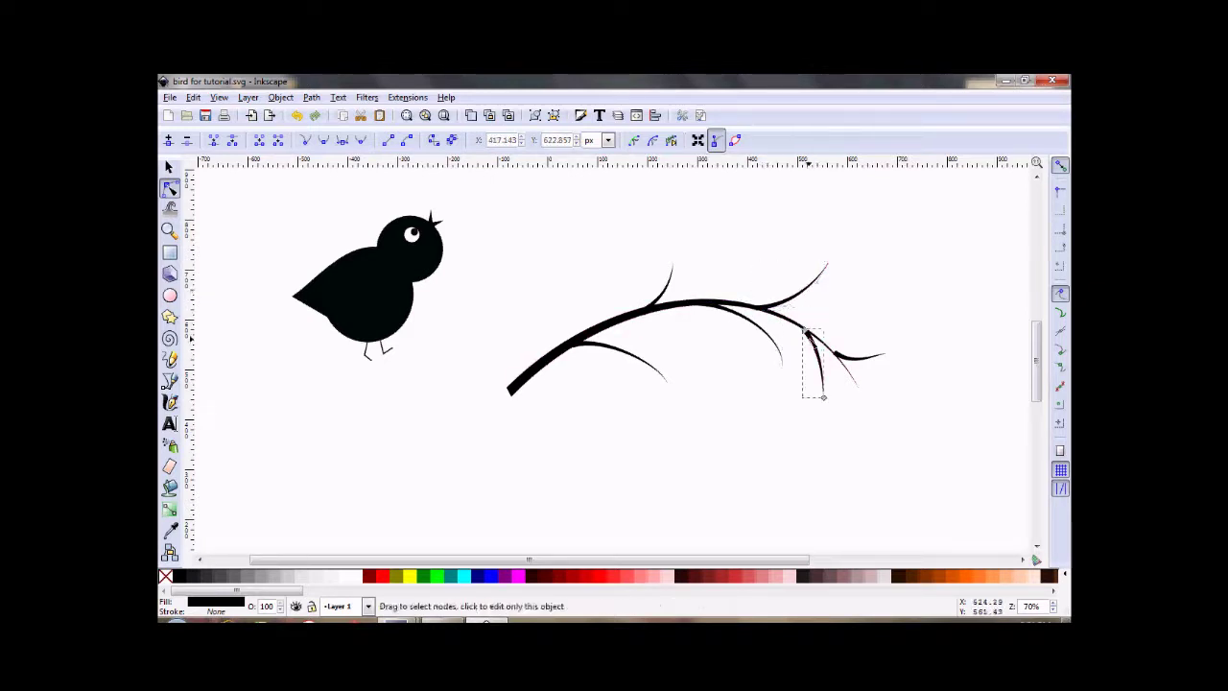
left_click_drag(815, 340, 840, 375)
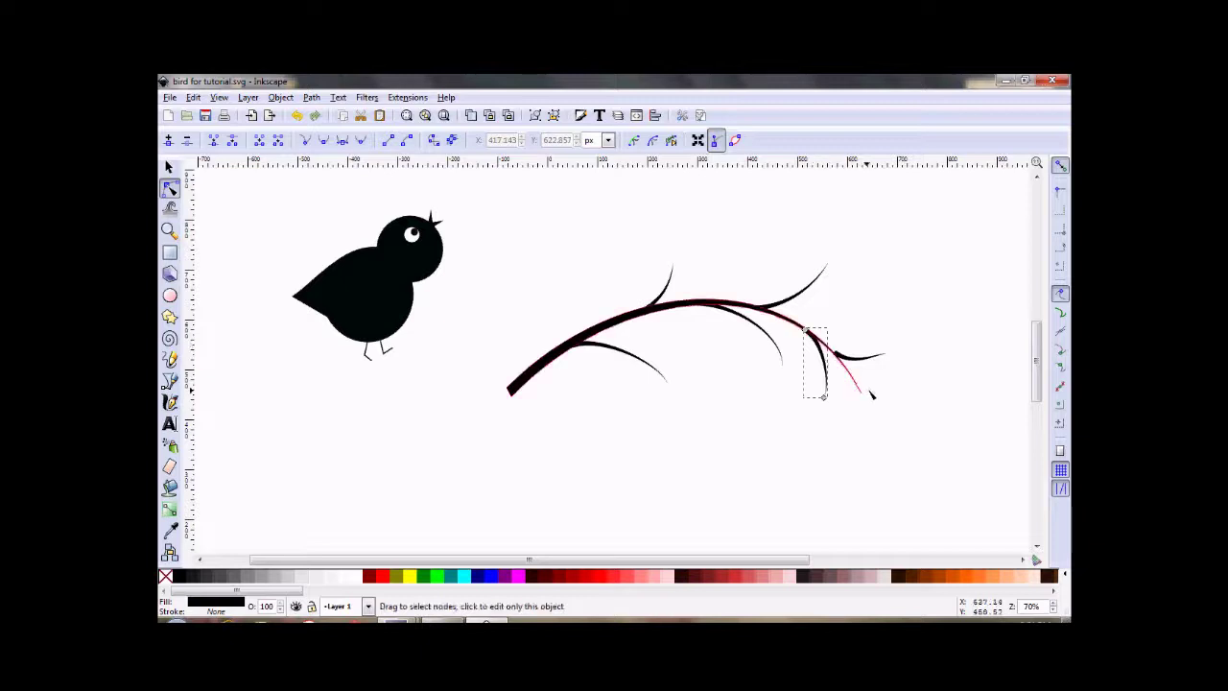
left_click(871, 392)
left_click(848, 358)
left_click_drag(836, 353, 830, 349)
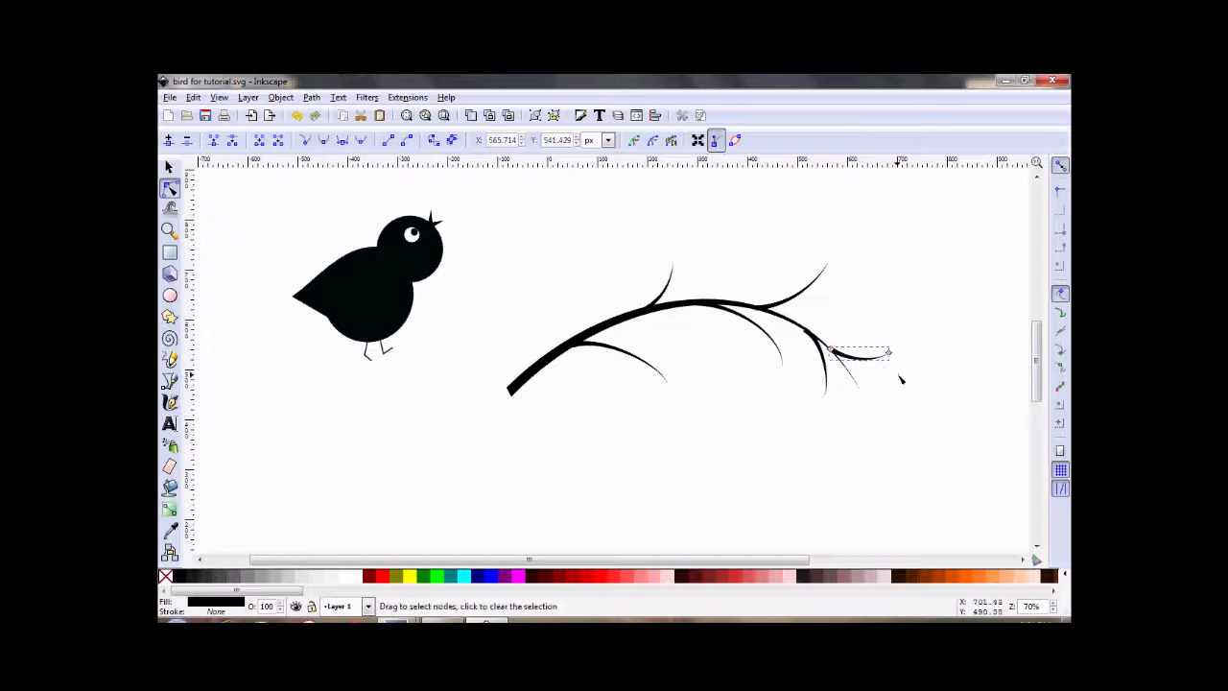
left_click(896, 288)
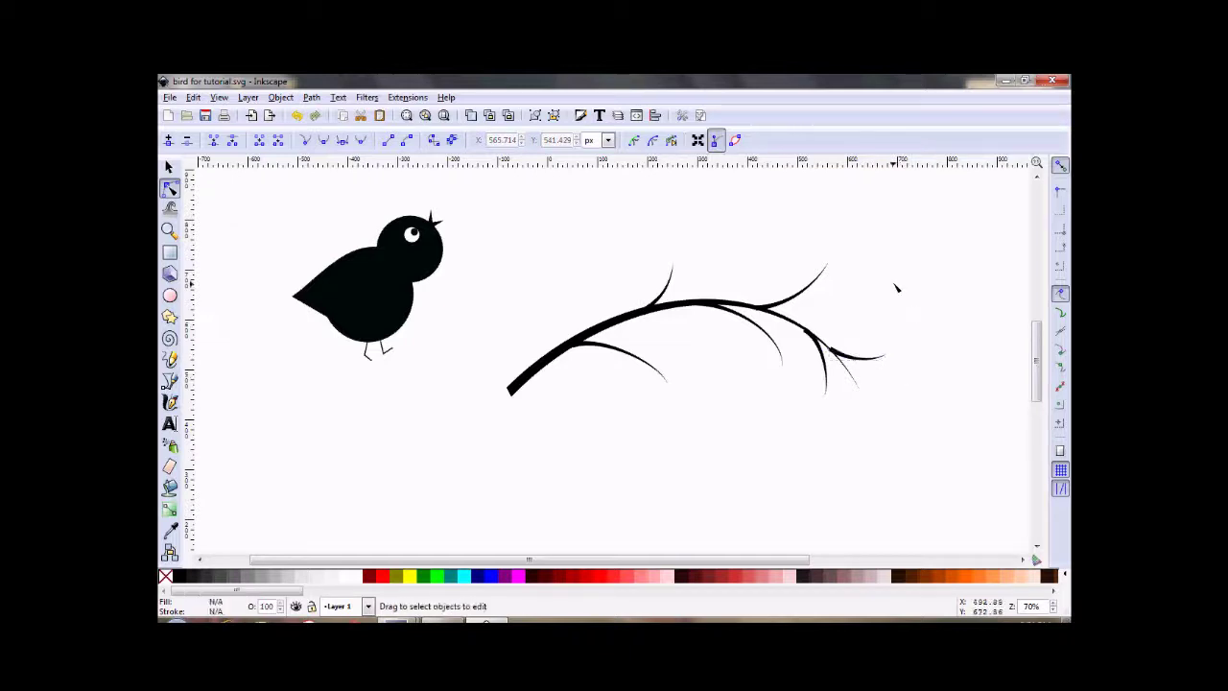
Nudge the end twig slightly down and to the right
left_click(169, 167)
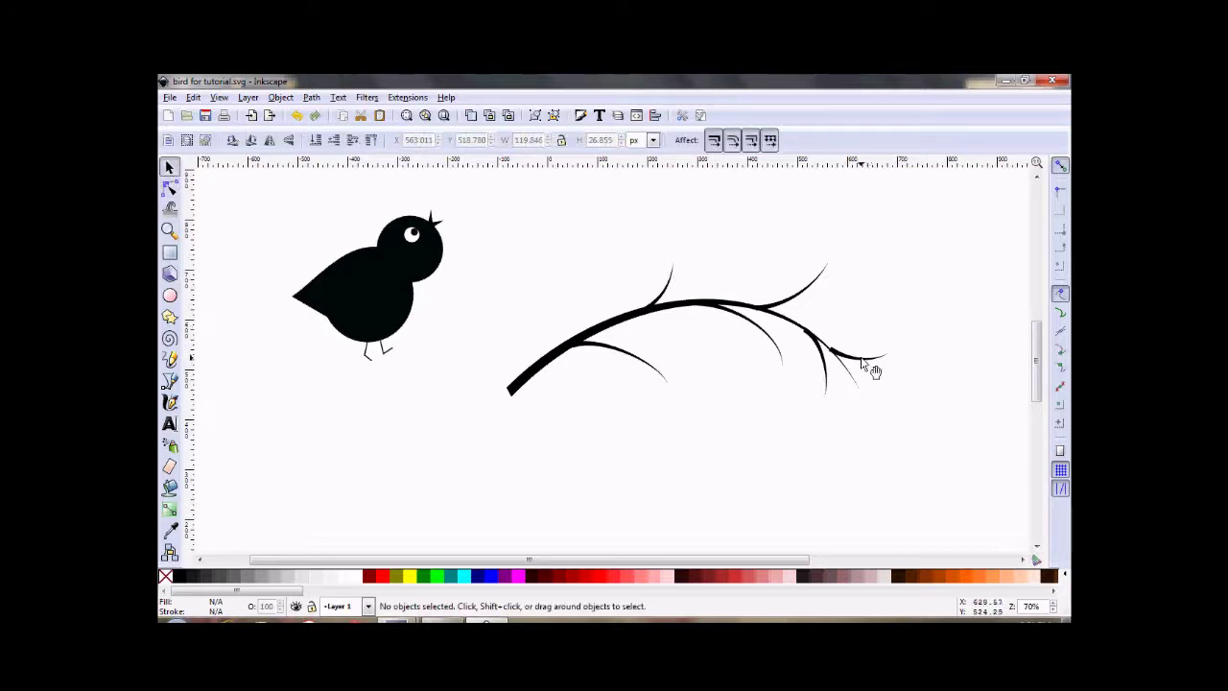
left_click_drag(871, 369, 883, 380)
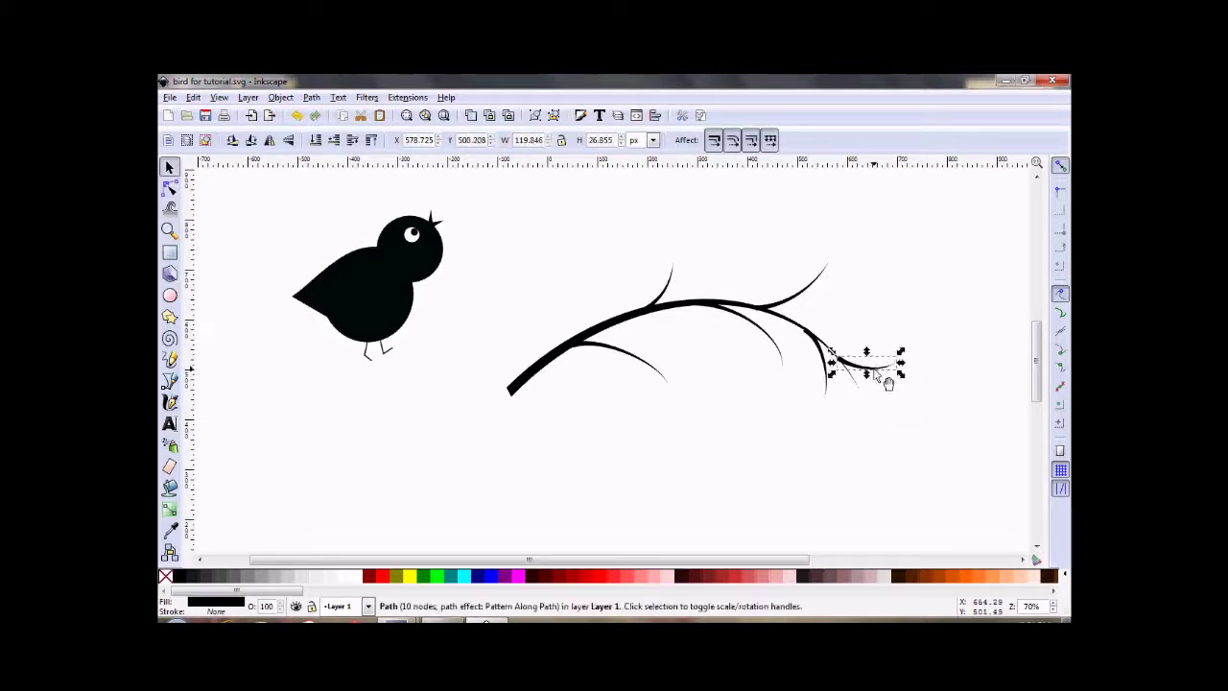
left_click(945, 440)
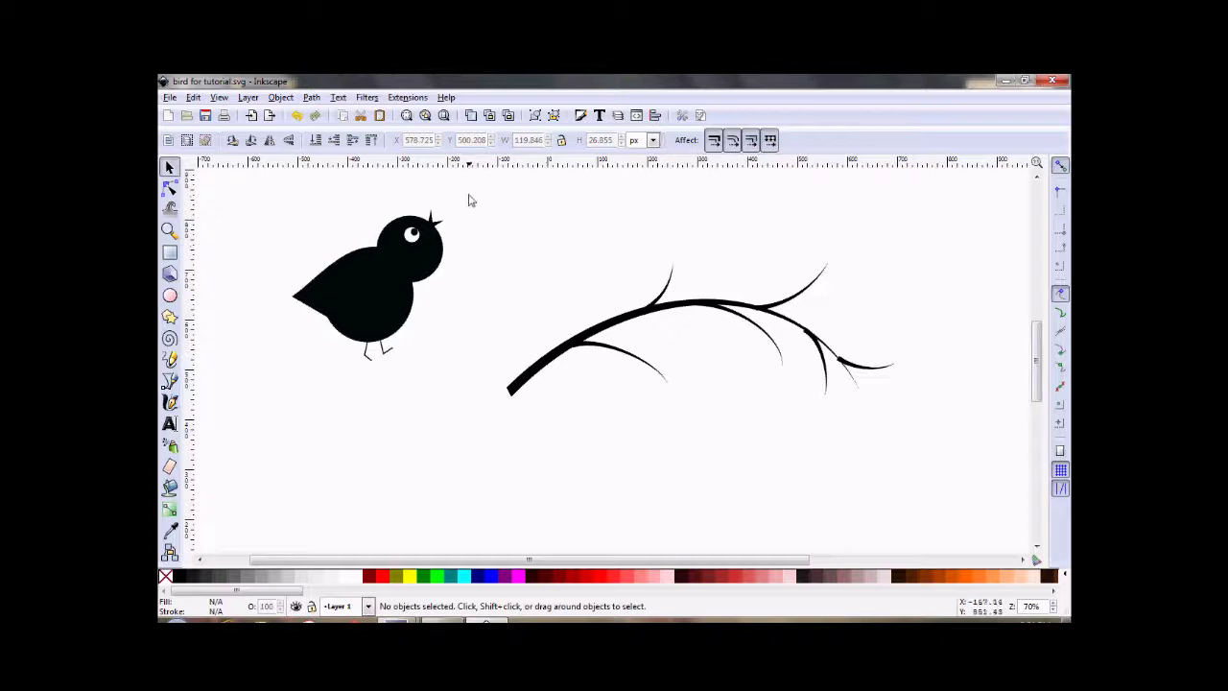
Select all branch pieces, convert them to paths and union them into one 80-node path
left_click_drag(467, 200, 942, 515)
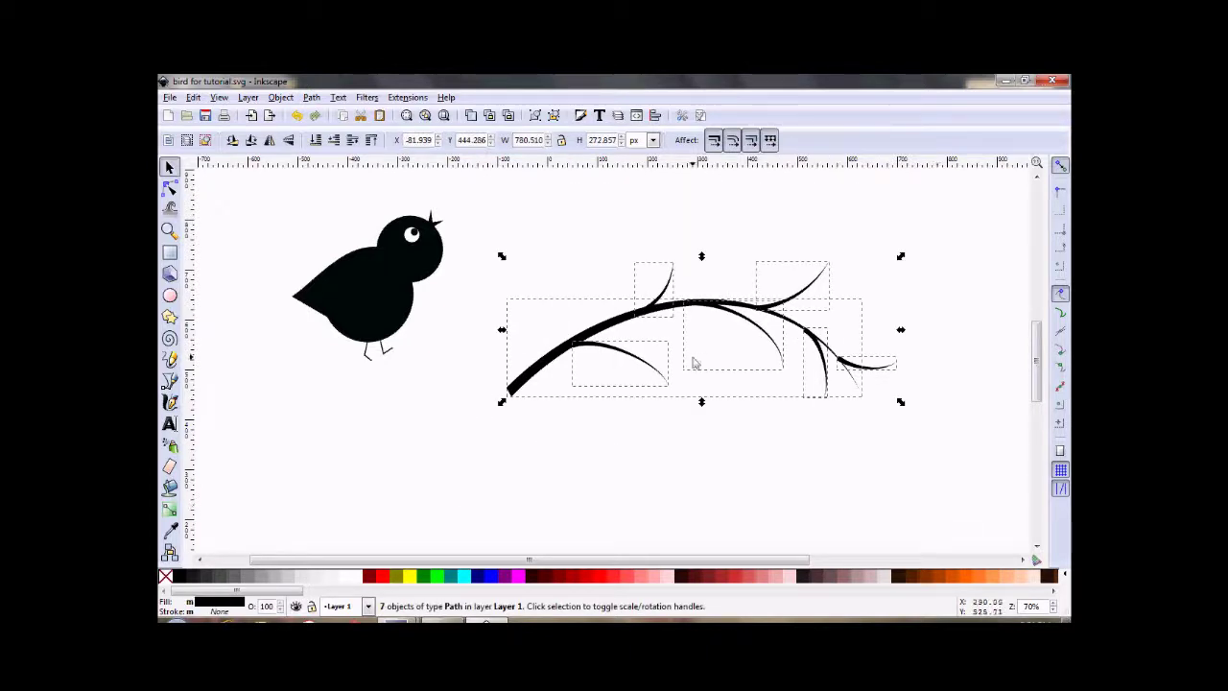
left_click(312, 98)
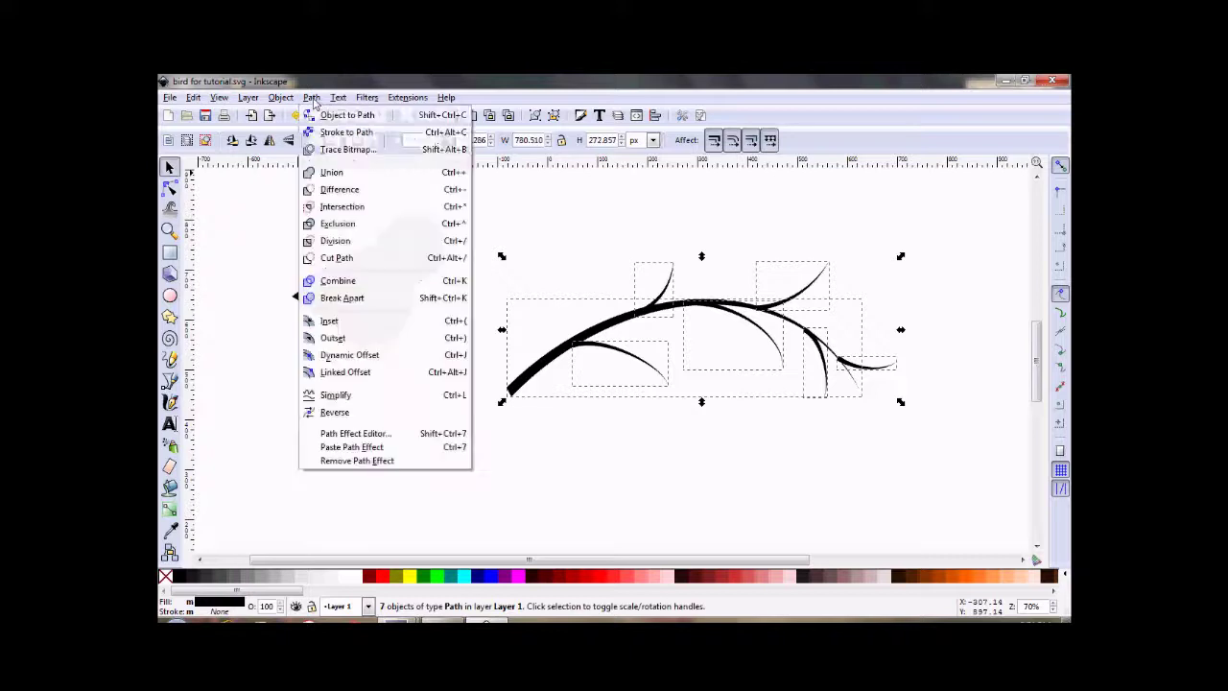
left_click(333, 115)
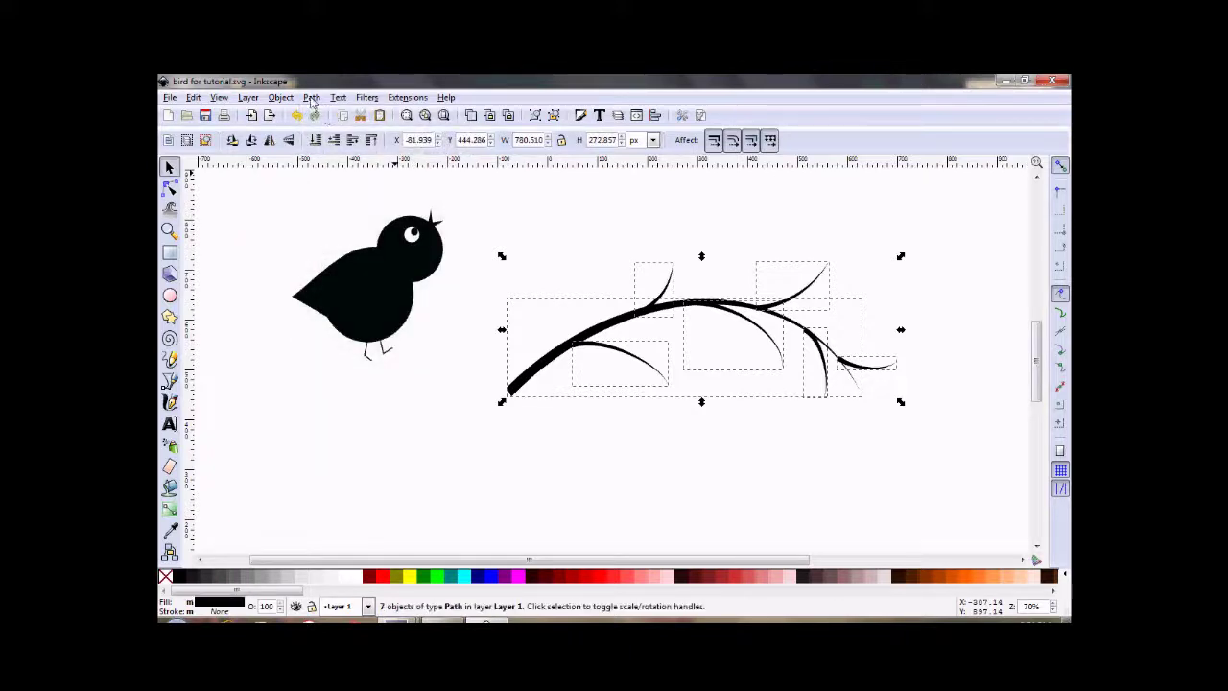
left_click(311, 99)
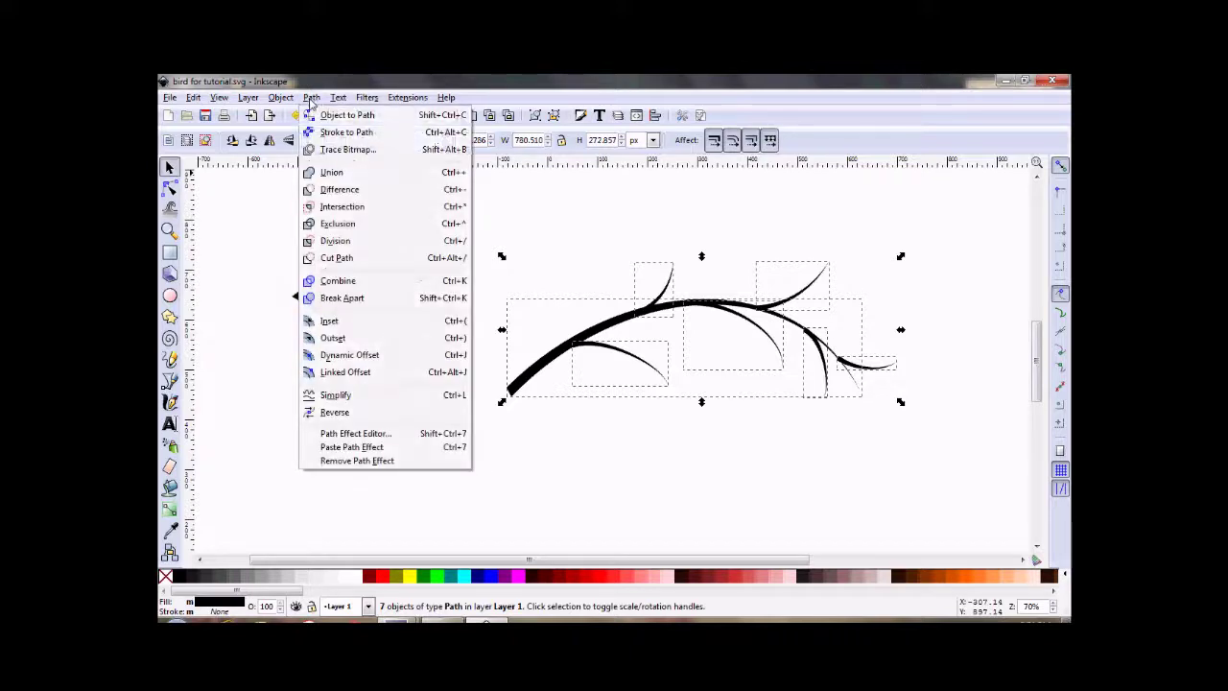
left_click(331, 174)
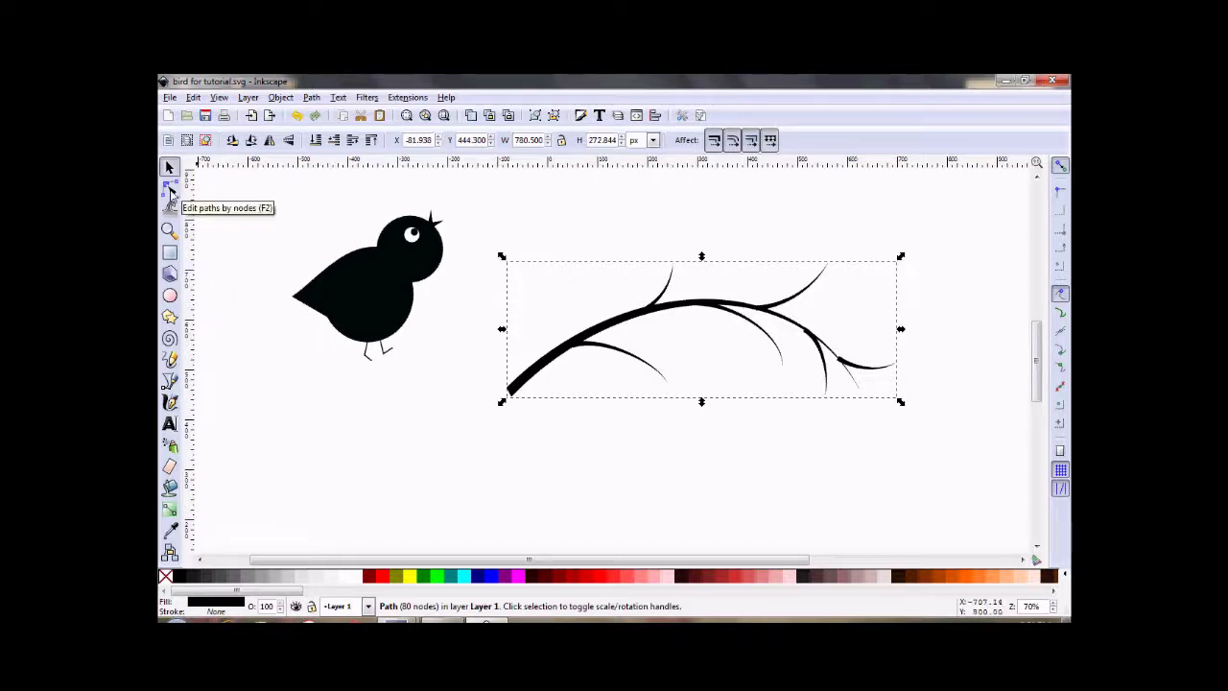
Zoom in on the branch and delete the two stray nodes at the lower-left junction
left_click(169, 189)
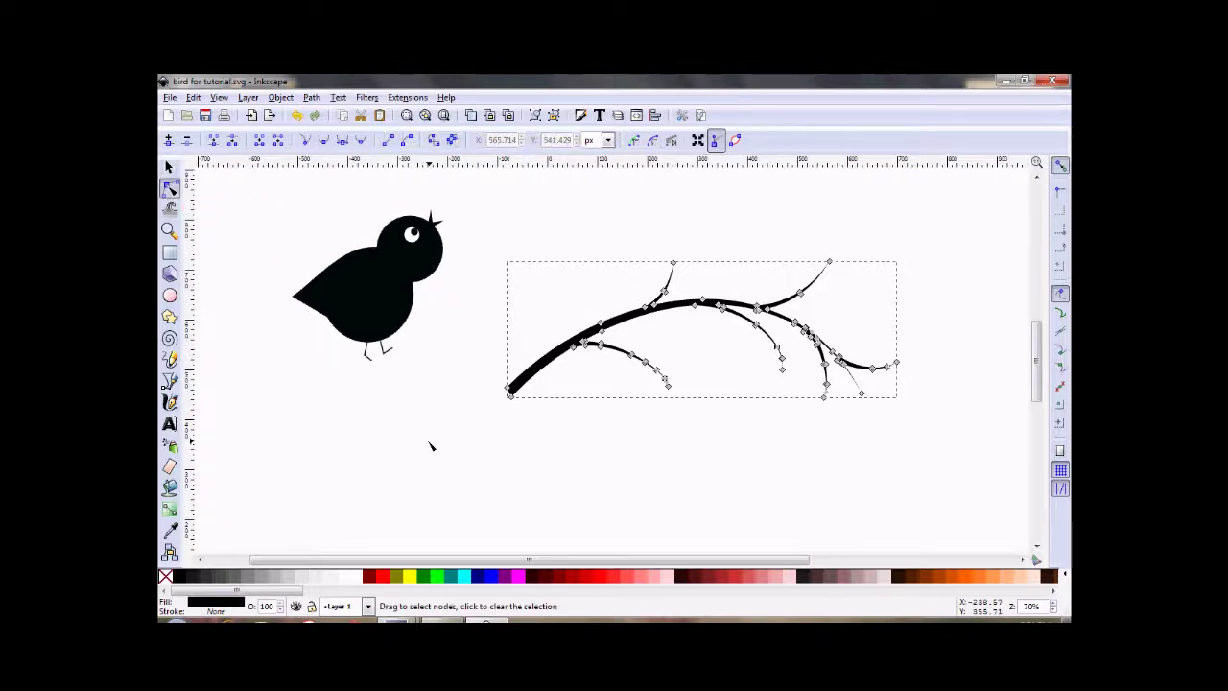
key("plus")
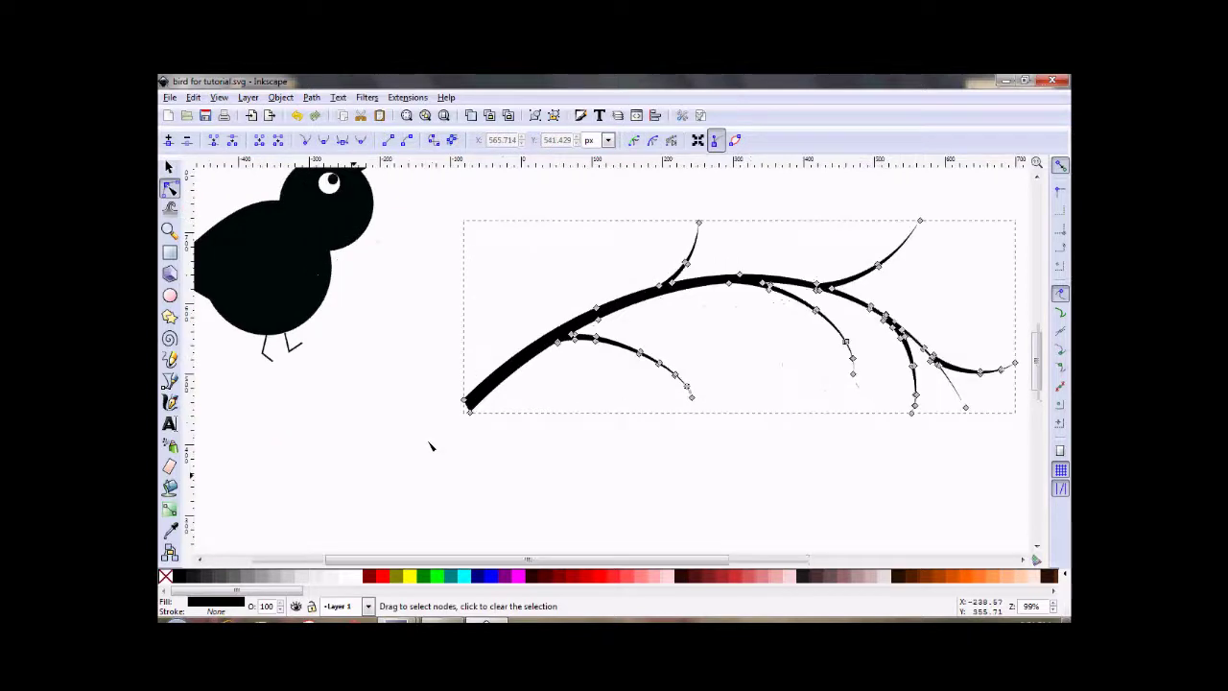
key("plus")
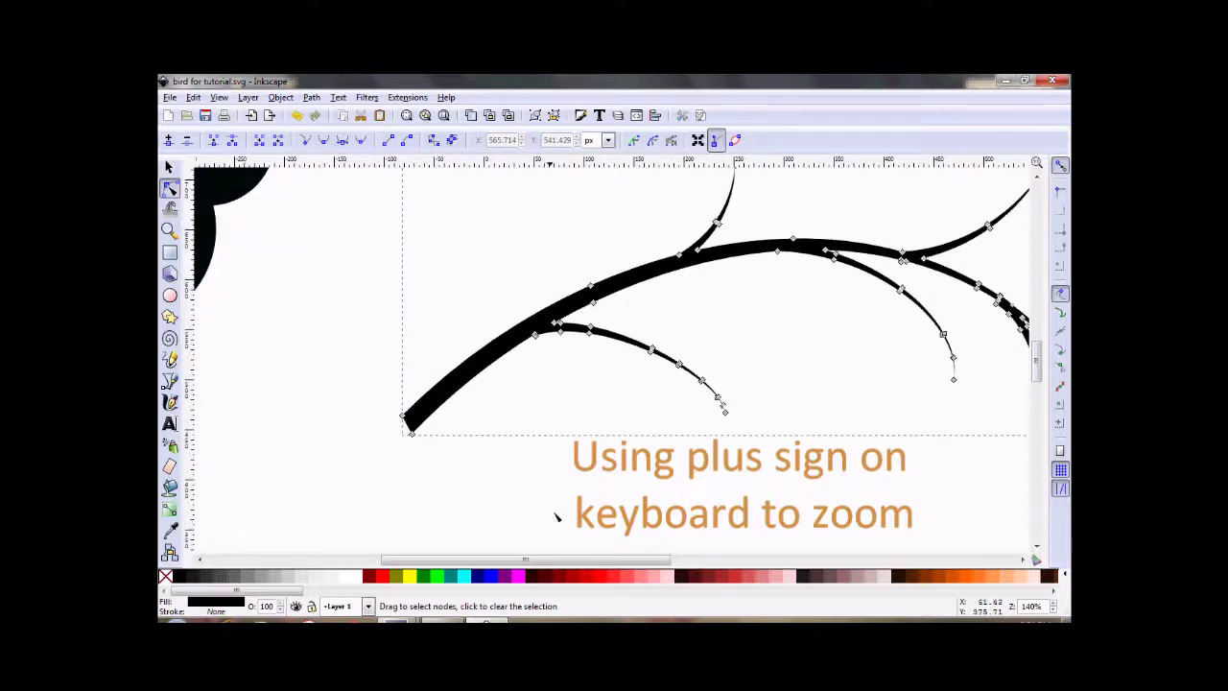
left_click_drag(573, 560, 604, 564)
left_click(515, 412)
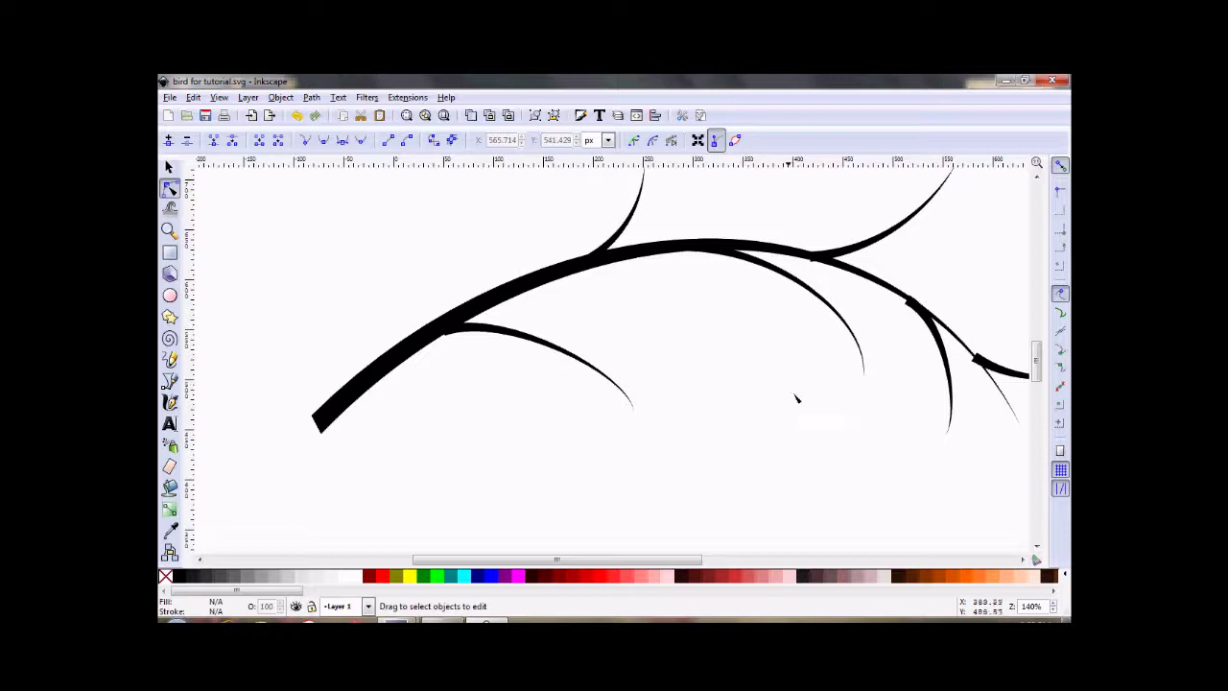
left_click(448, 331)
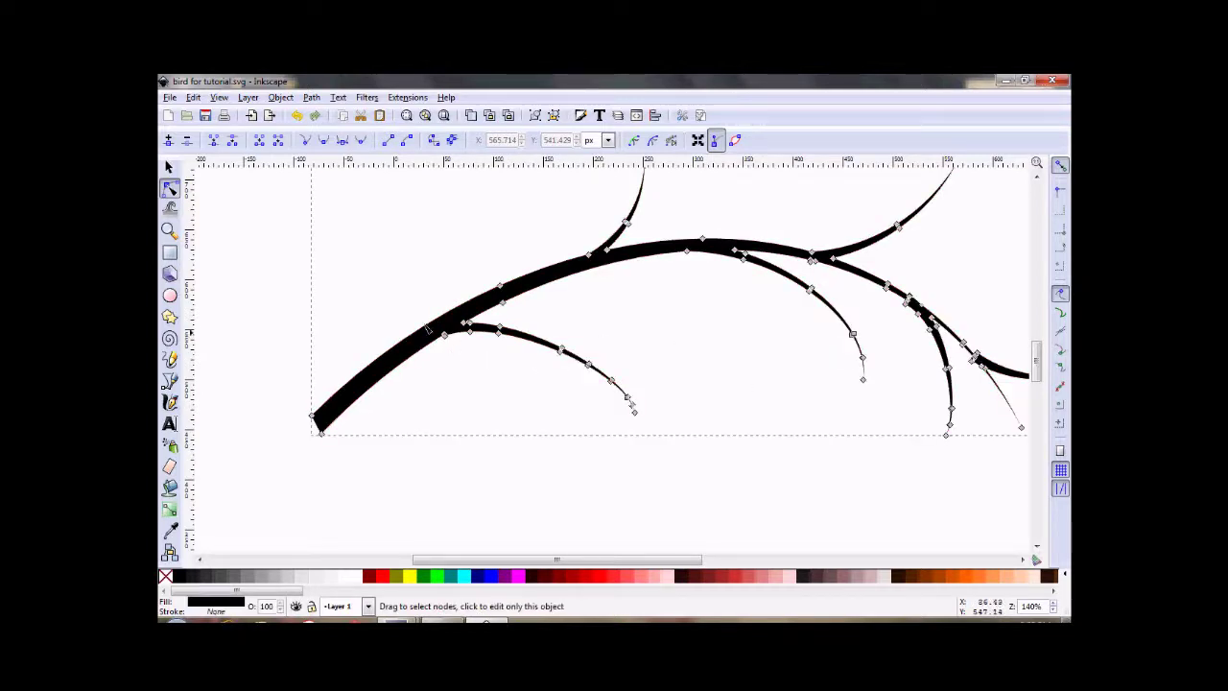
left_click_drag(418, 309, 457, 358)
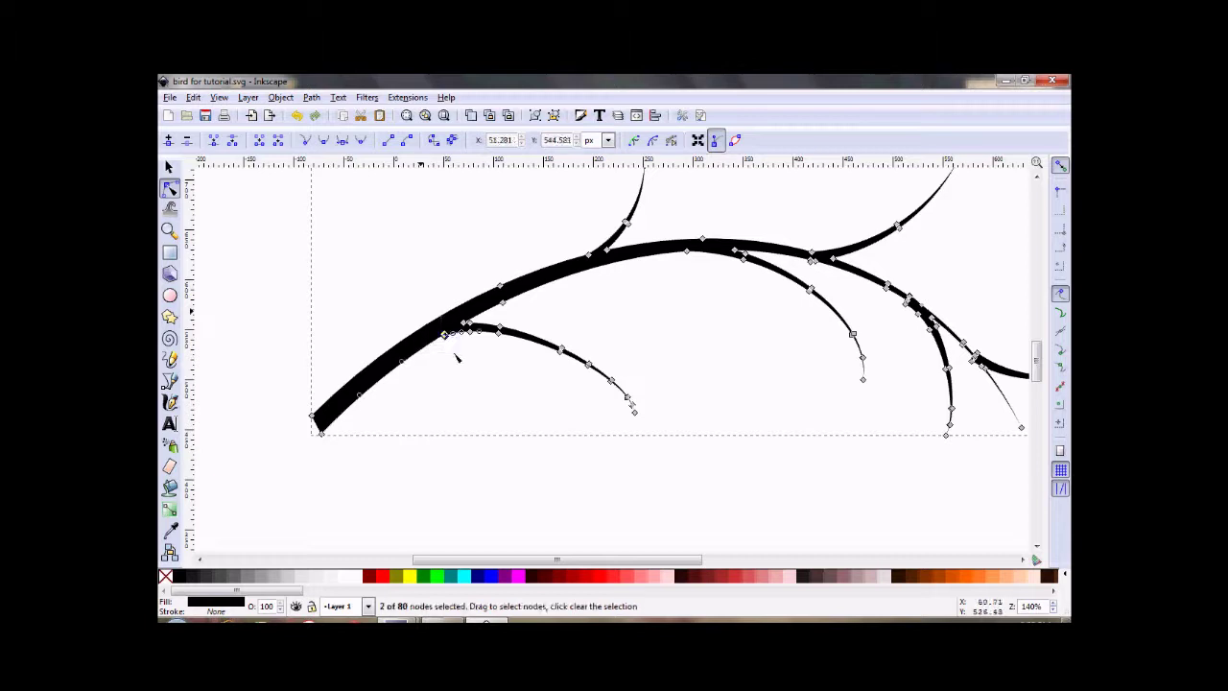
key("Delete")
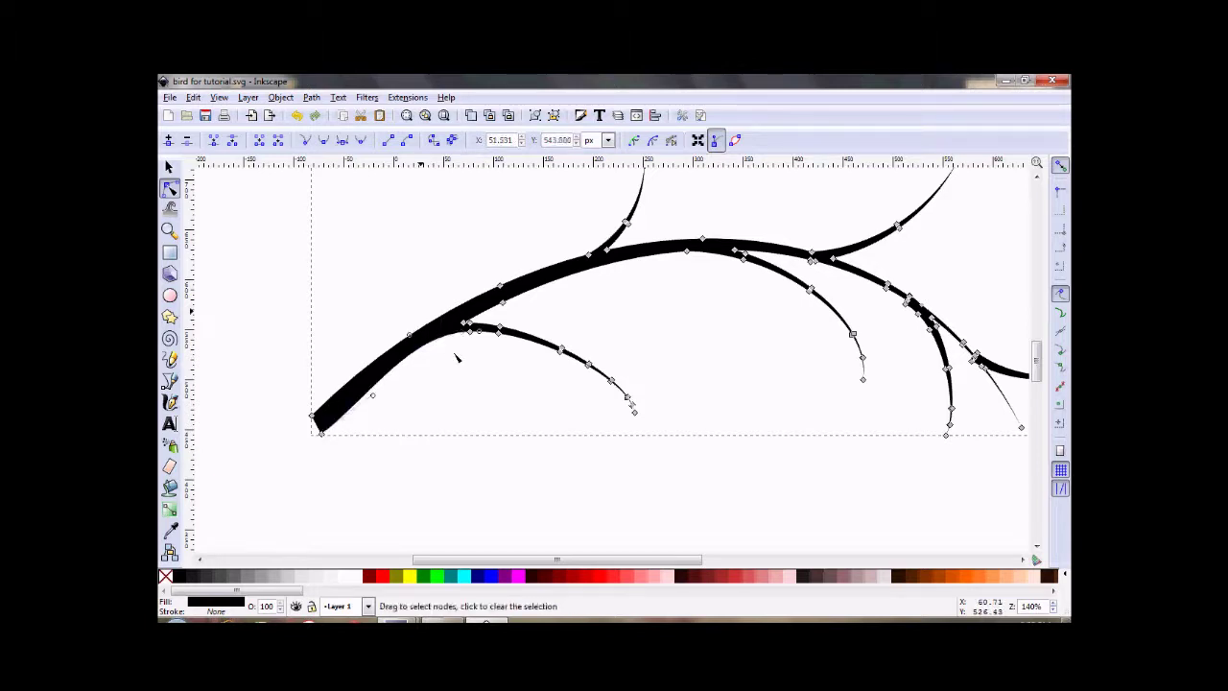
left_click(555, 319)
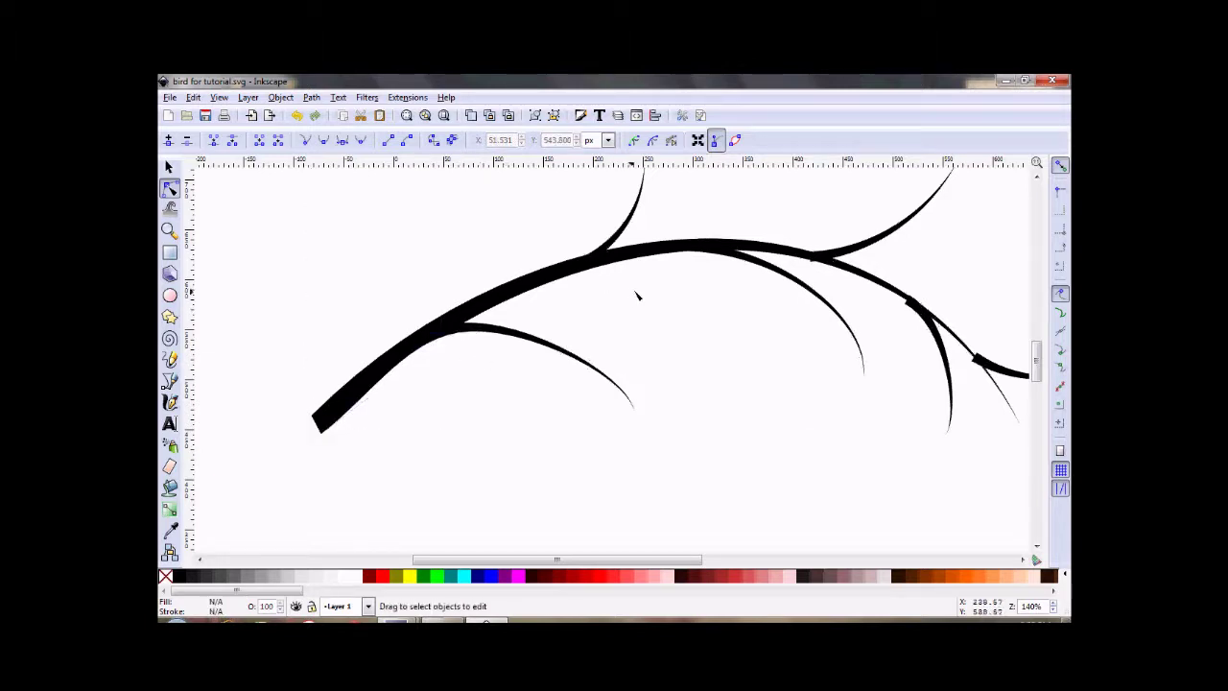
Delete the stray node at the middle twig junction
left_click(815, 256)
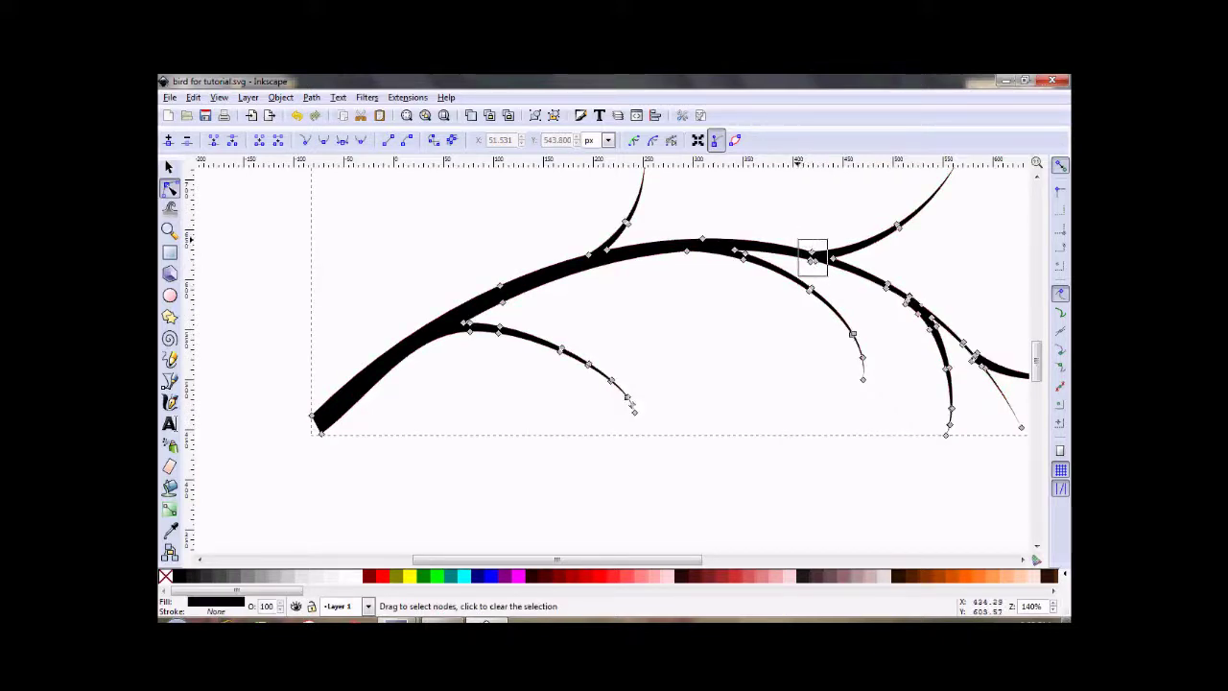
left_click(814, 257)
key("Delete")
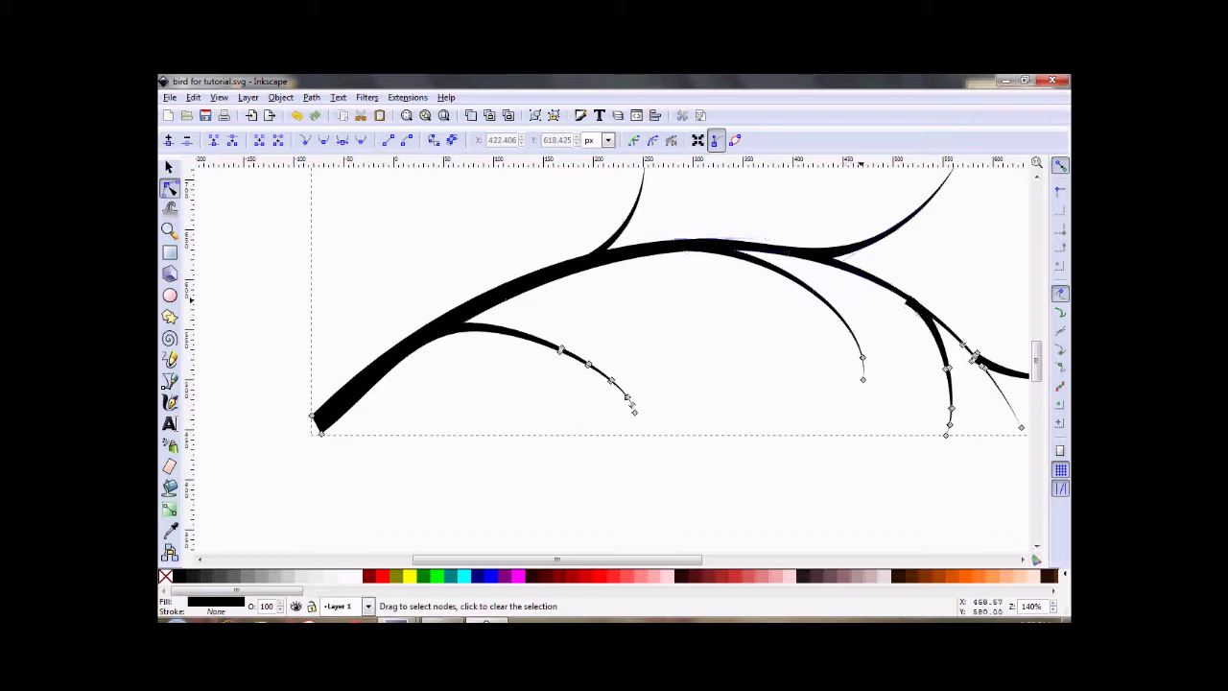
left_click(864, 307)
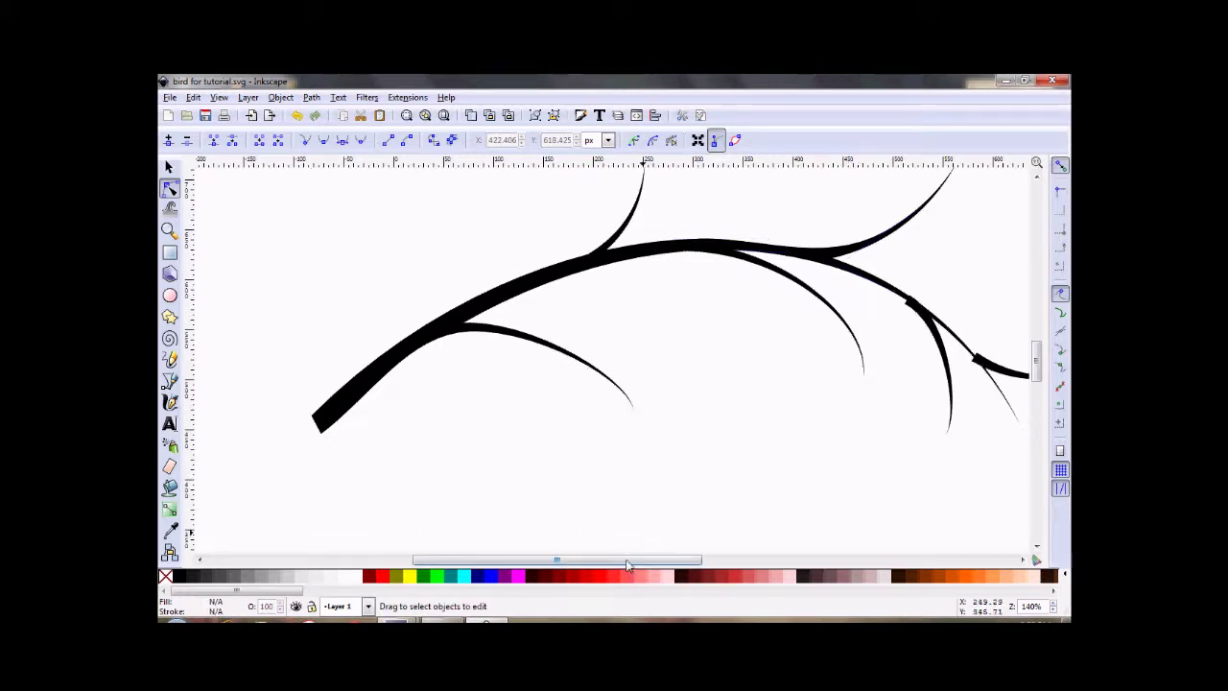
left_click_drag(630, 560, 663, 560)
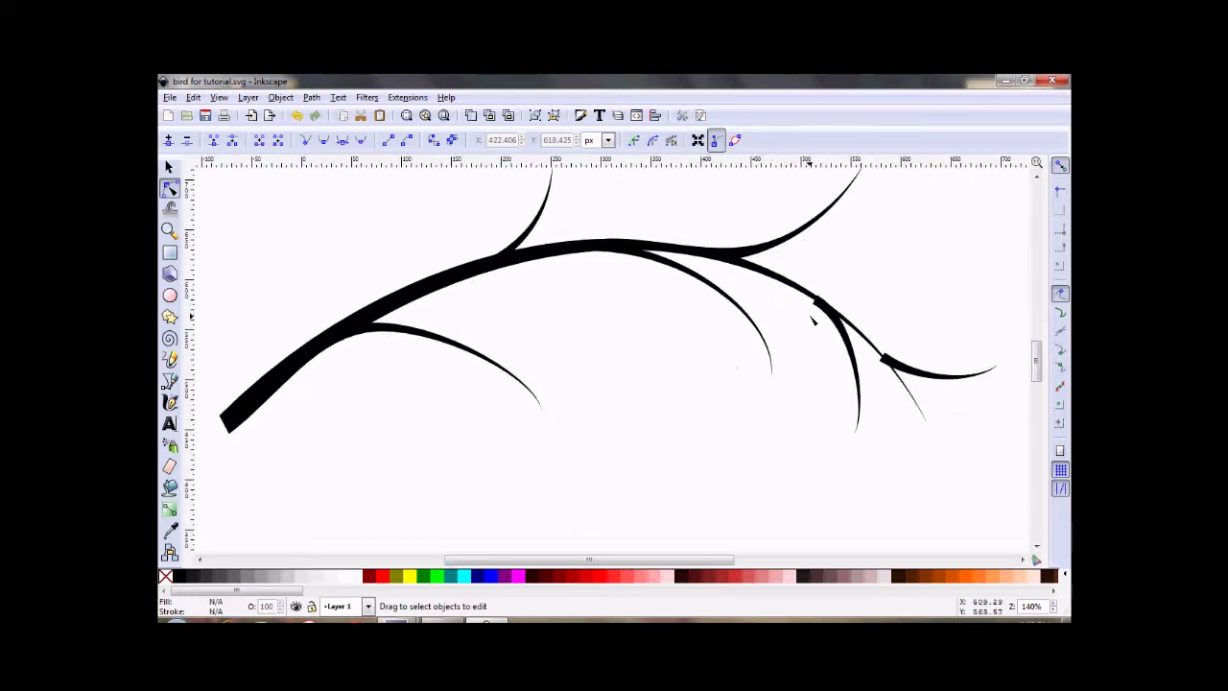
Delete the six junction nodes at the right fork, leaving the branch with 71 nodes
left_click(823, 305)
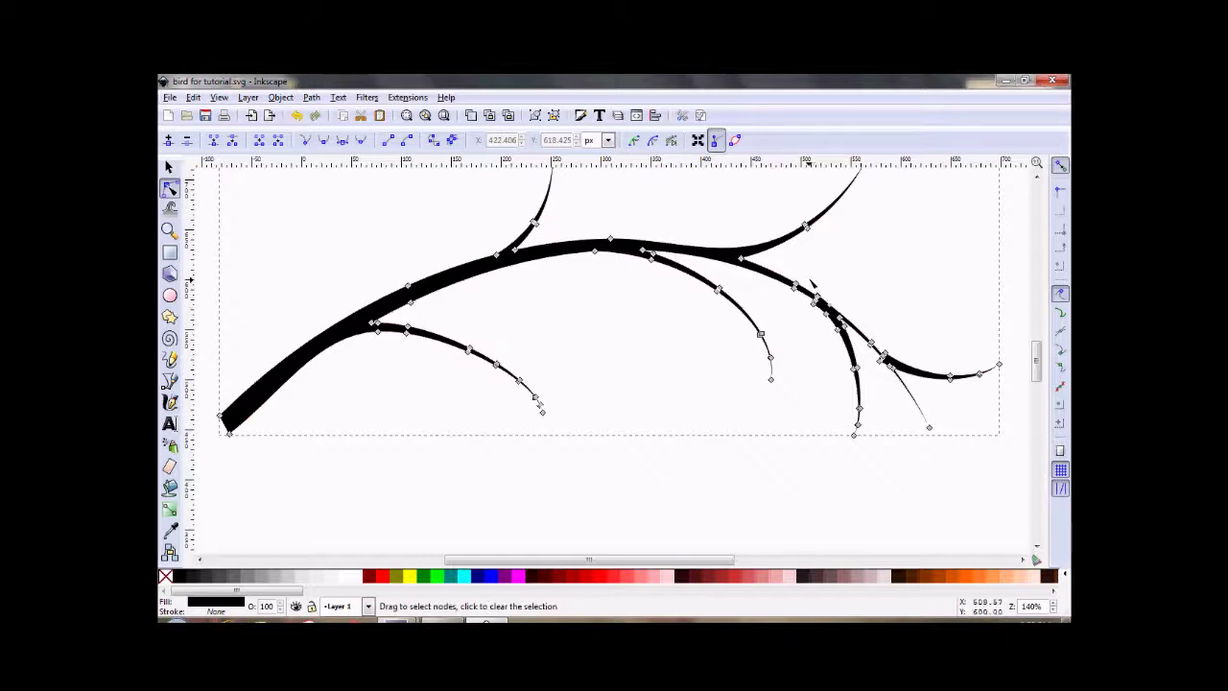
left_click_drag(808, 278, 830, 328)
left_click(829, 334)
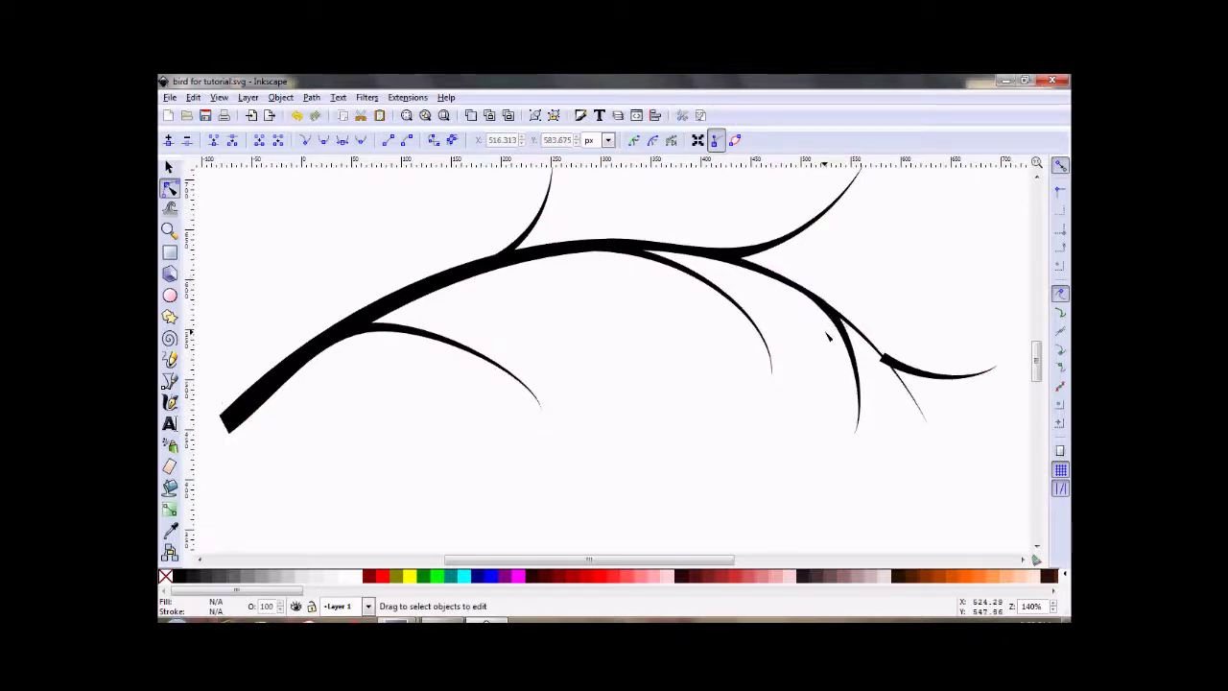
left_click(884, 358)
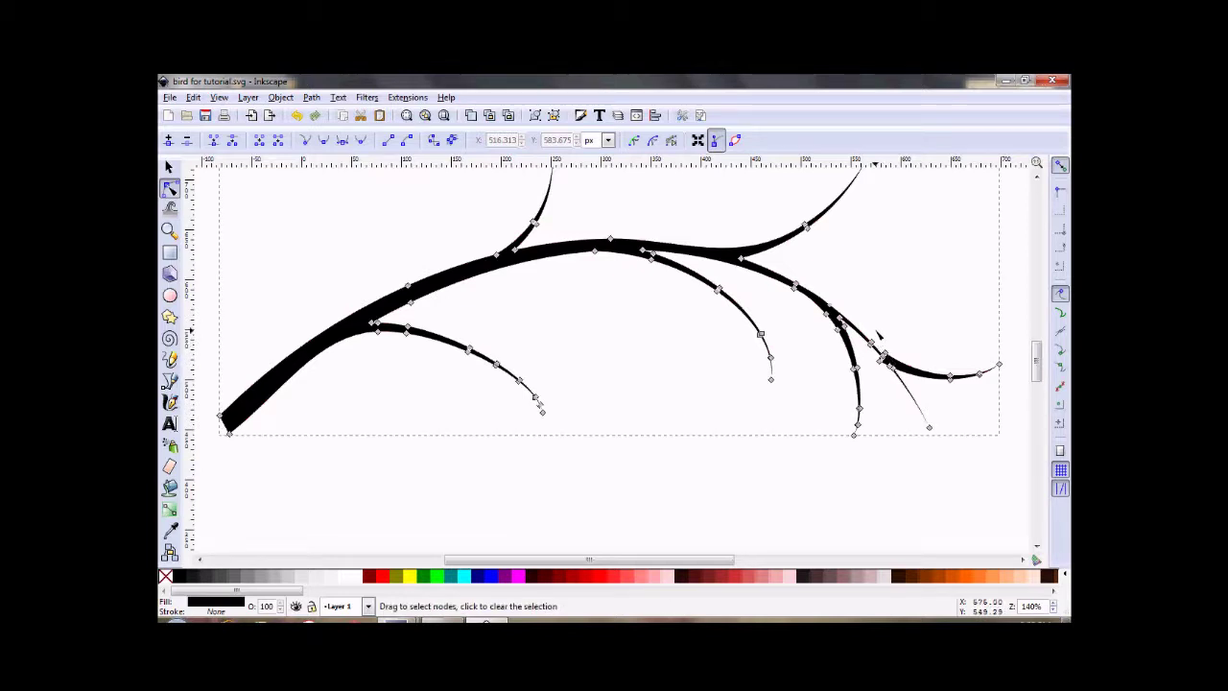
left_click_drag(877, 335, 904, 386)
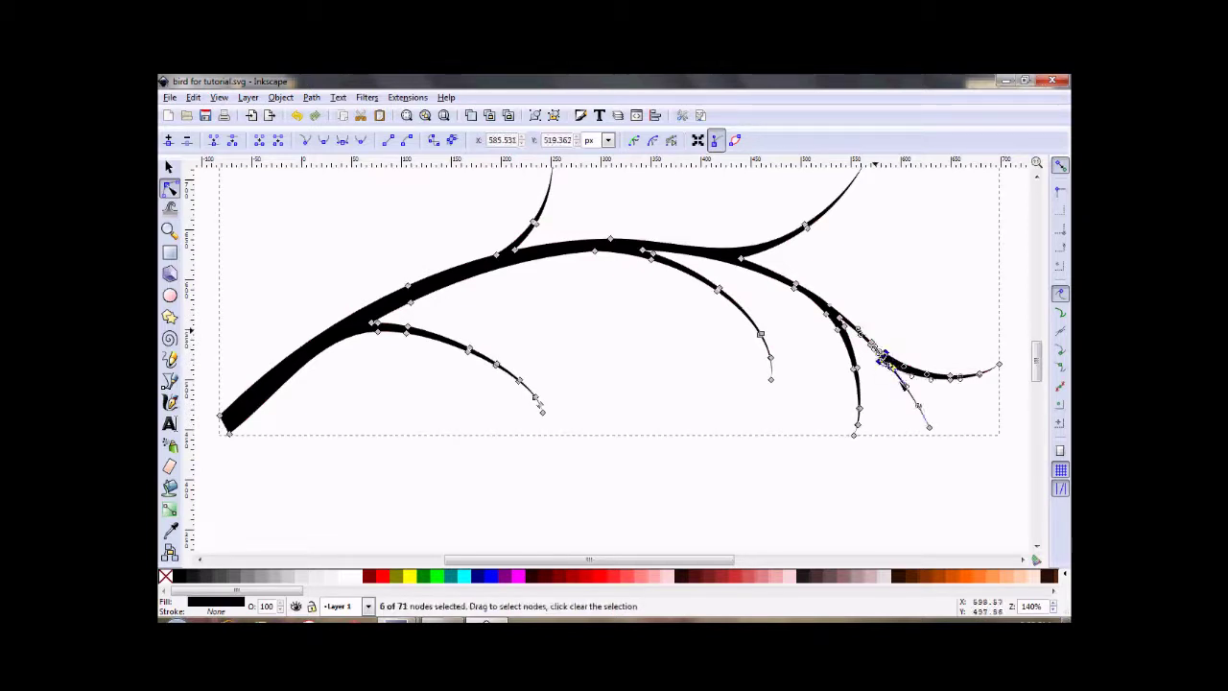
key("Delete")
key("Escape")
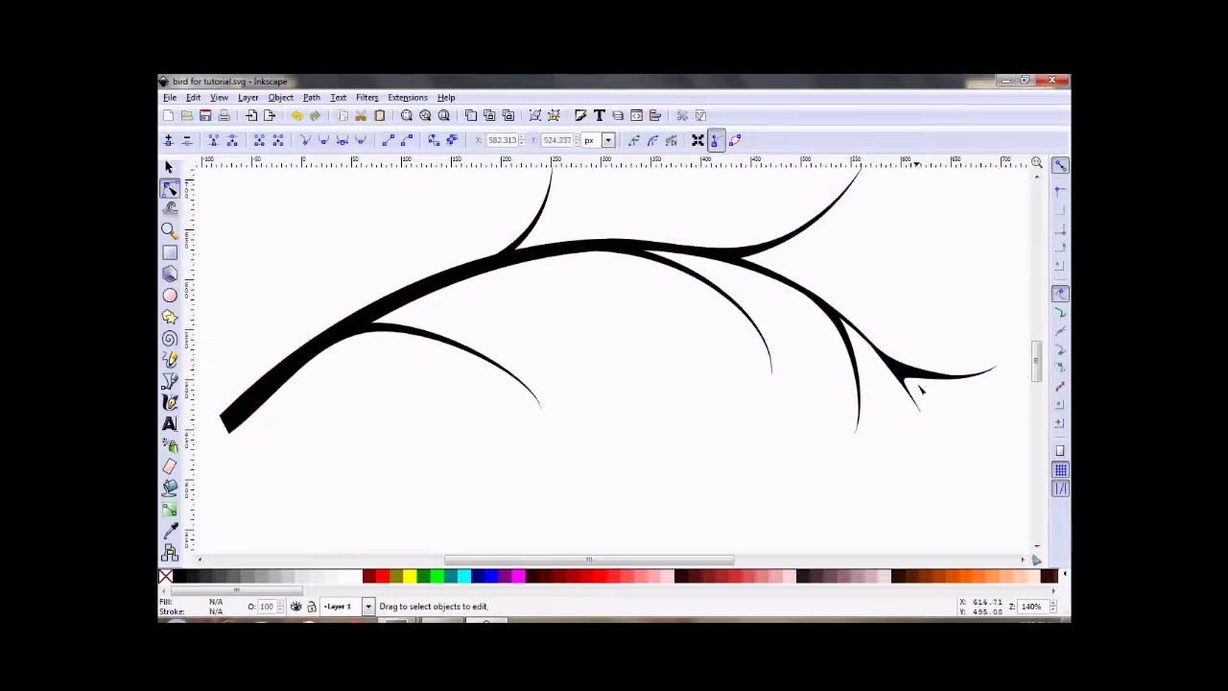
Drag the right fork's cusp and smooth nodes so the drooping twig curves out to a tapered point
left_click(902, 368)
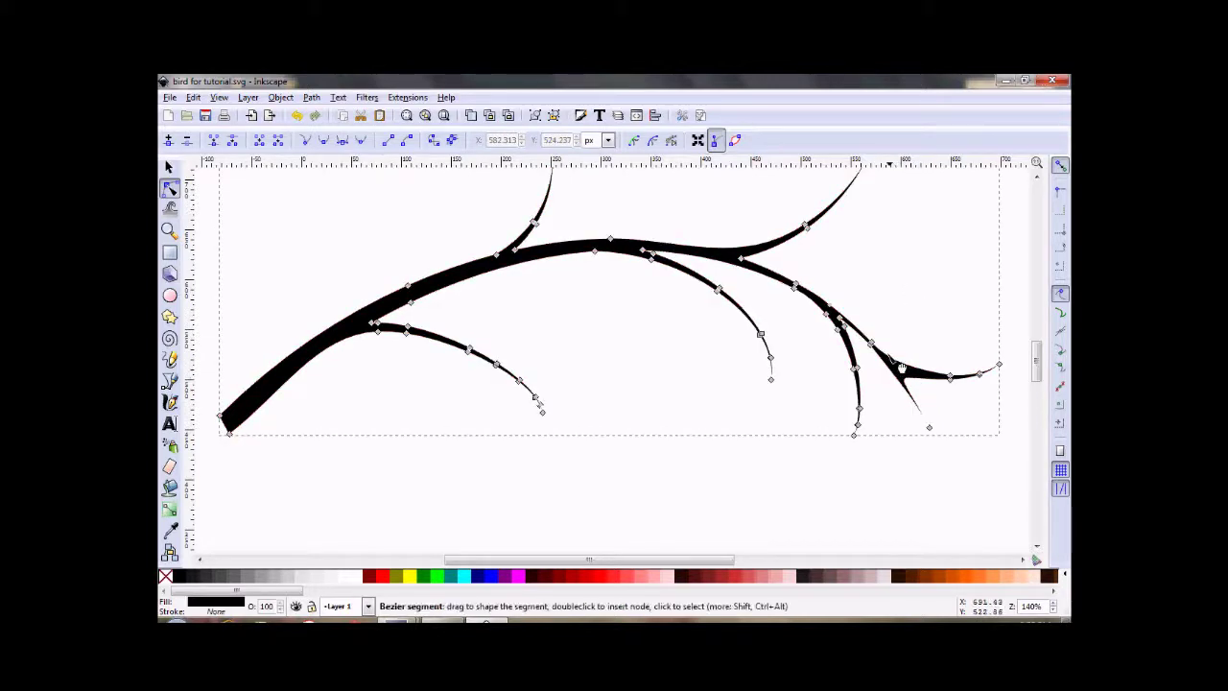
left_click_drag(872, 343, 921, 410)
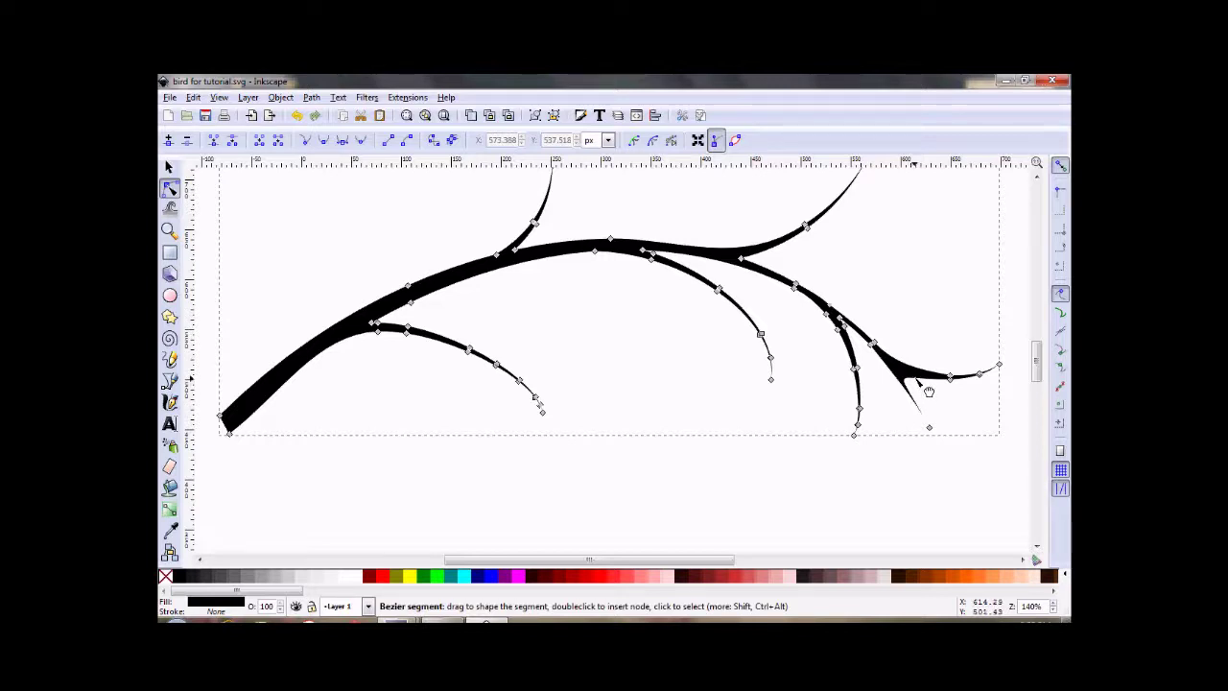
left_click(915, 381)
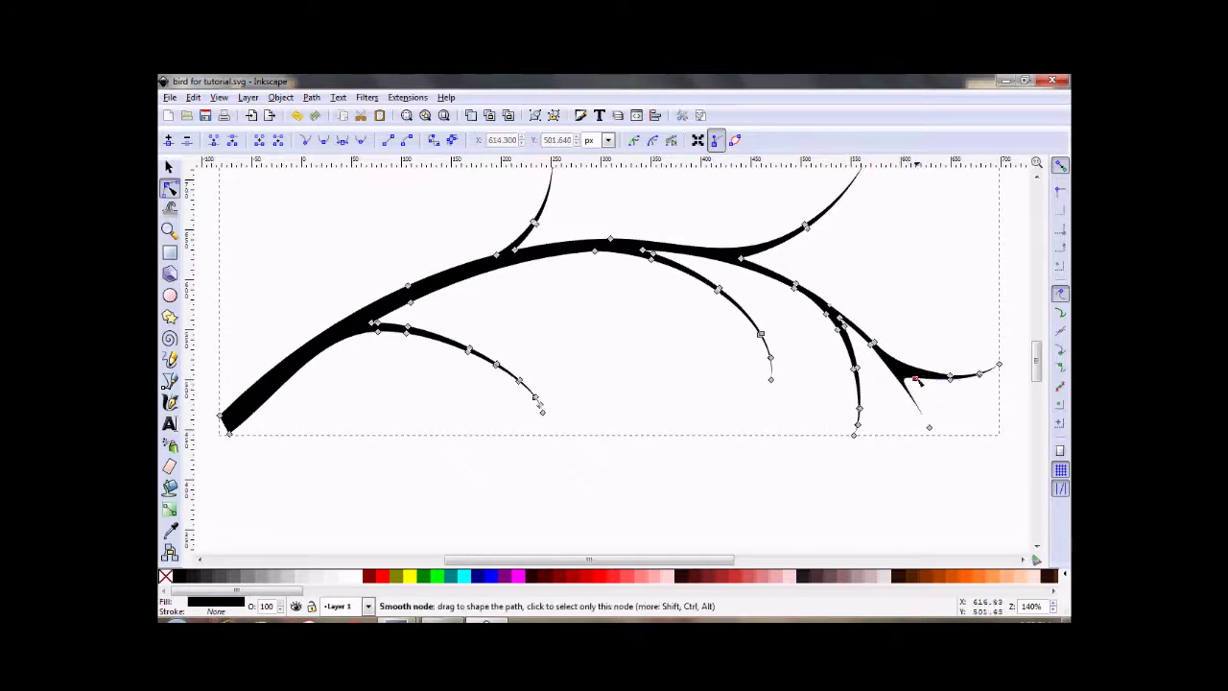
left_click_drag(915, 381, 908, 407)
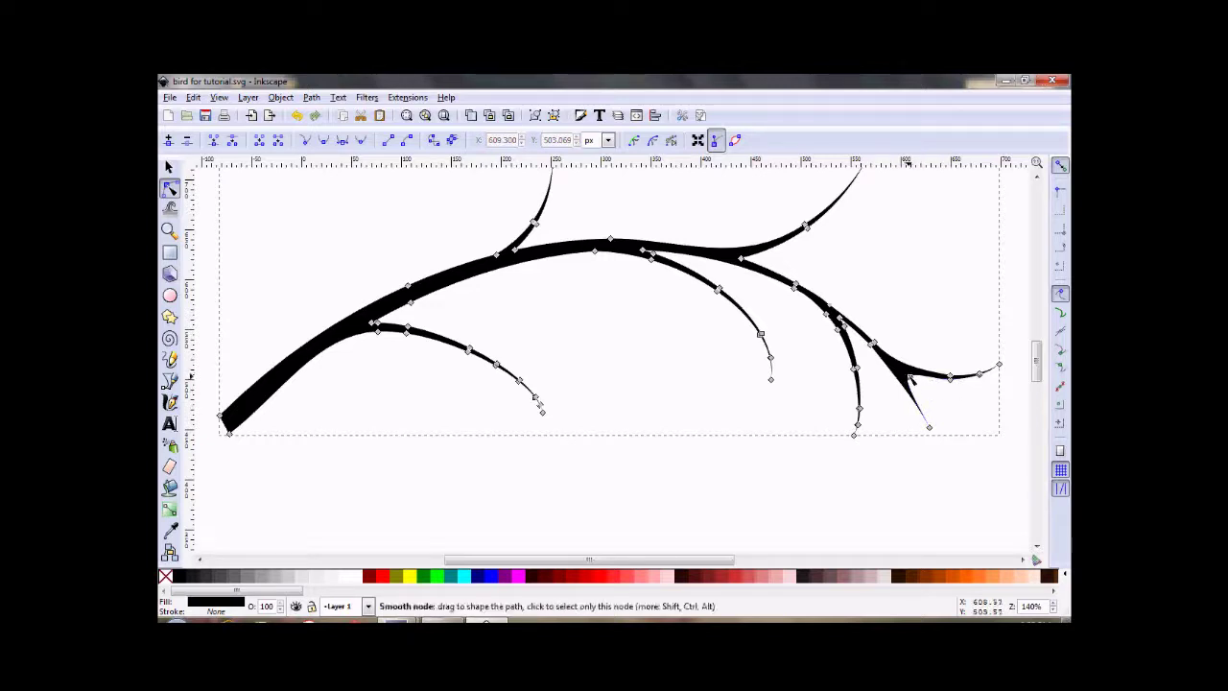
left_click_drag(910, 379, 923, 428)
left_click(937, 423)
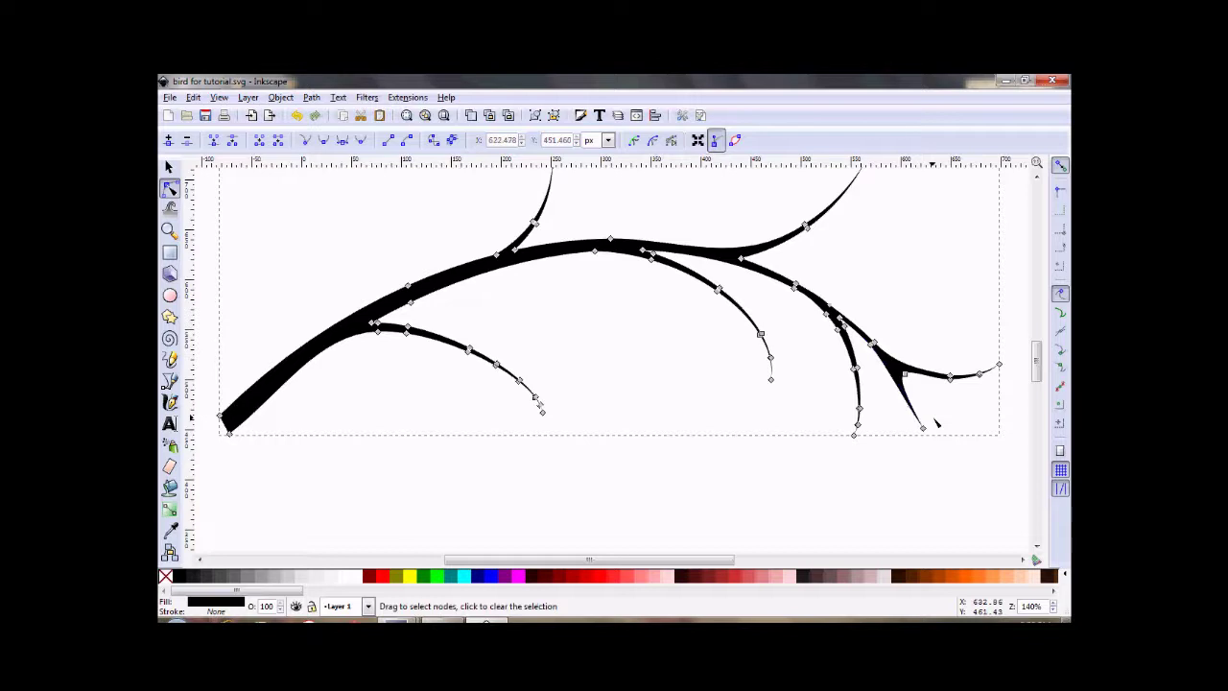
left_click(929, 288)
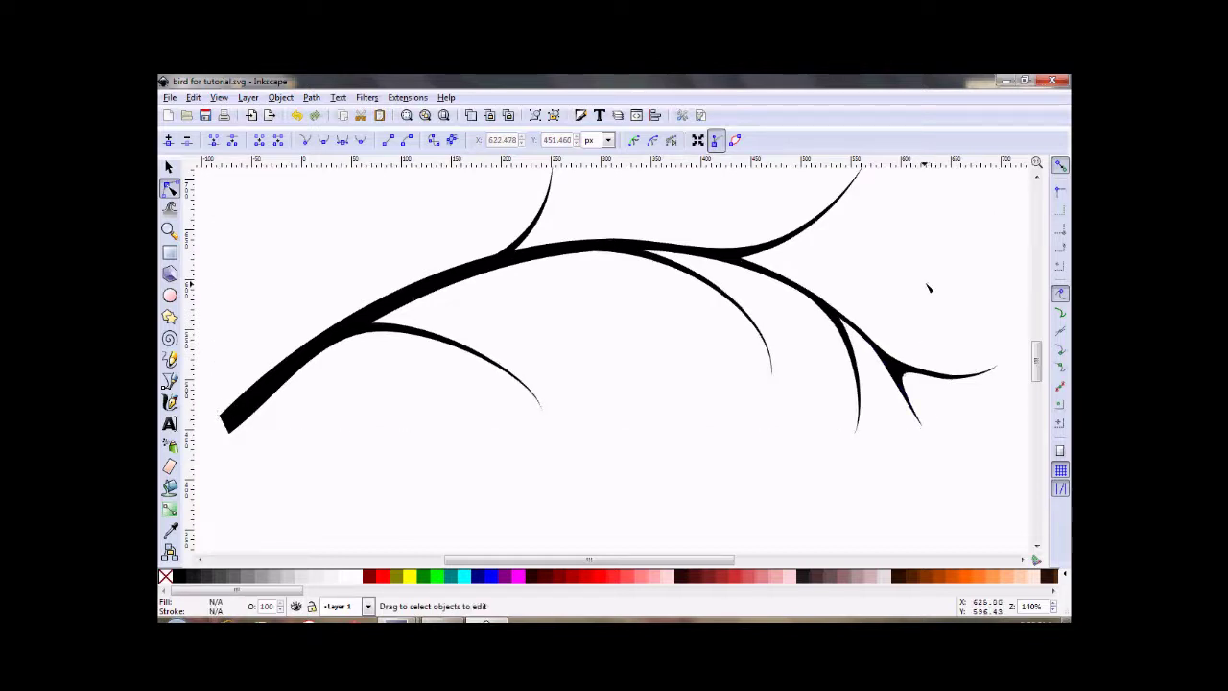
Zoom out, refine the curve handle at the branch's right tip, and scroll the bird and branch into view
key("minus")
key("minus")
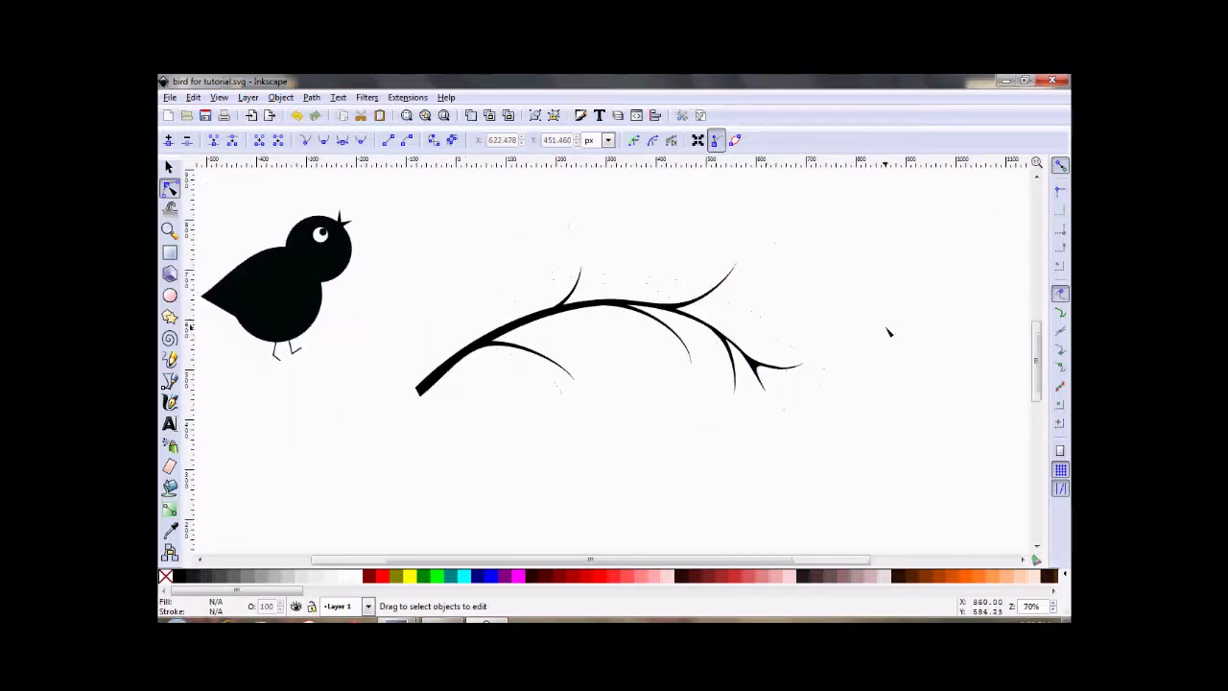
left_click(802, 365)
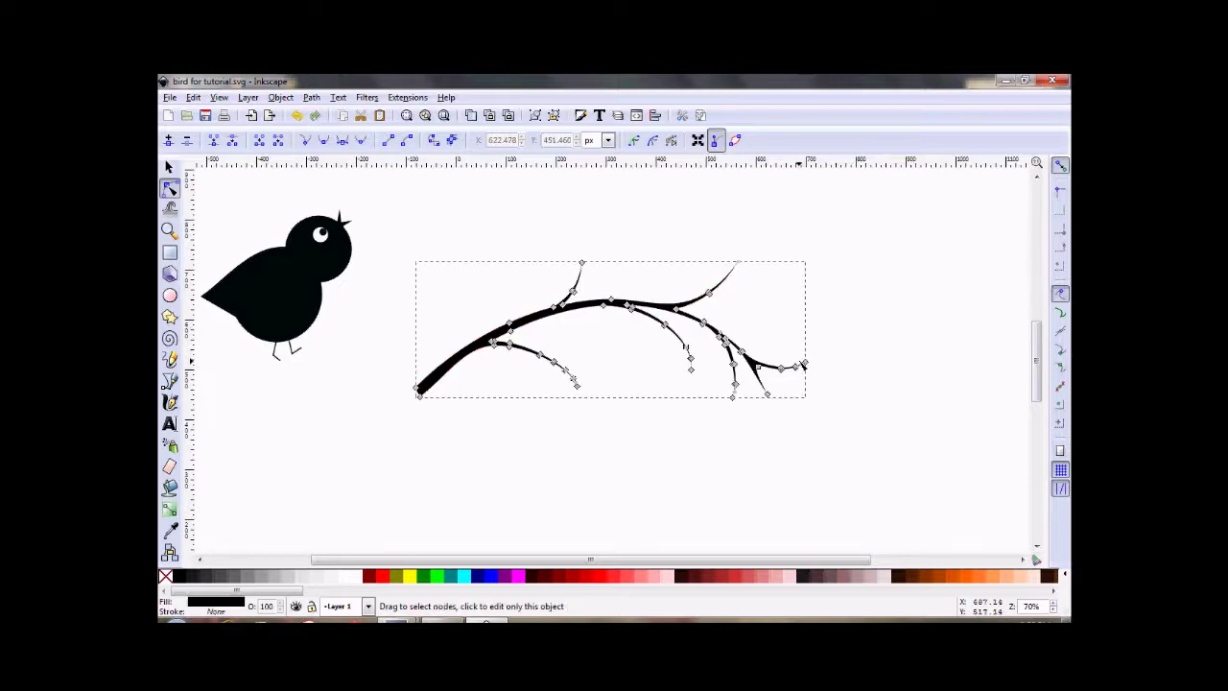
left_click(781, 366)
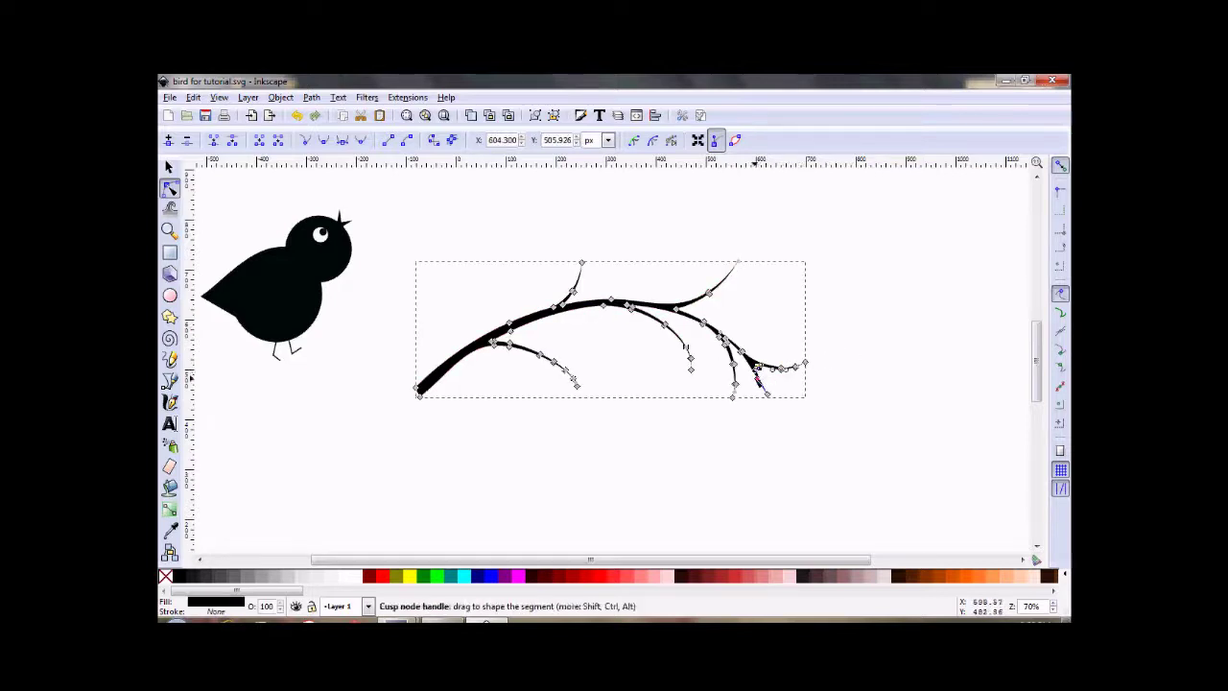
left_click_drag(758, 369, 759, 366)
left_click(850, 432)
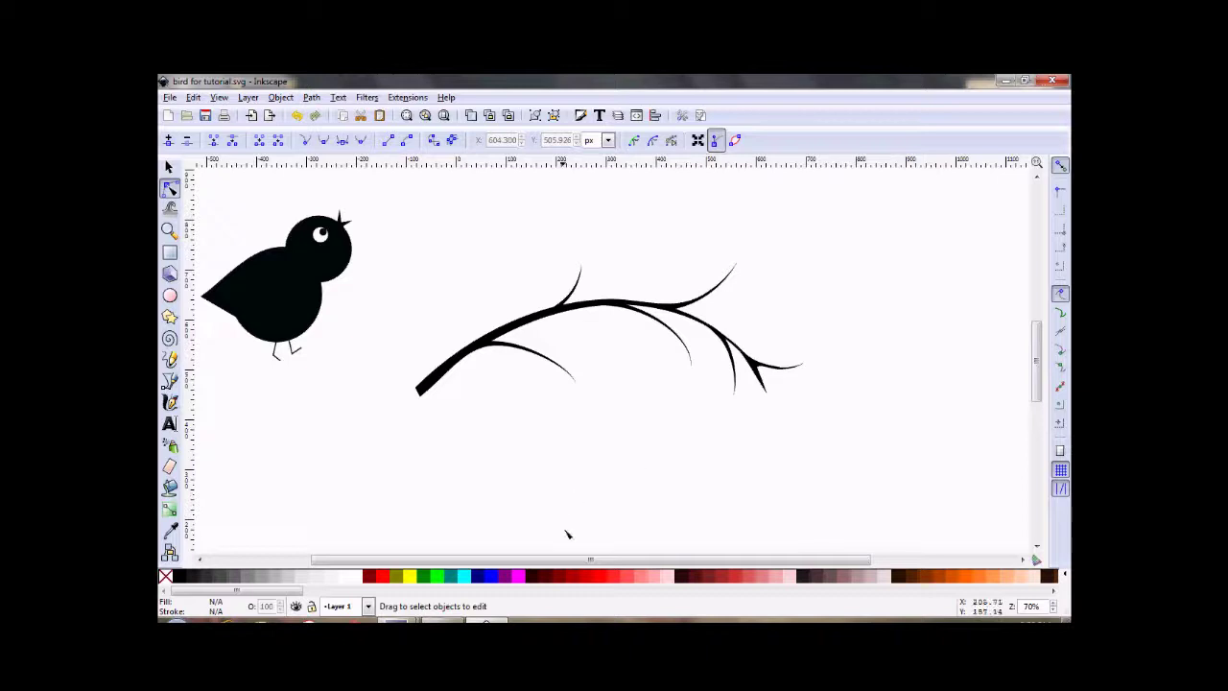
left_click_drag(581, 560, 513, 564)
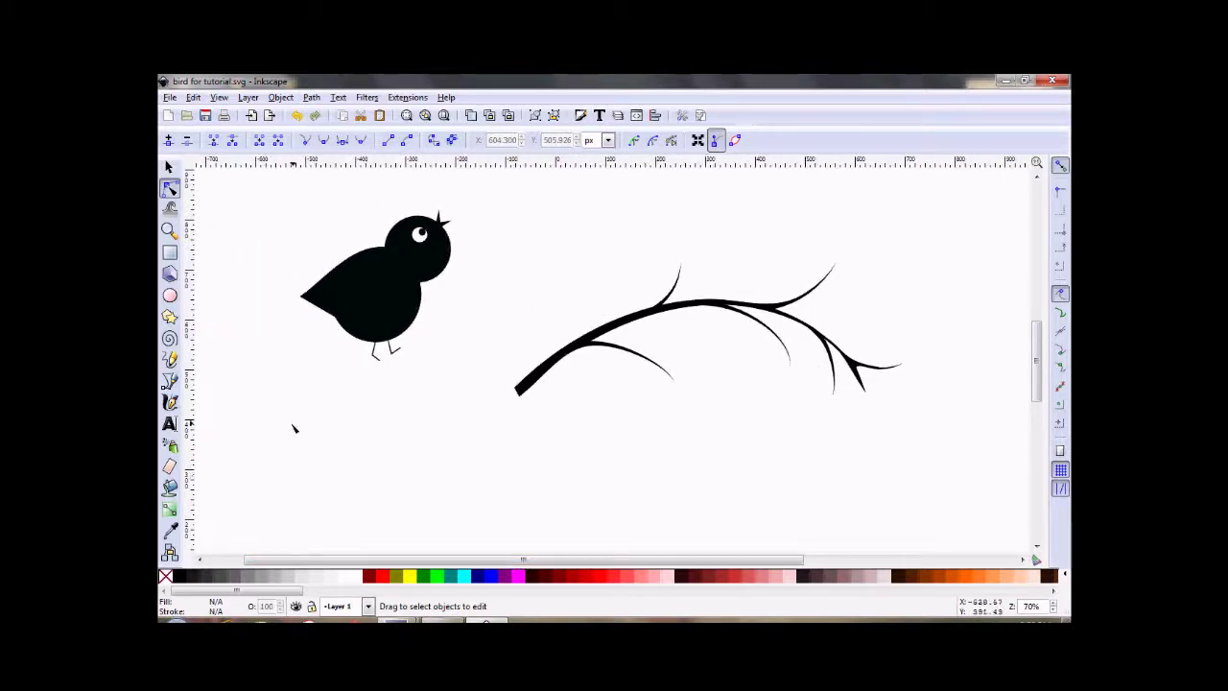
left_click(169, 381)
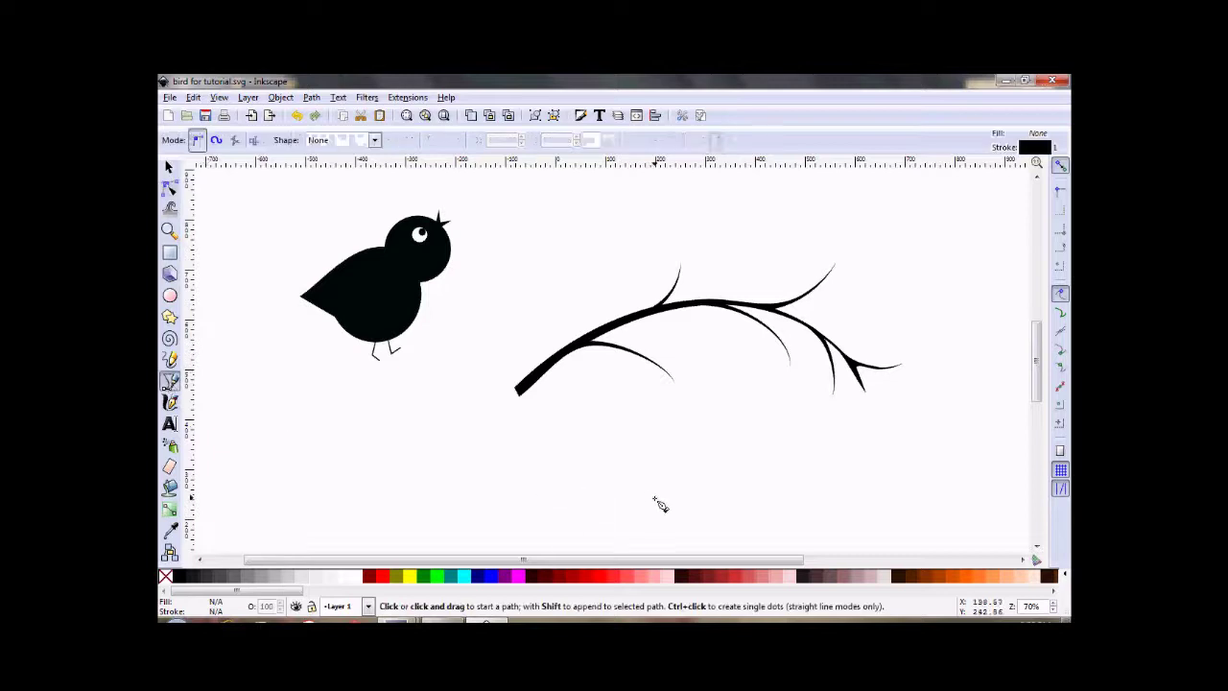
Zoom in and click out a closed triangular outline below the branch with the Bezier tool
key("plus")
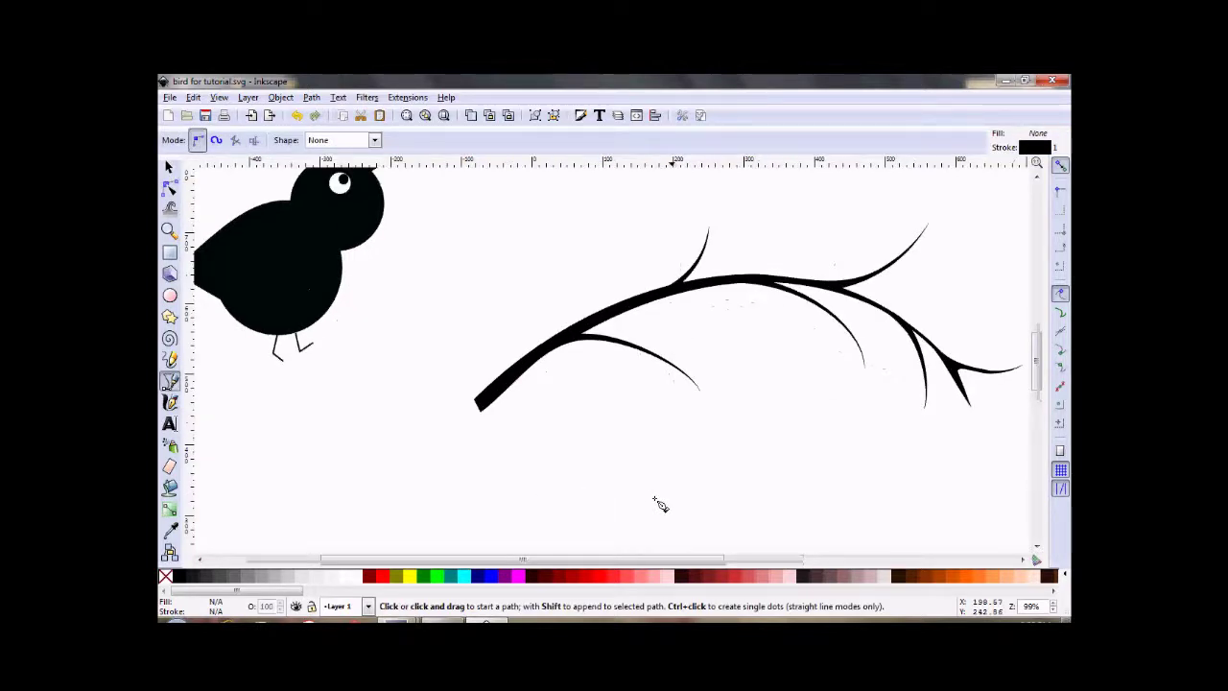
left_click(718, 470)
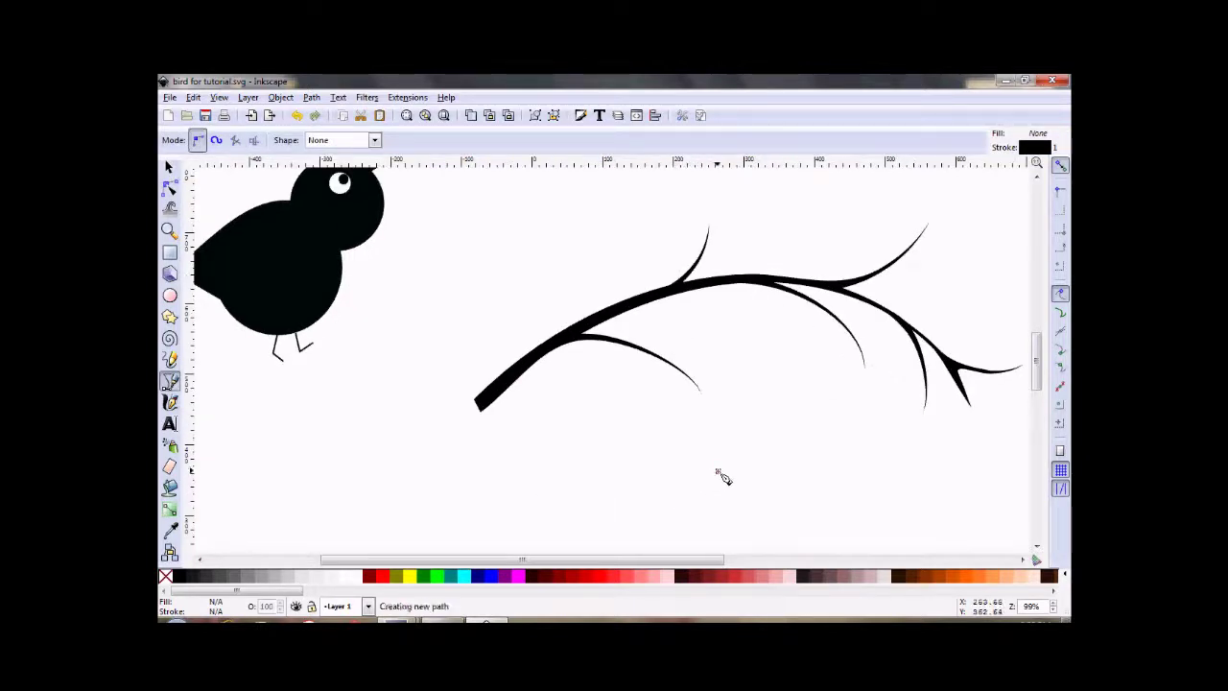
left_click(743, 364)
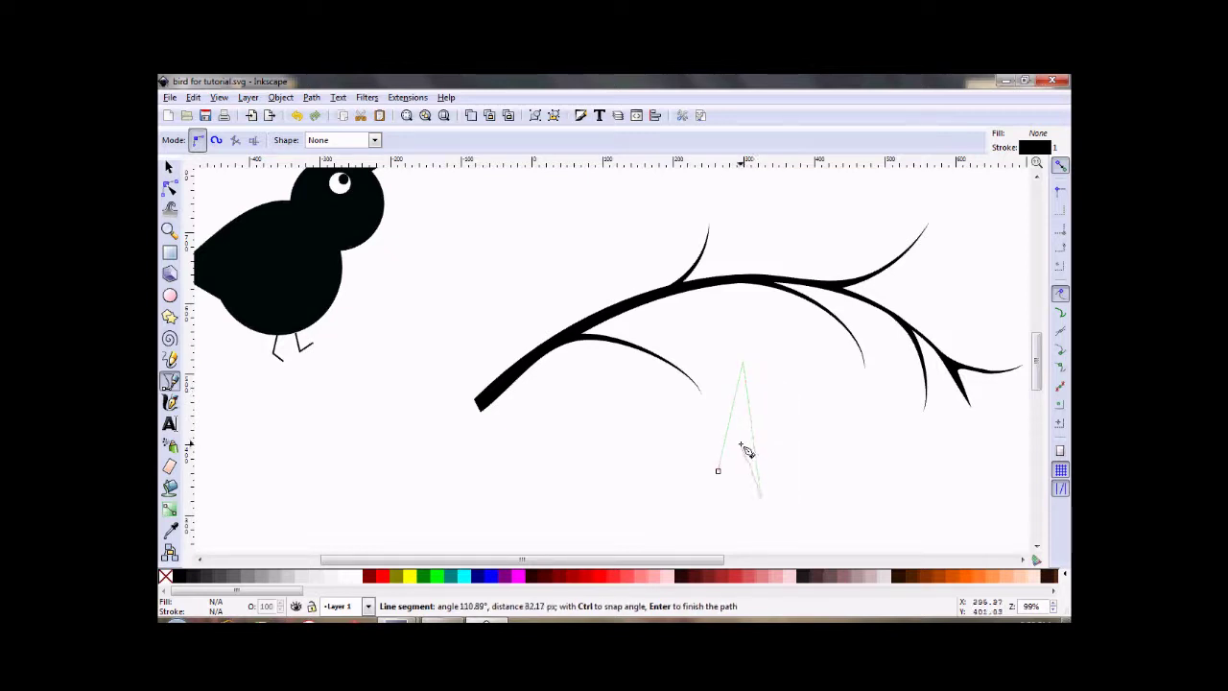
left_click(741, 446)
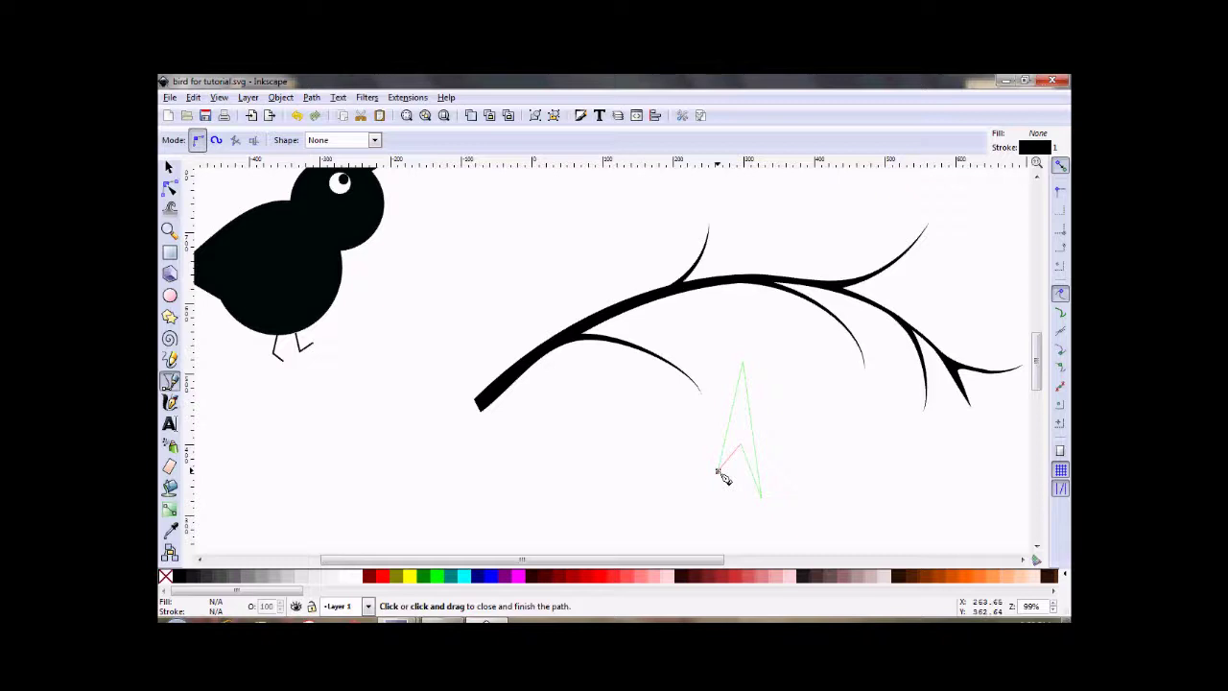
left_click(718, 471)
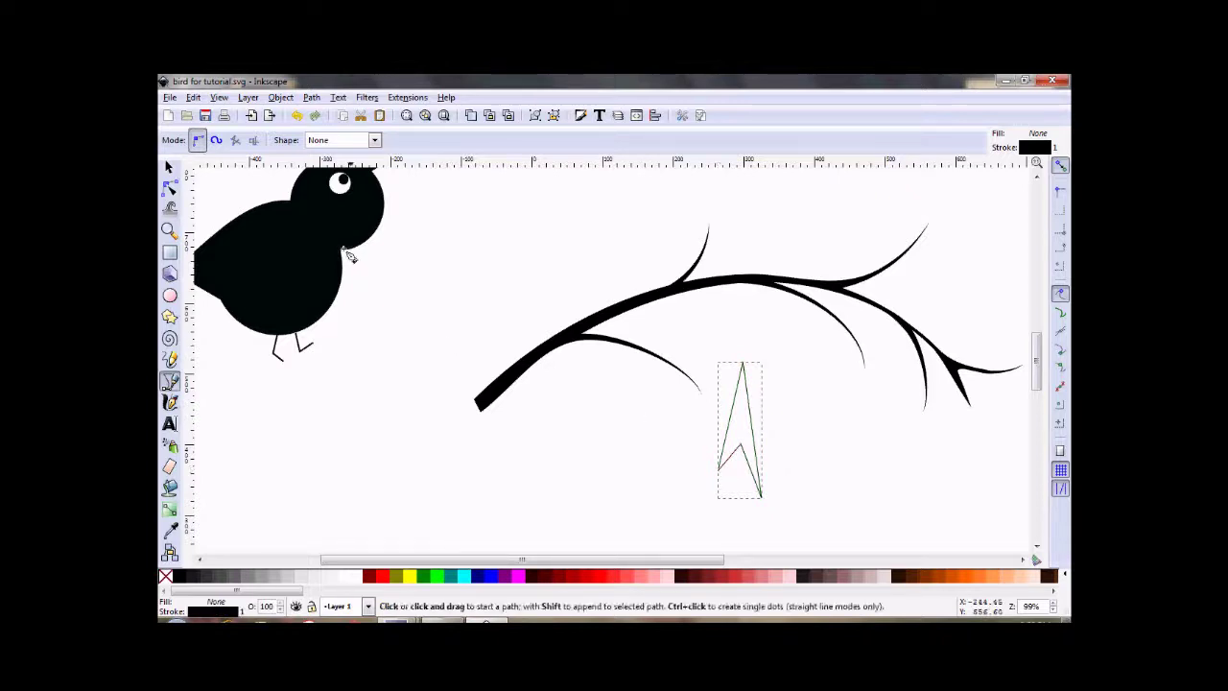
Reshape the triangle's nodes into a narrow, pointed, curved leaf
left_click(170, 188)
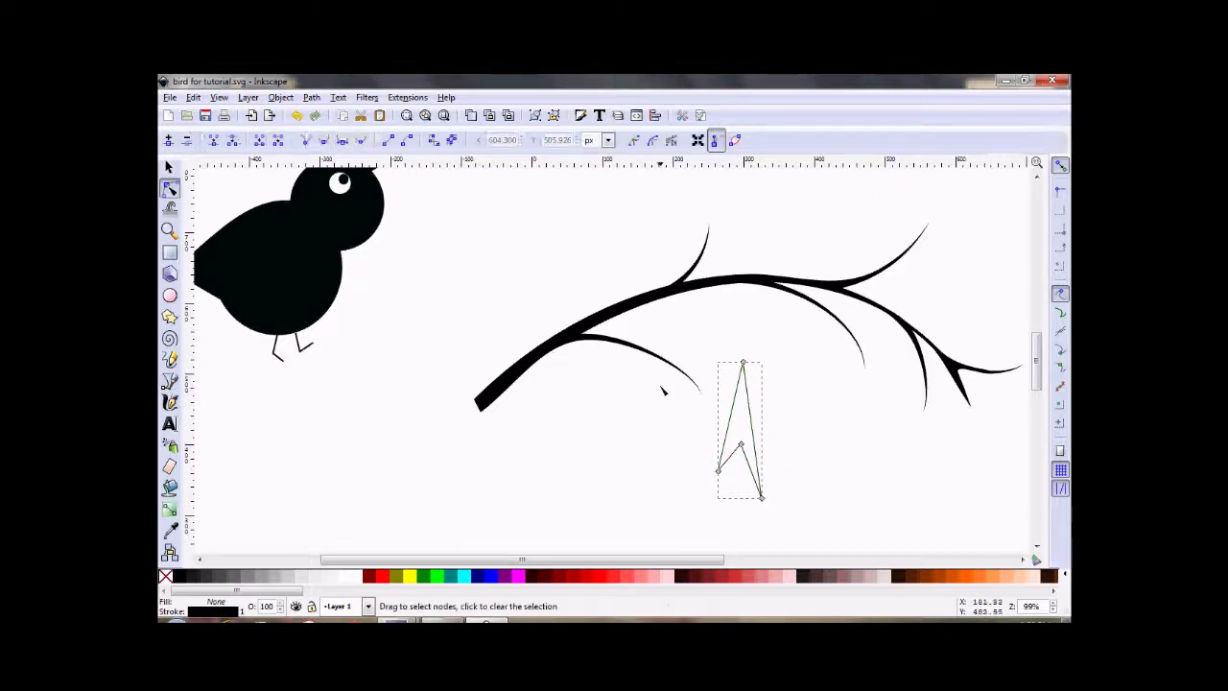
left_click_drag(764, 431, 728, 418)
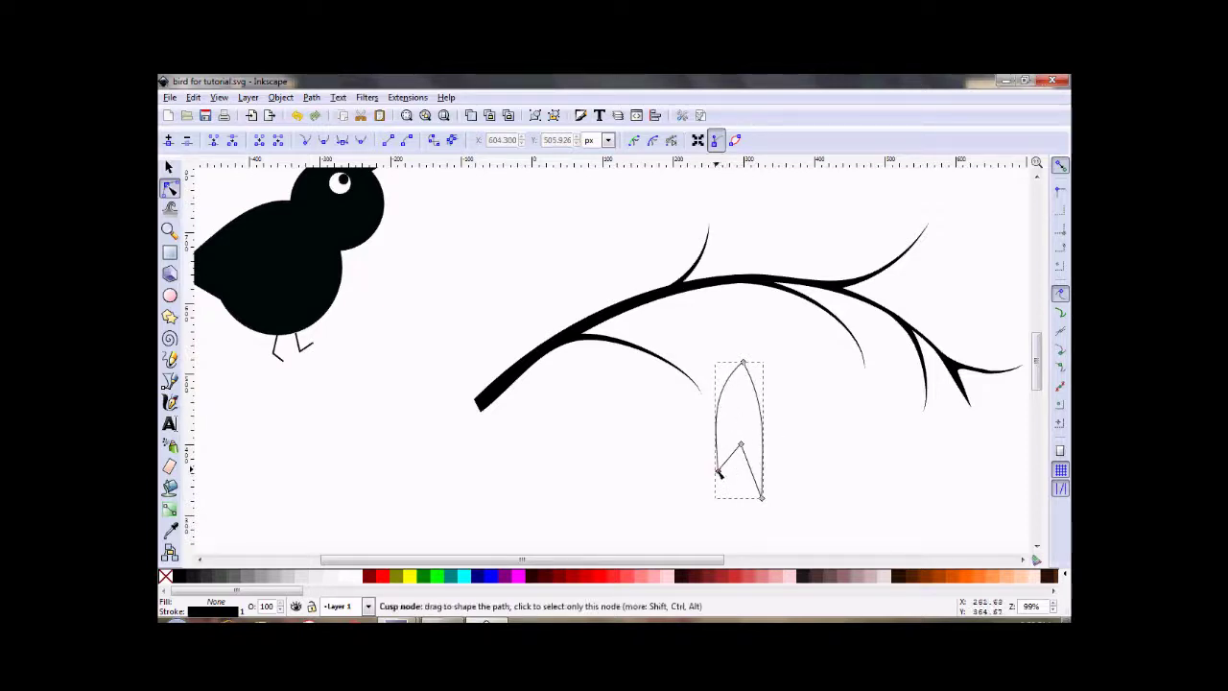
left_click_drag(718, 473, 764, 453)
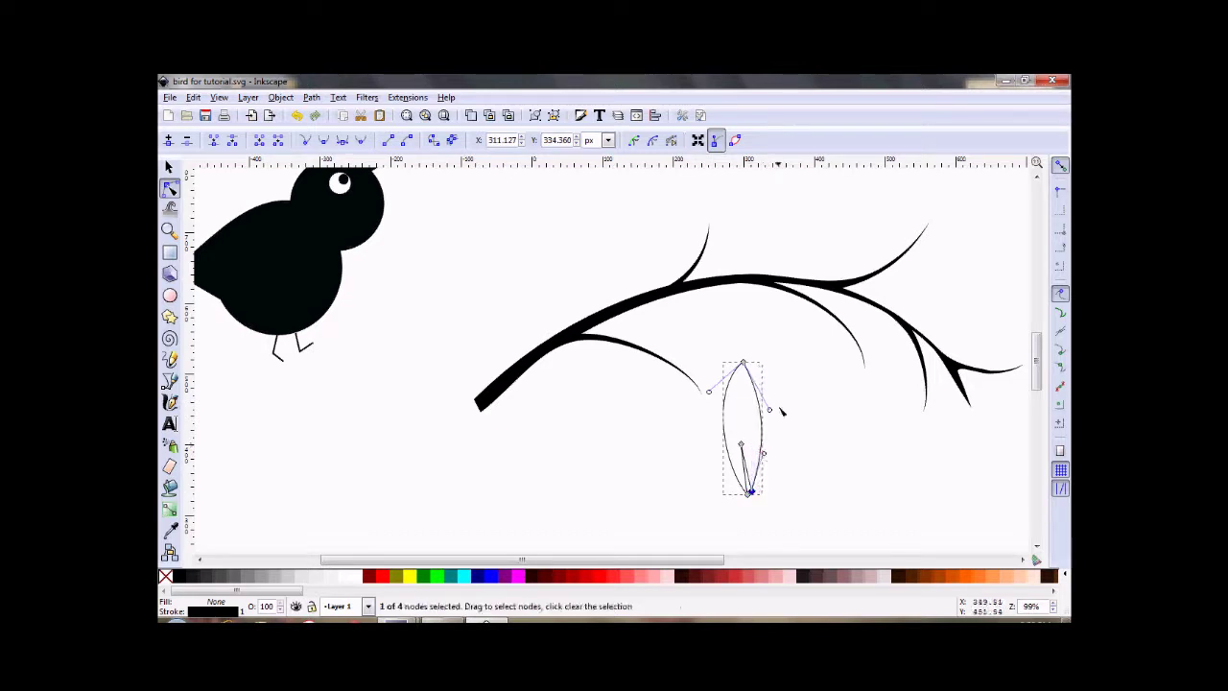
left_click_drag(772, 410, 747, 382)
left_click(859, 429)
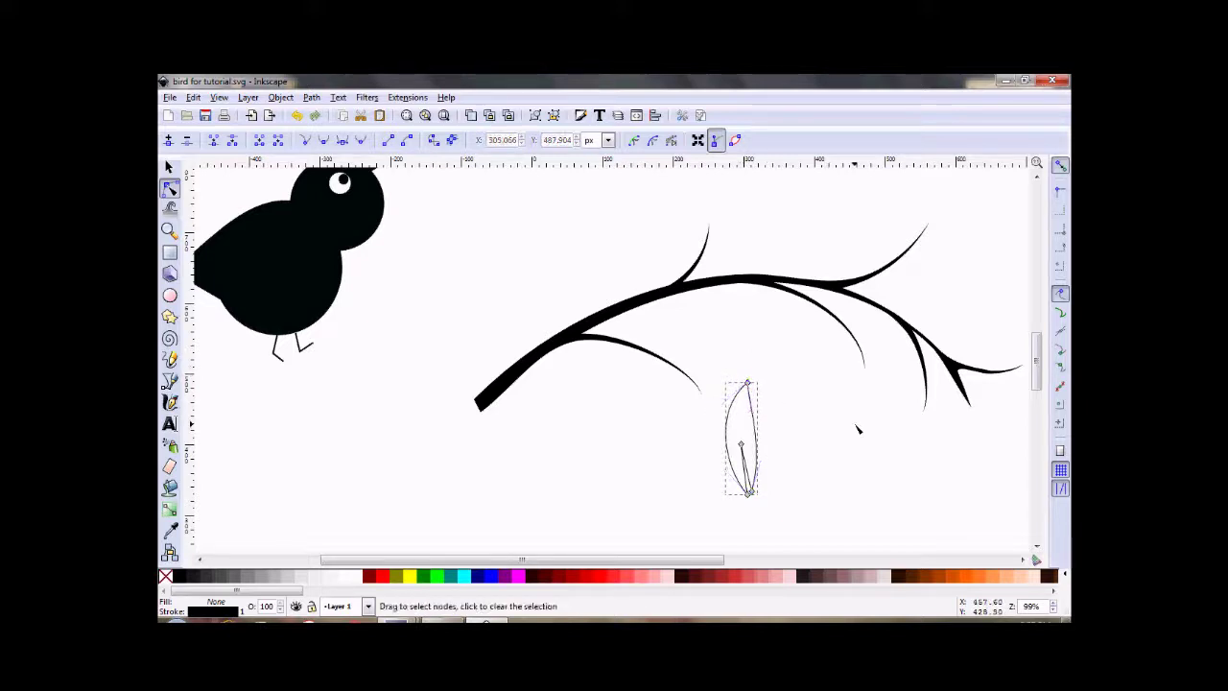
left_click(859, 430)
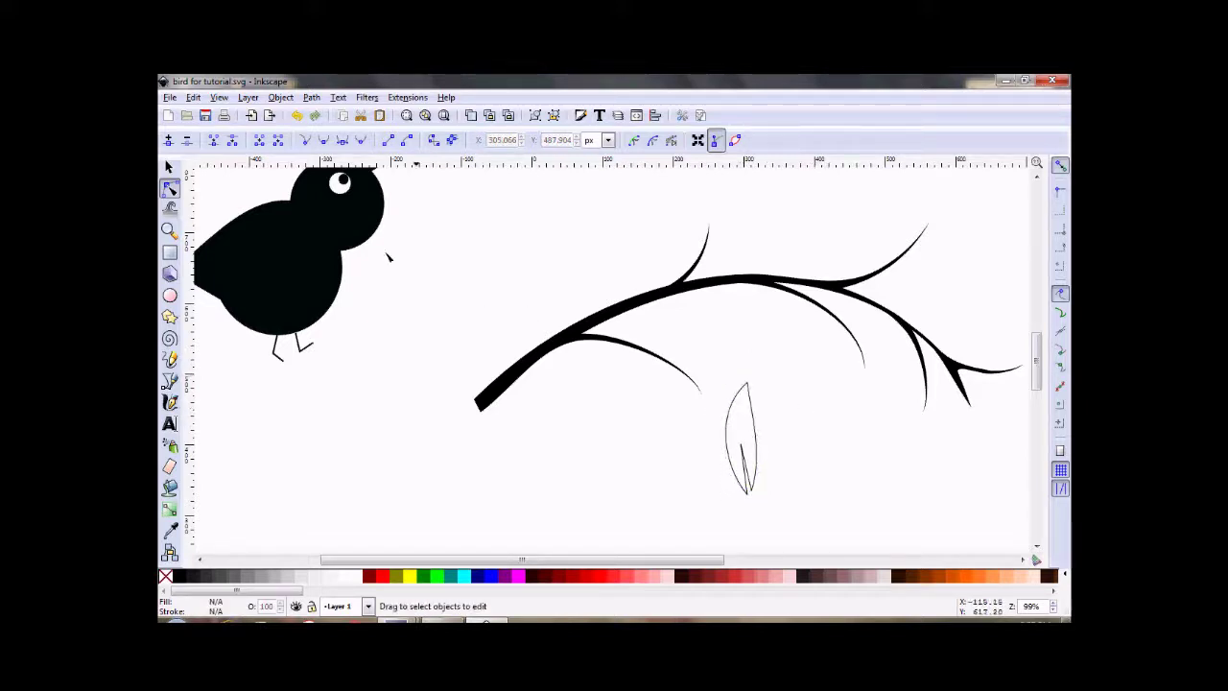
Convert the leaf to a path, move it up near the bird, and open Fill and Stroke
left_click(169, 167)
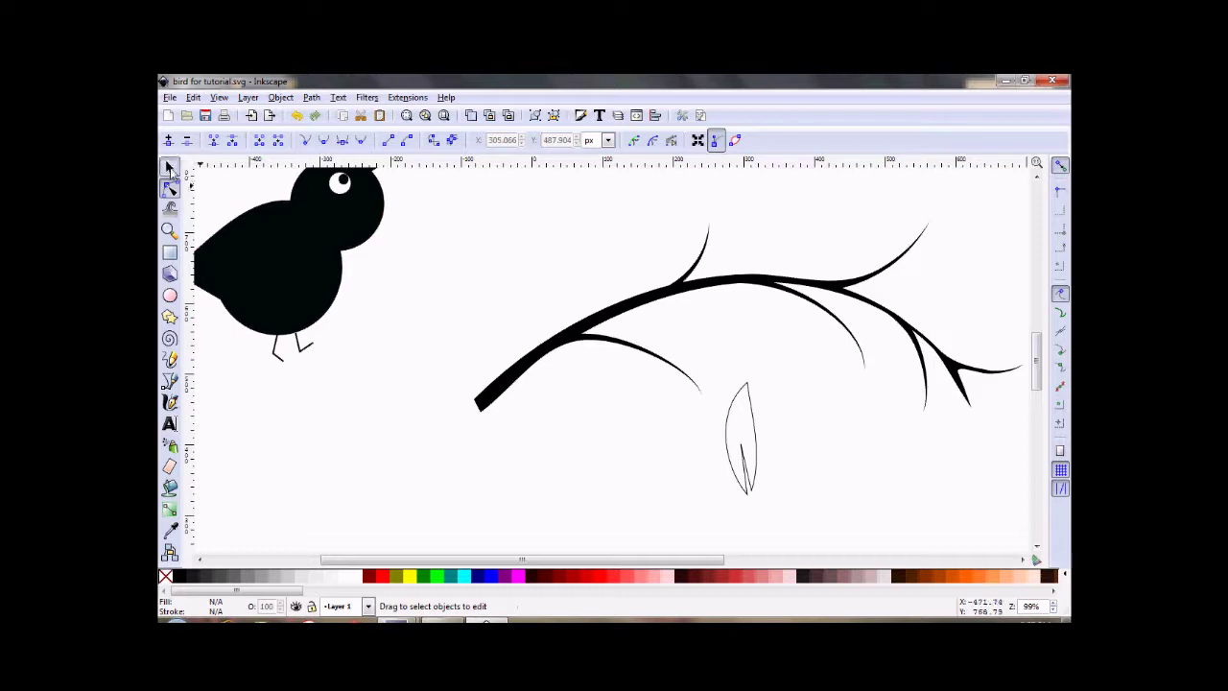
left_click(741, 468)
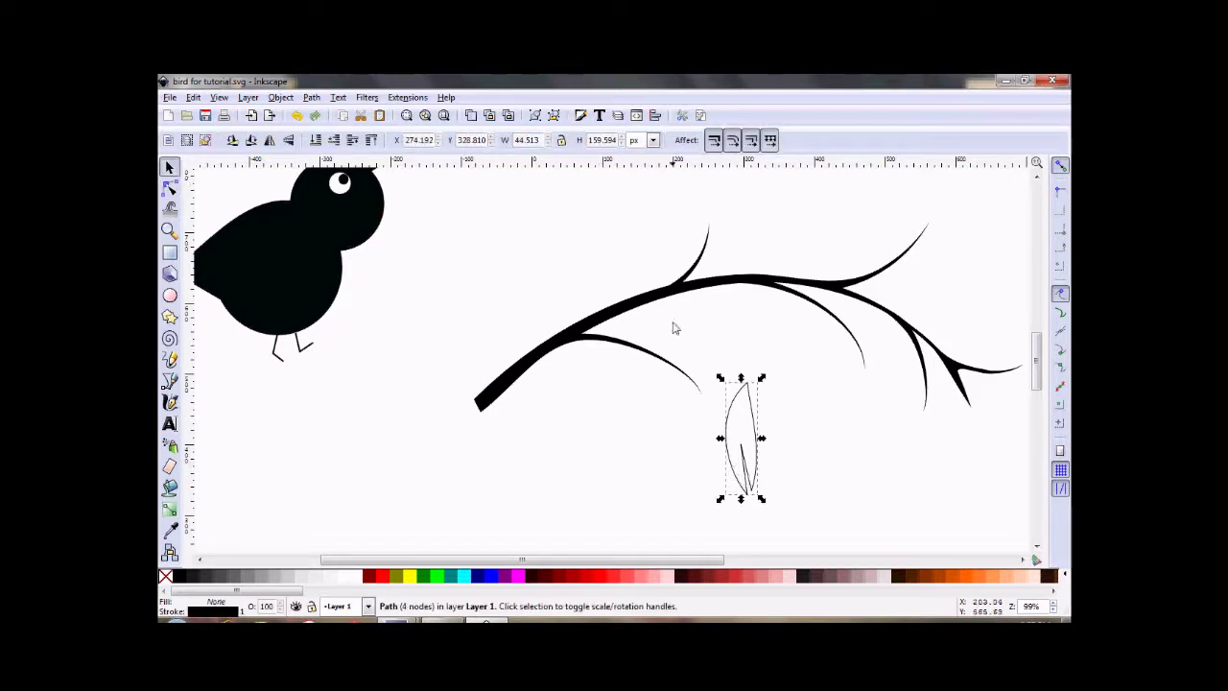
left_click(312, 97)
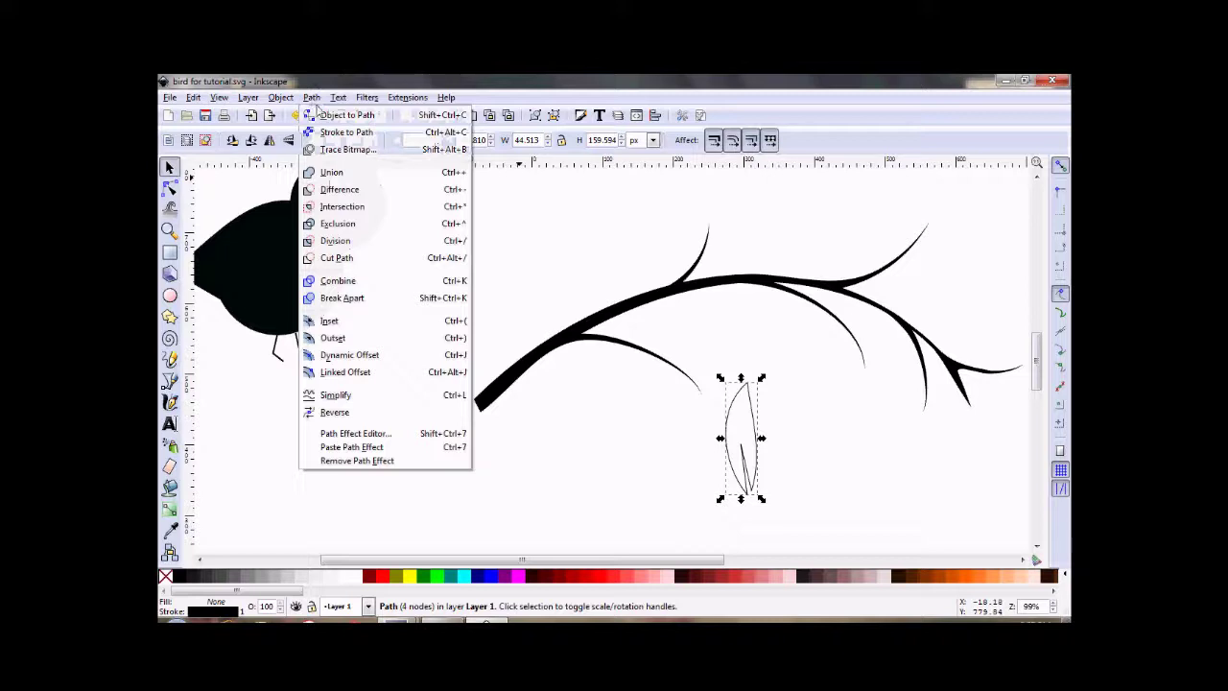
left_click(329, 115)
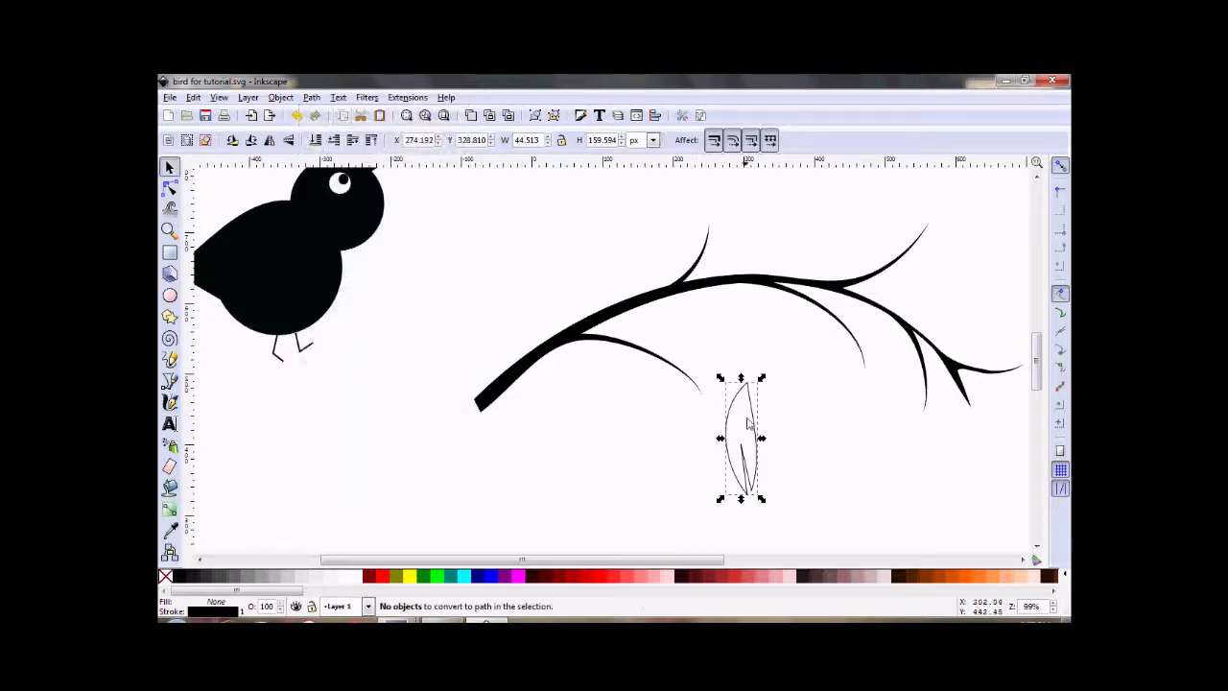
left_click_drag(758, 430, 526, 255)
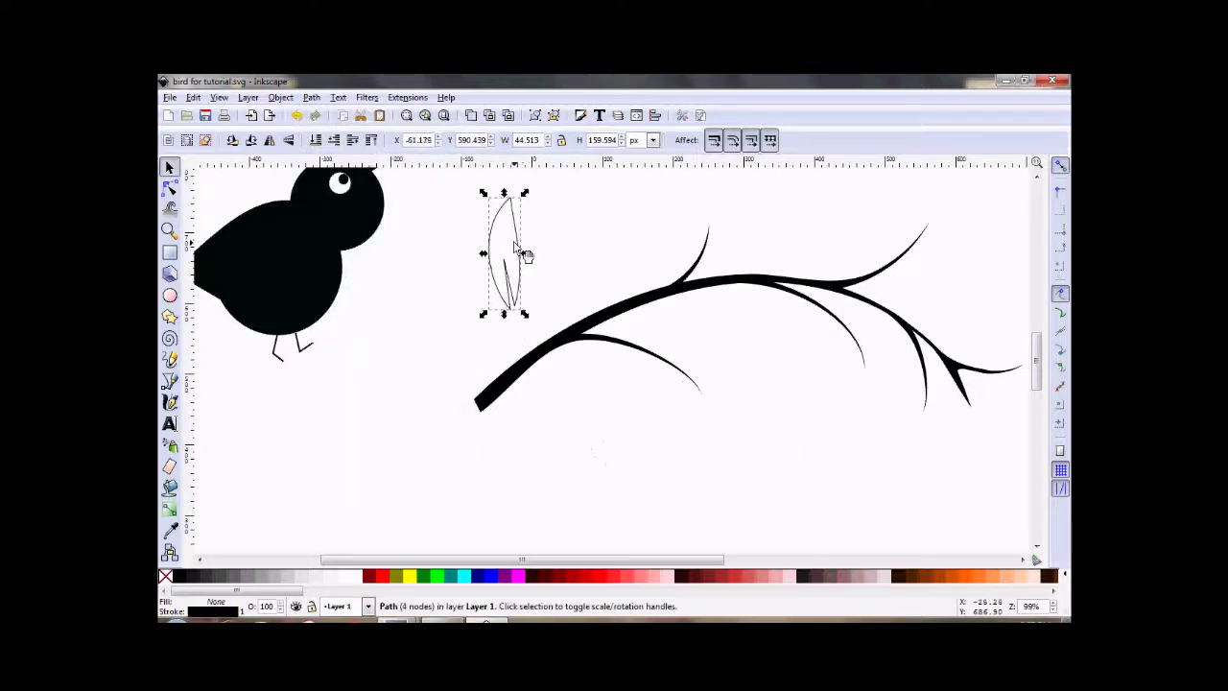
left_click(581, 115)
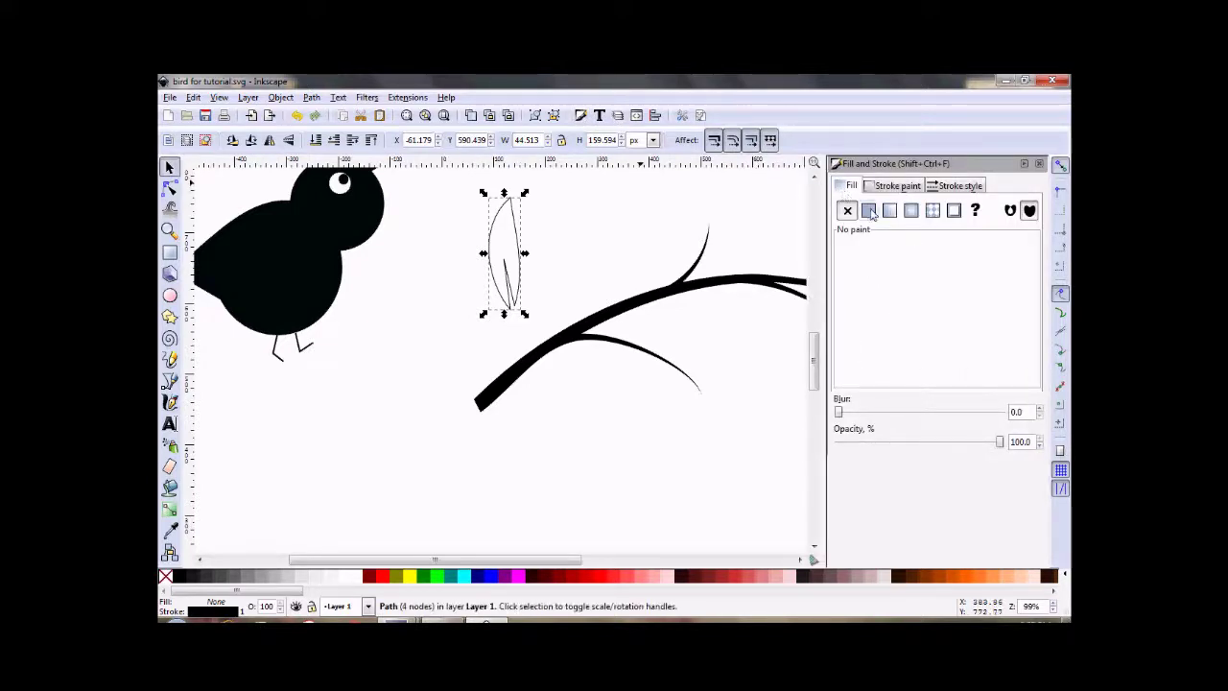
Give the leaf a flat green fill of about CMYK 24/0/82/38 and no stroke
left_click(870, 212)
left_click(907, 318)
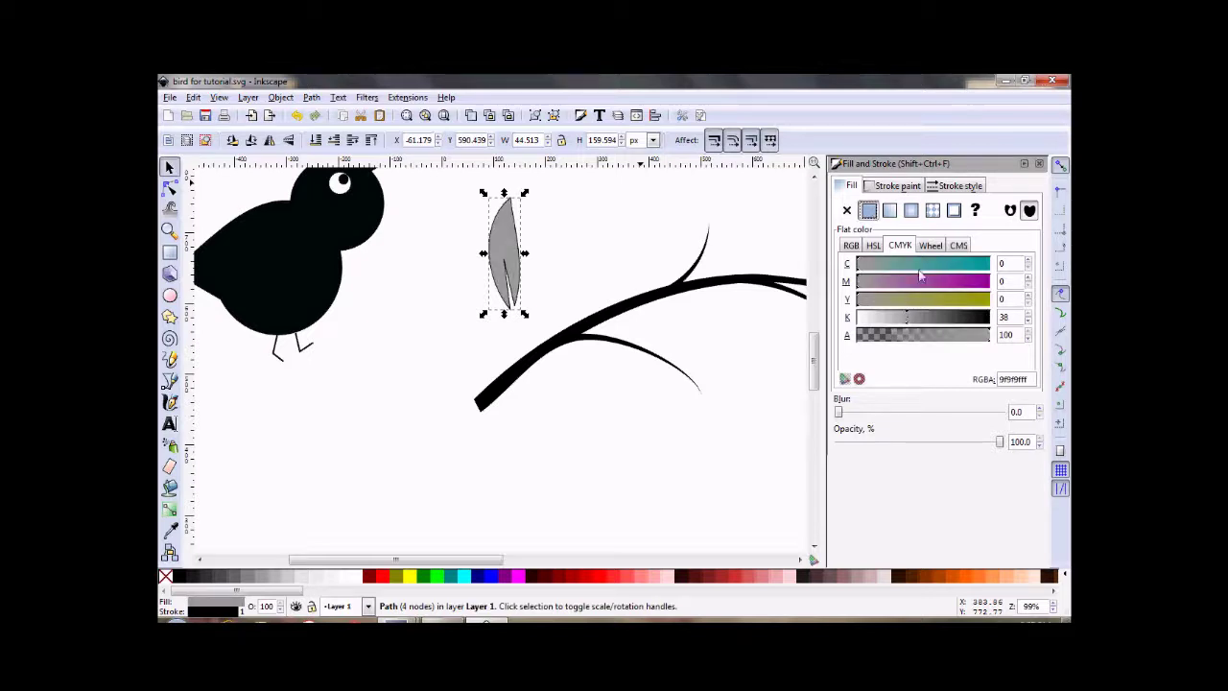
left_click(965, 298)
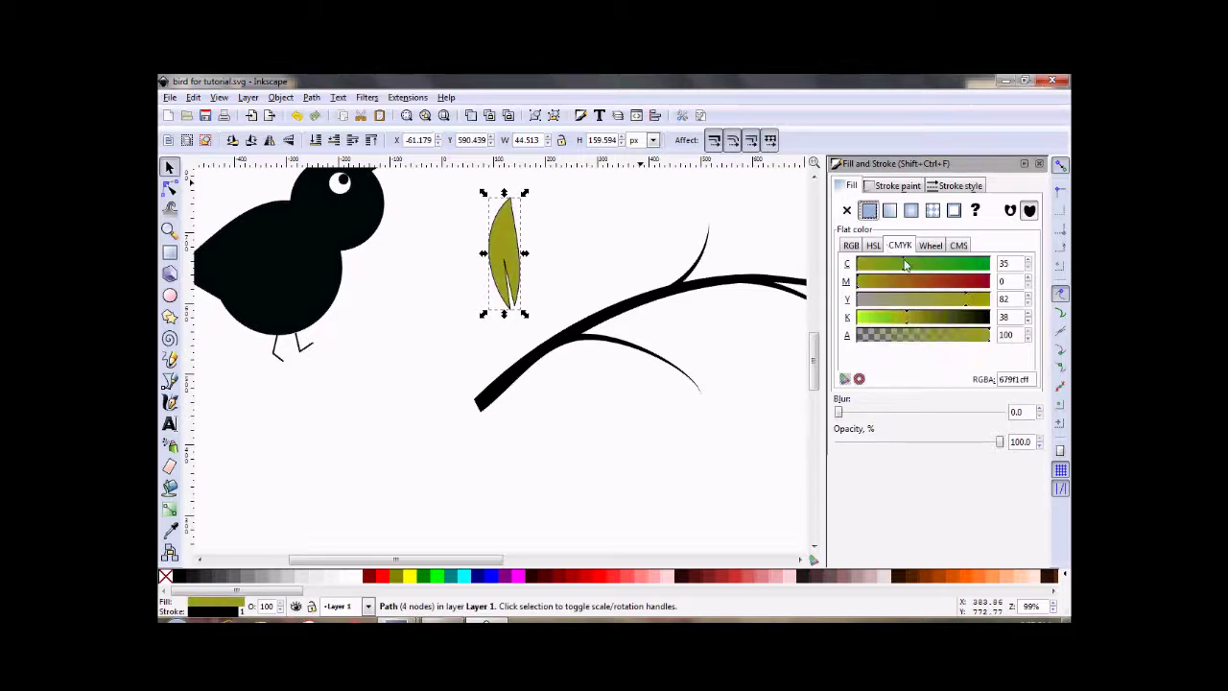
left_click(904, 264)
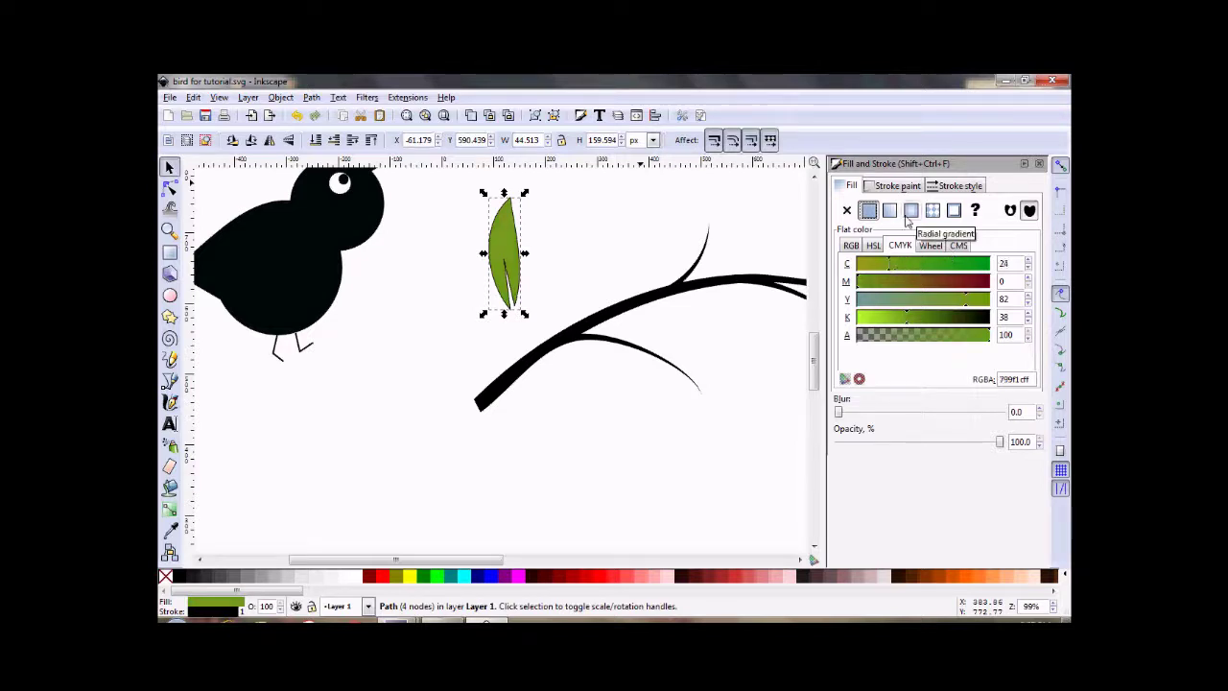
left_click(894, 186)
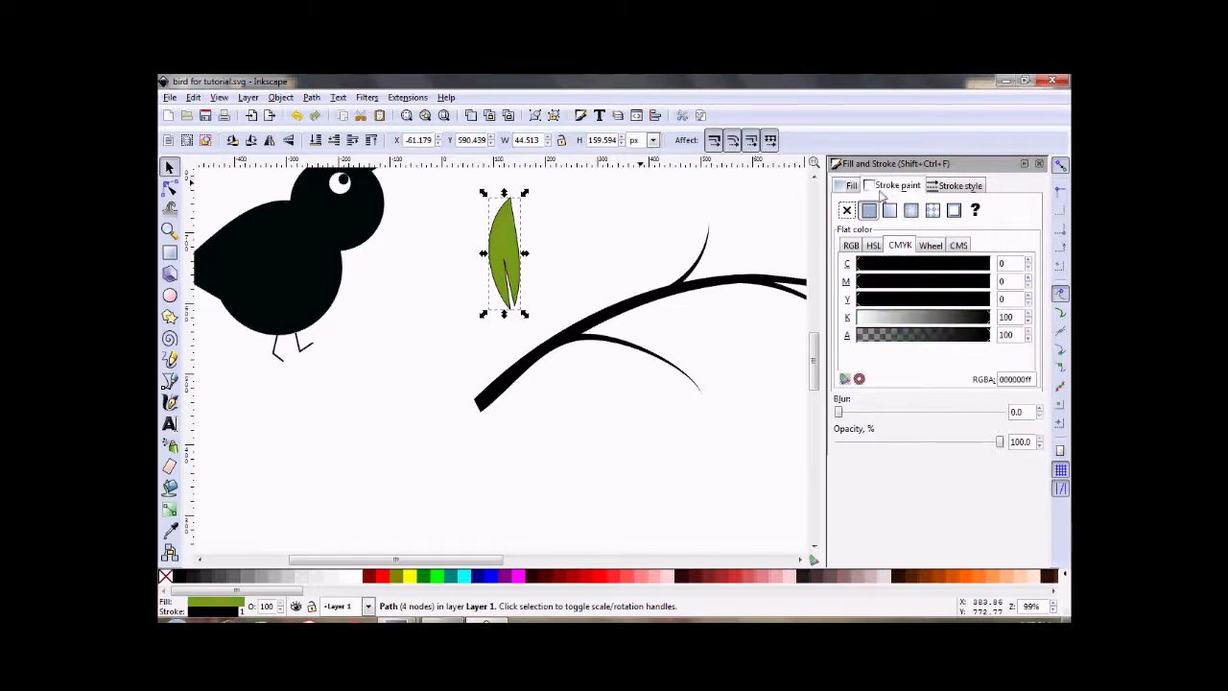
left_click(847, 210)
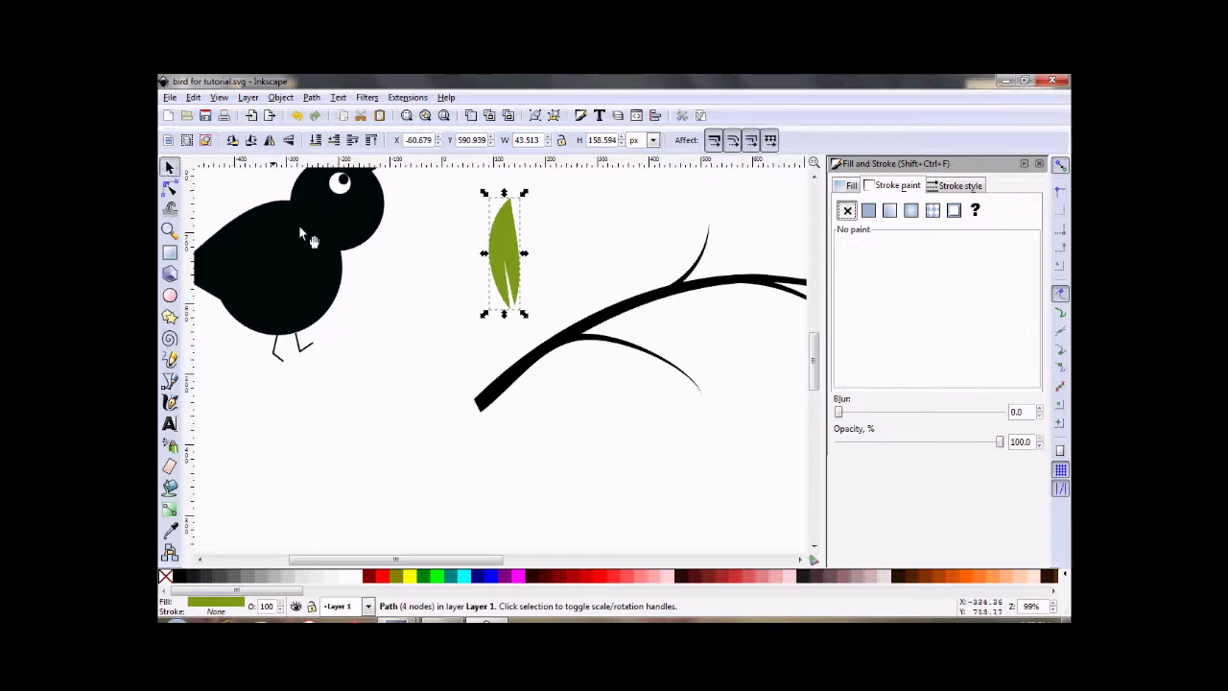
left_click(331, 378)
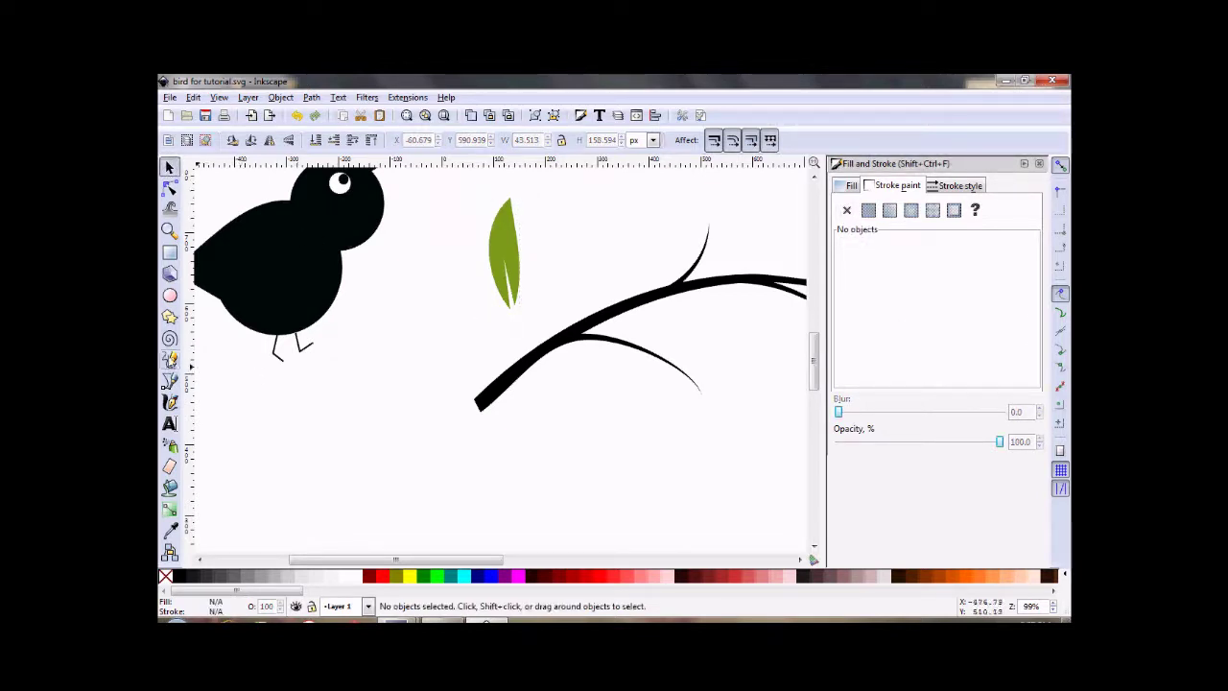
left_click(170, 359)
Draw a thin, tapering, curved freehand stem near the bird and rotate it about 28°
left_click_drag(354, 450, 436, 334)
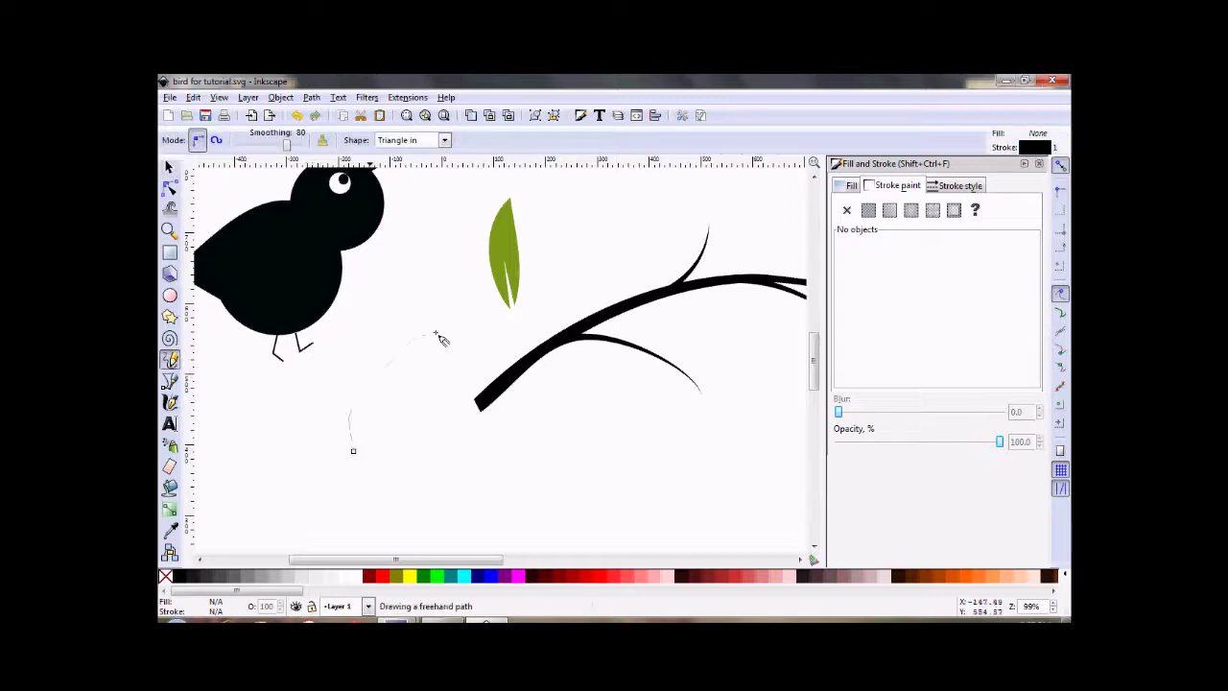
left_click(169, 166)
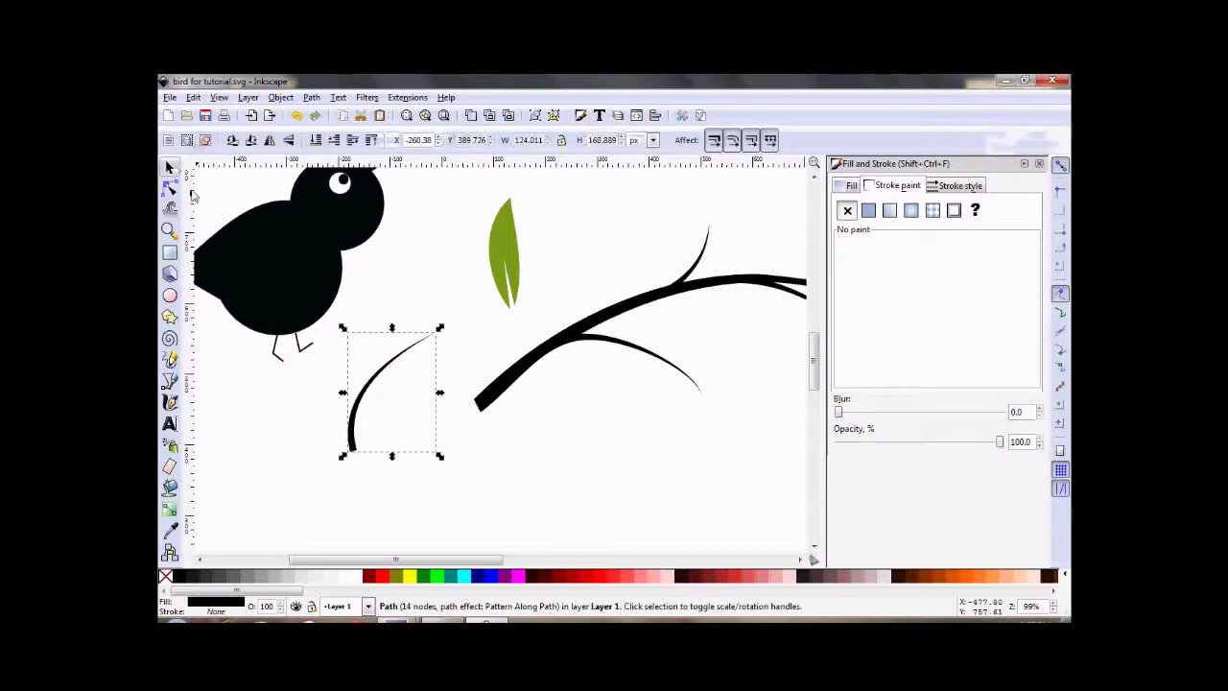
left_click(421, 459)
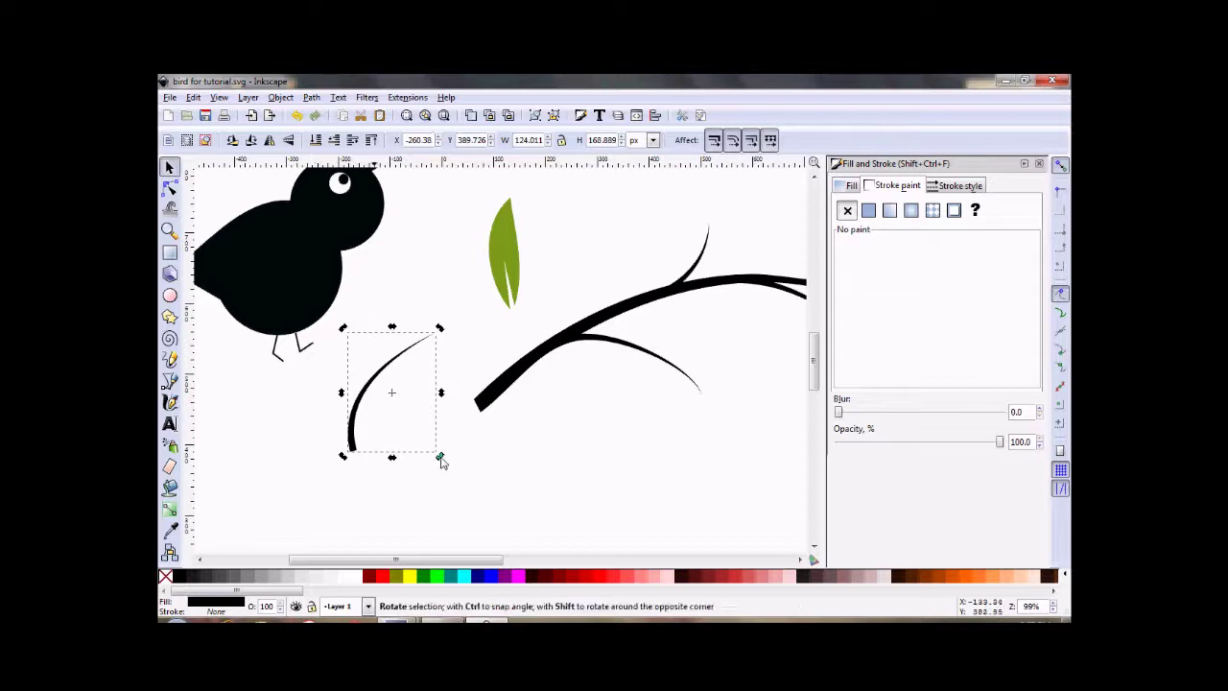
left_click_drag(442, 459, 467, 436)
left_click(363, 350)
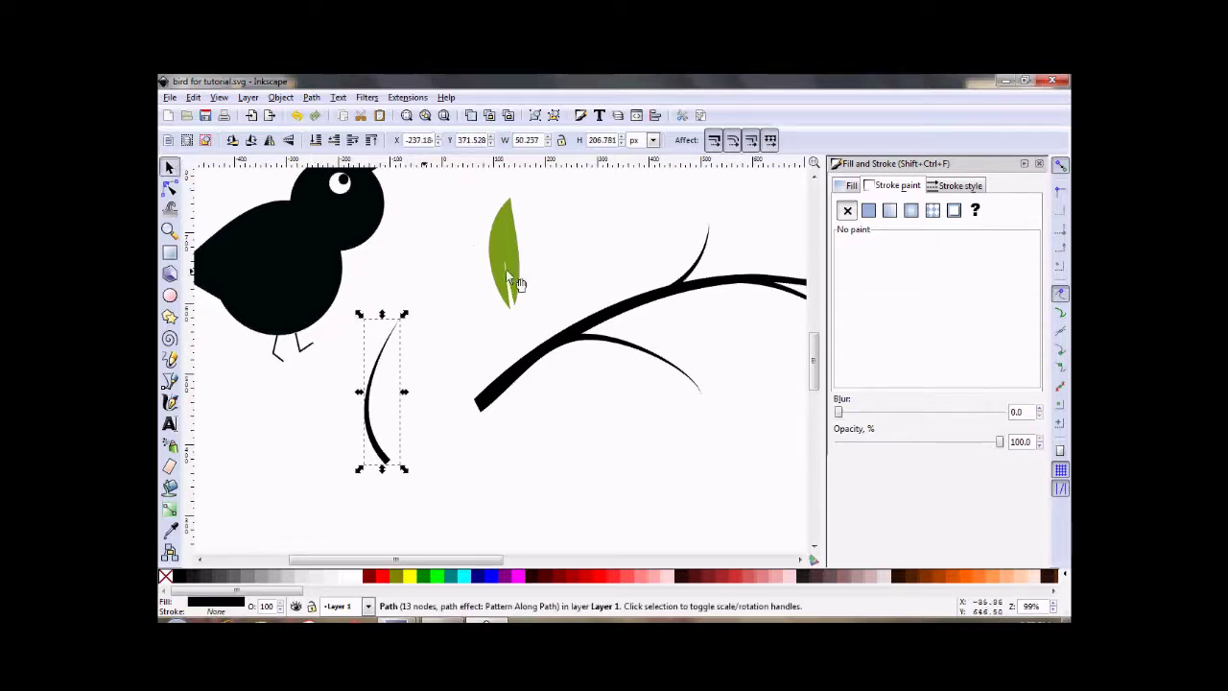
Move the green leaf onto the stem tip, tilt it clockwise, and select both
left_click_drag(507, 272, 404, 310)
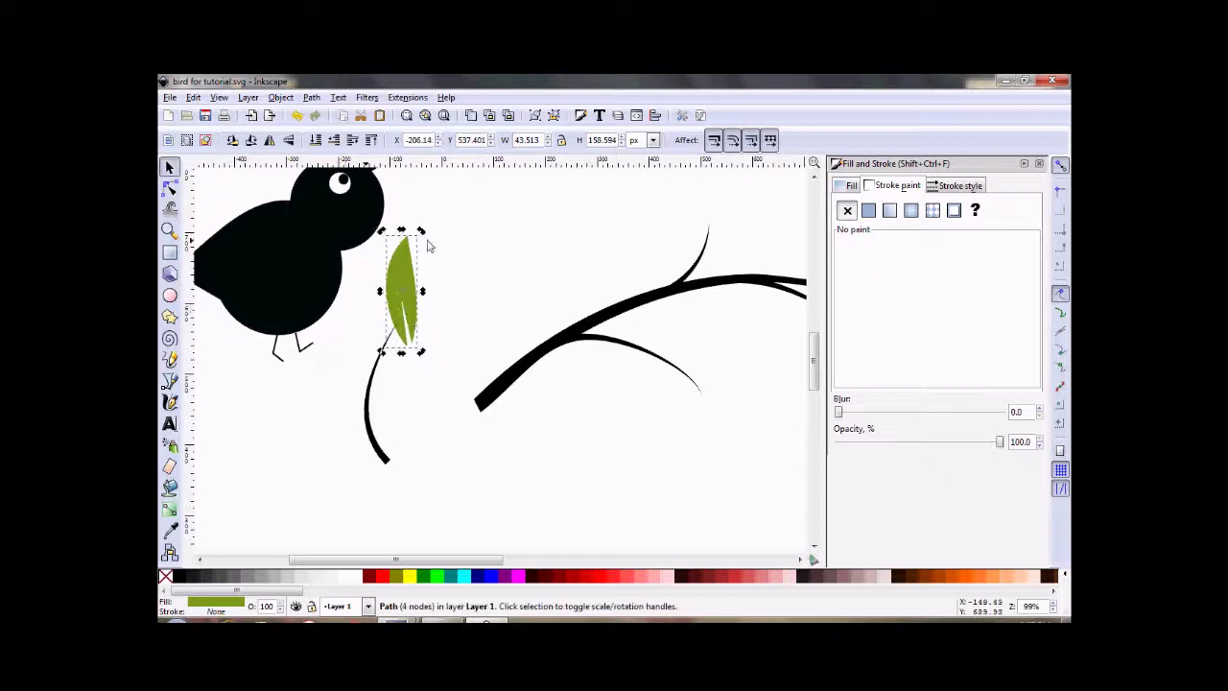
left_click(420, 240)
left_click_drag(423, 233, 444, 288)
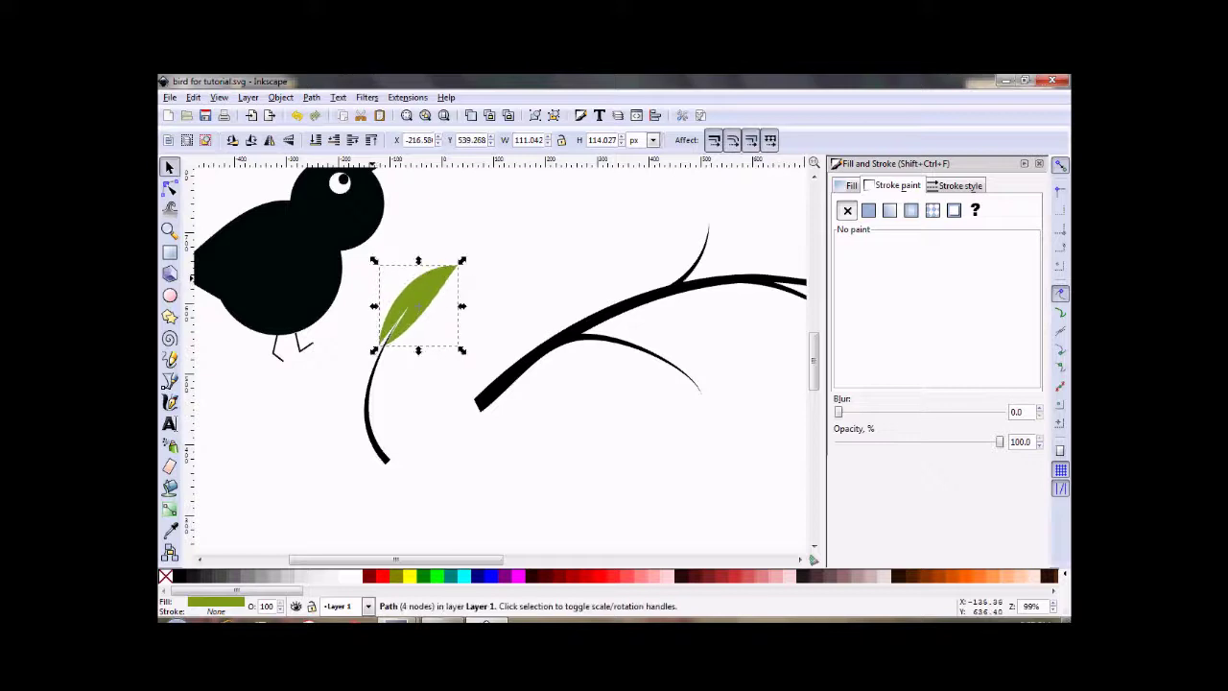
left_click(449, 286)
left_click_drag(463, 261, 442, 294)
left_click(326, 477)
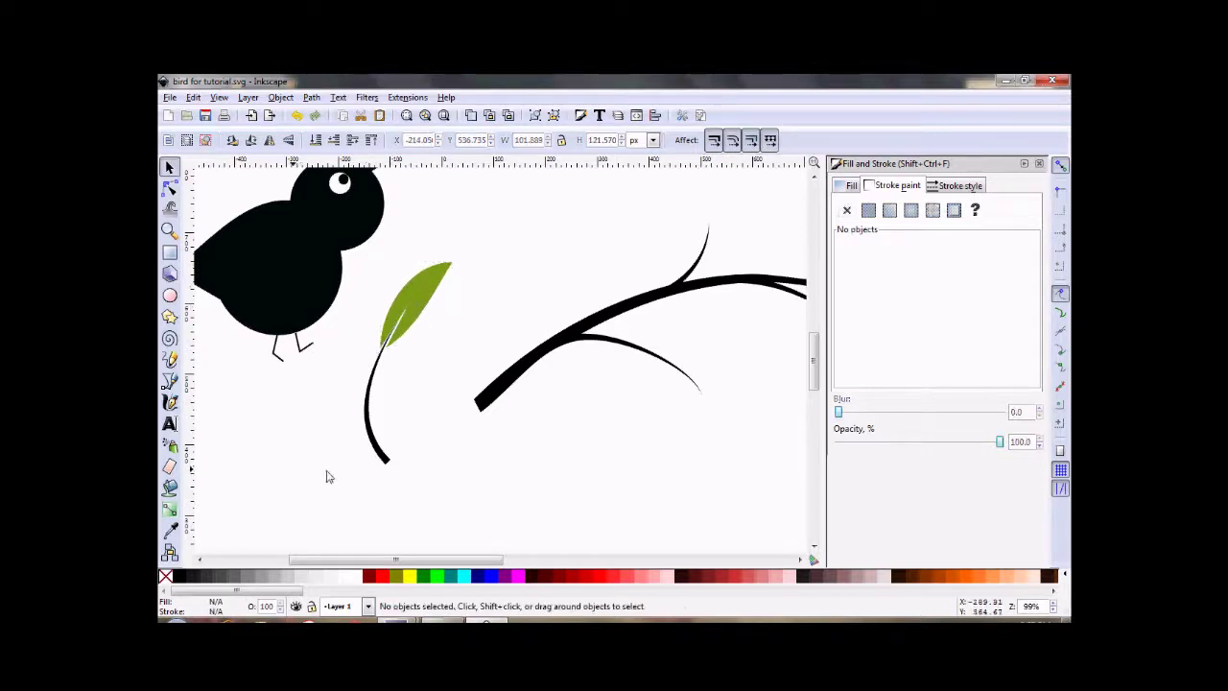
left_click_drag(291, 513, 512, 230)
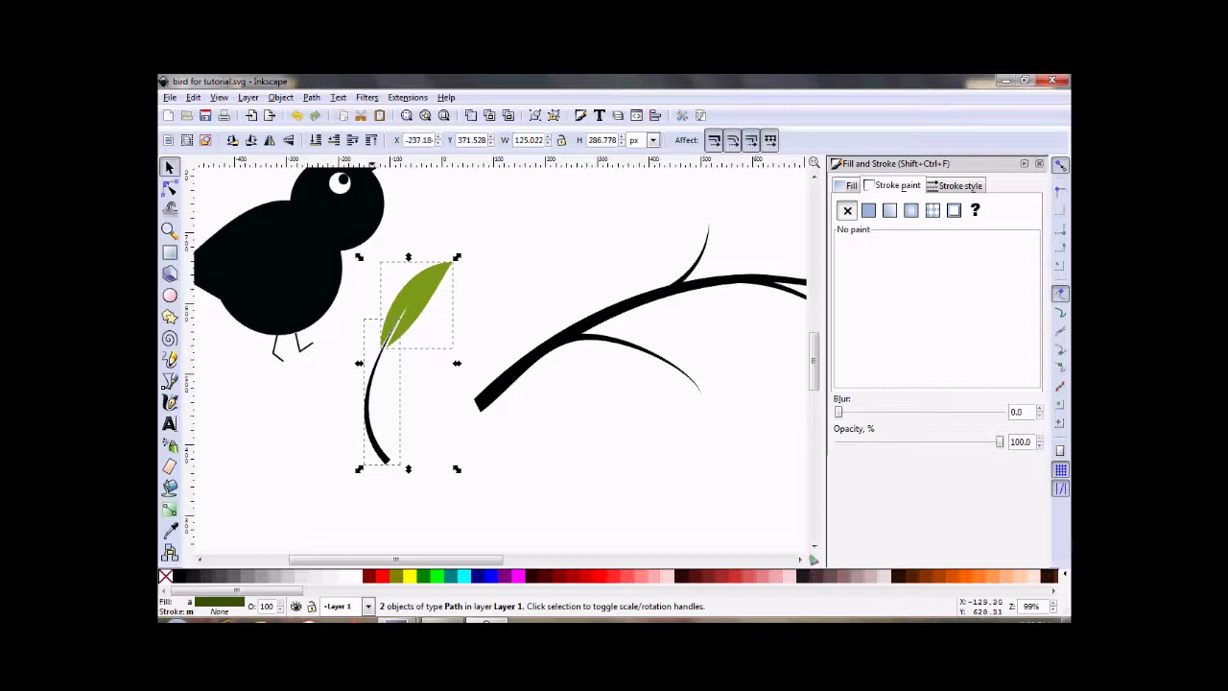
Group the leaf and stem, scale to about 44 × 73 px, rotate 180°, and hang it under the branch
left_click(281, 98)
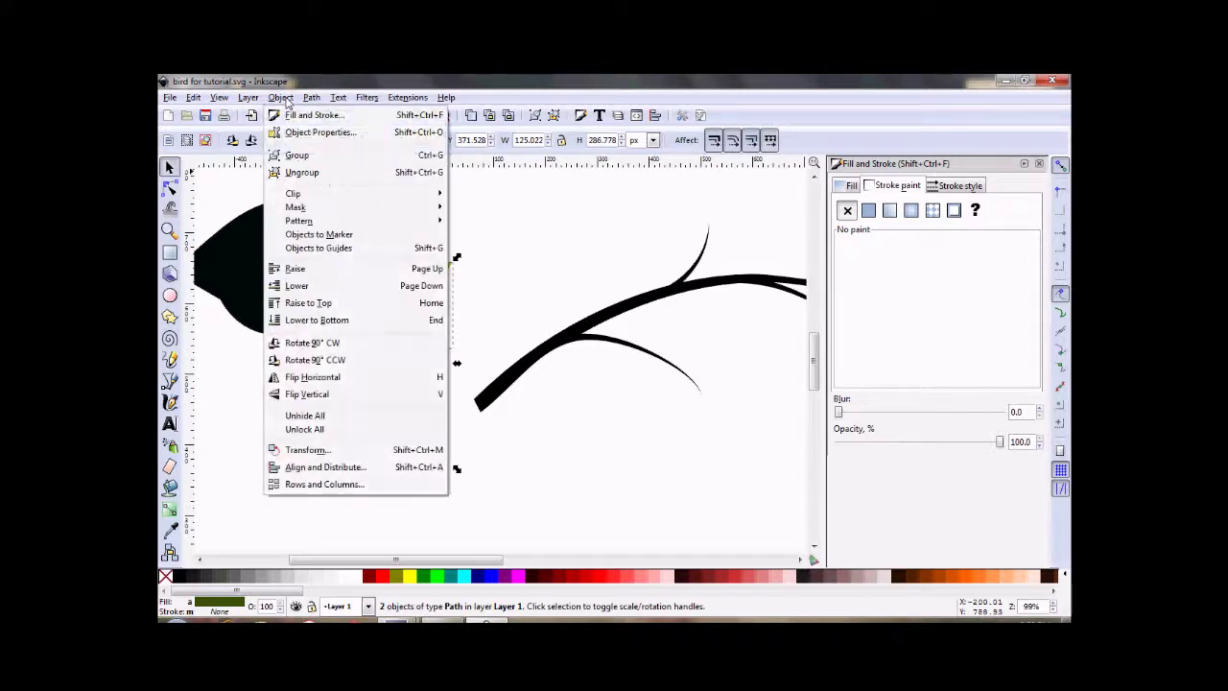
left_click(305, 160)
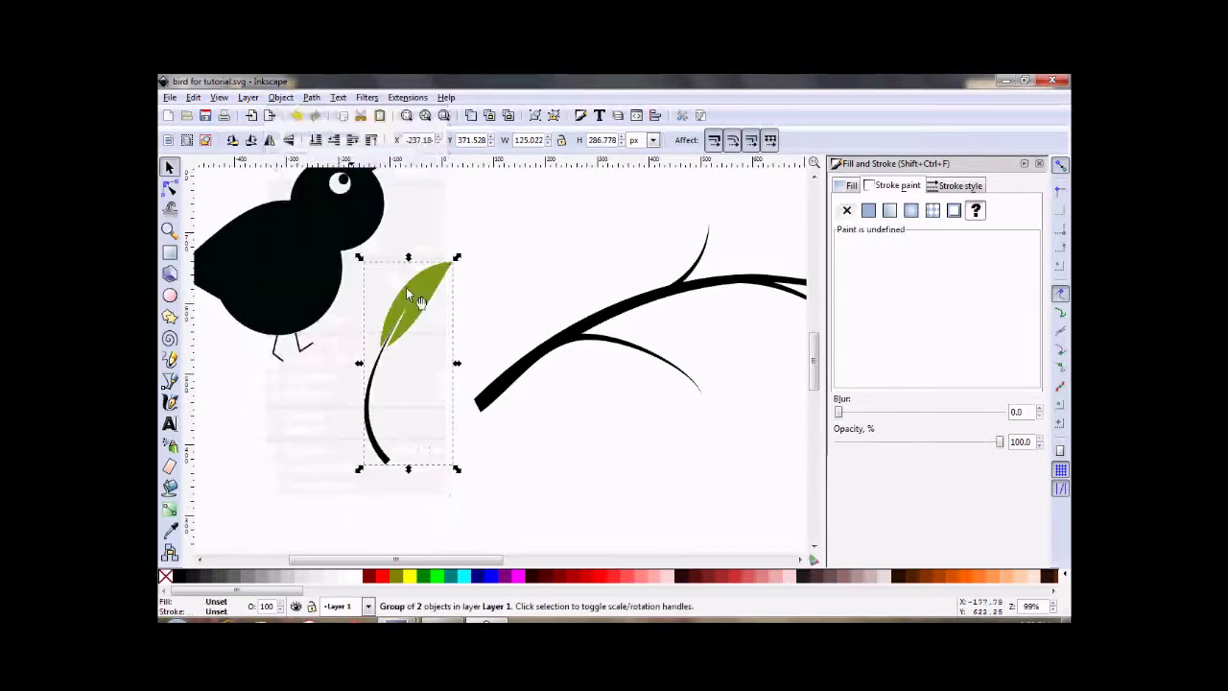
left_click_drag(460, 260, 649, 404)
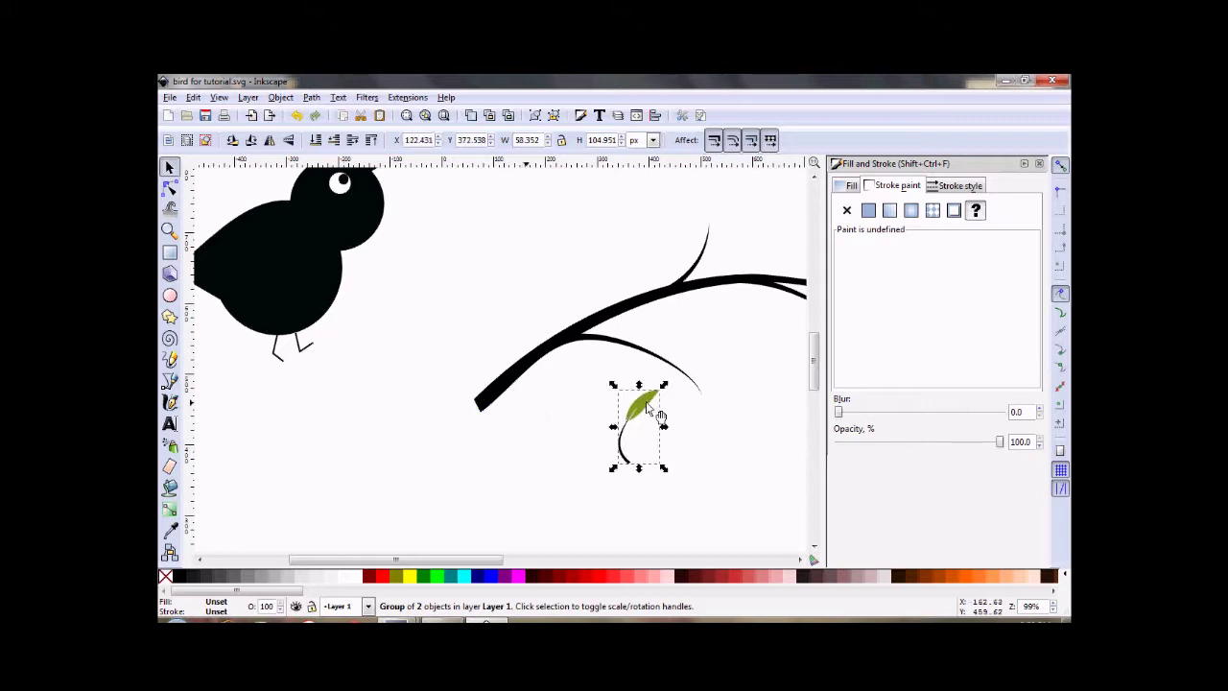
left_click(1041, 166)
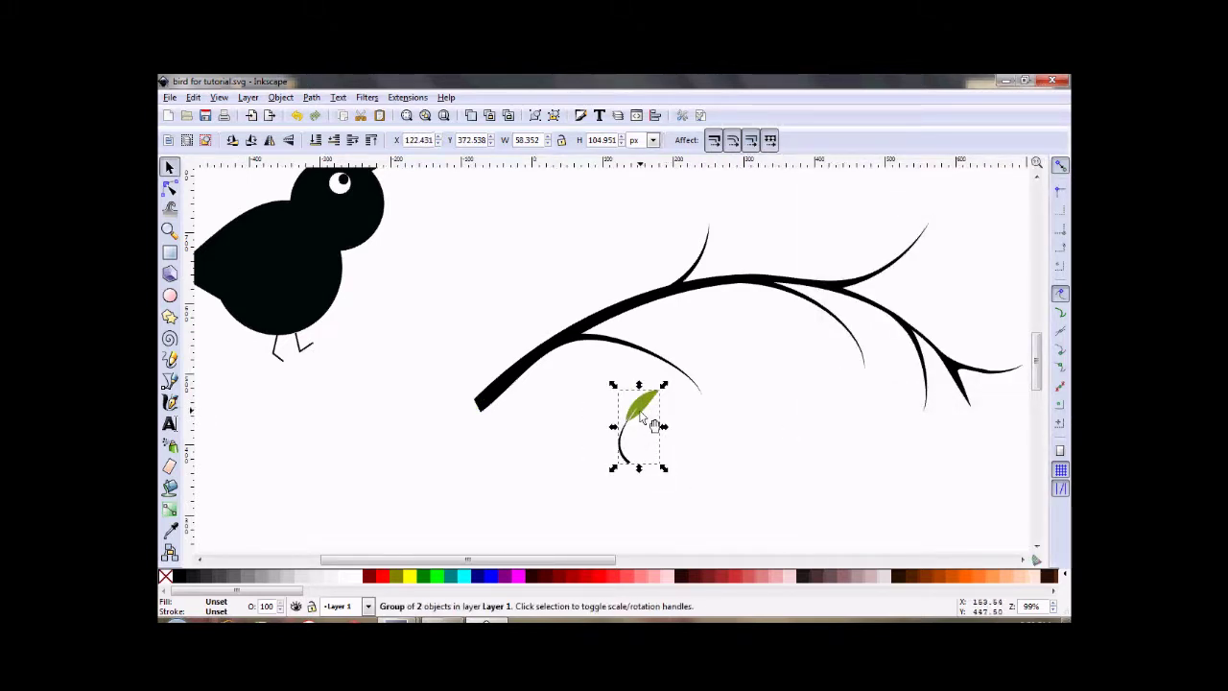
left_click_drag(664, 386, 652, 413)
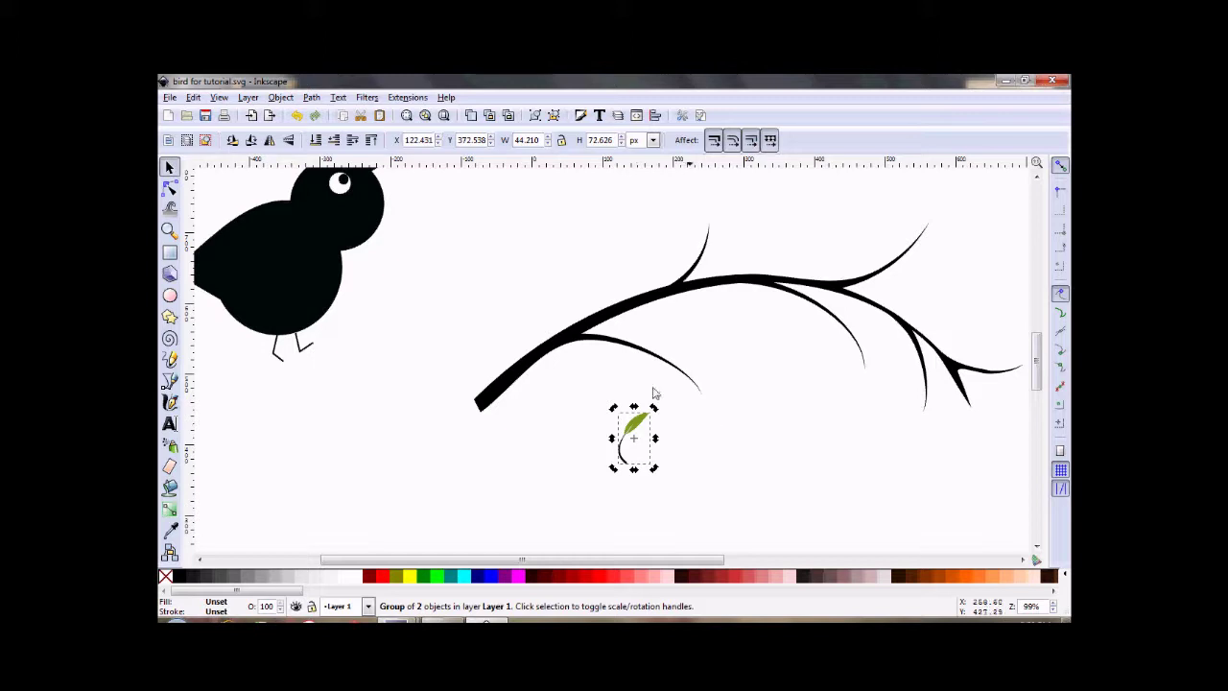
left_click(253, 142)
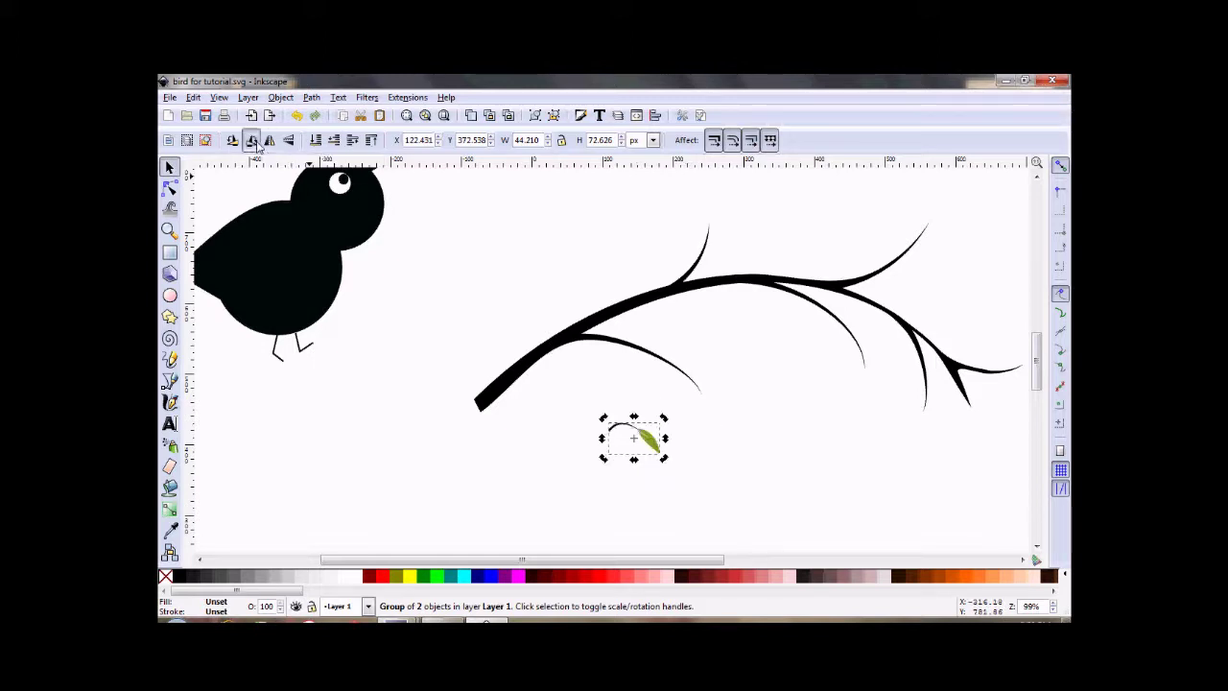
left_click(254, 142)
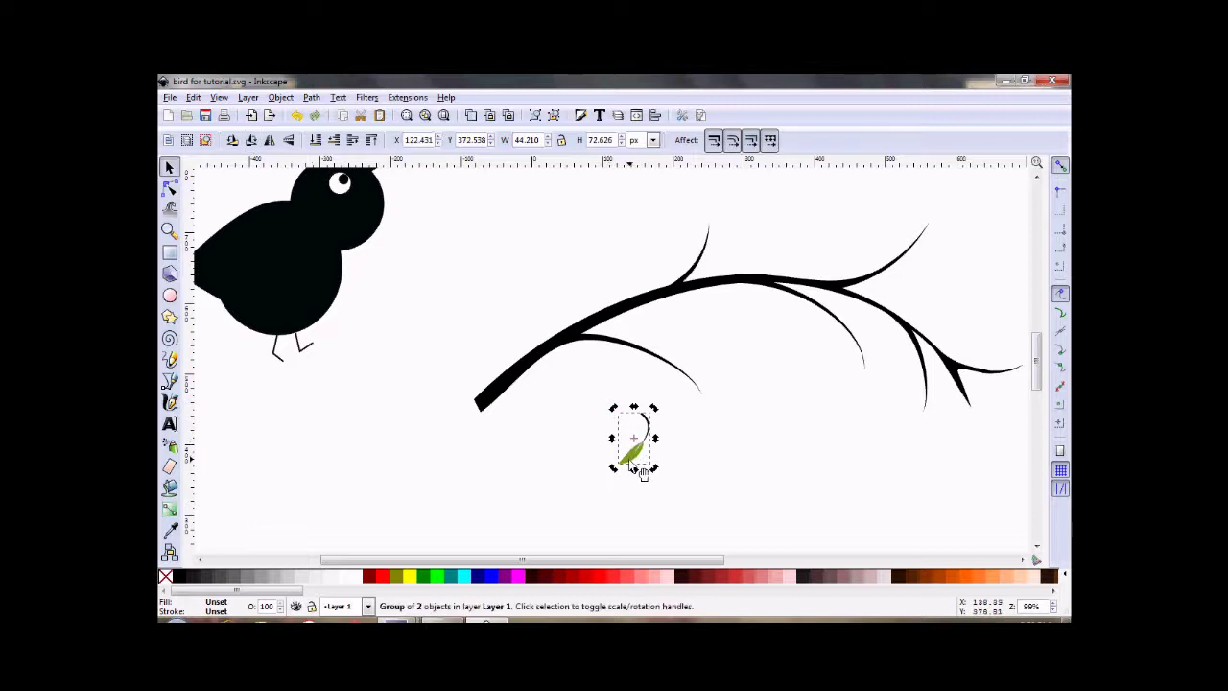
left_click_drag(643, 474, 667, 422)
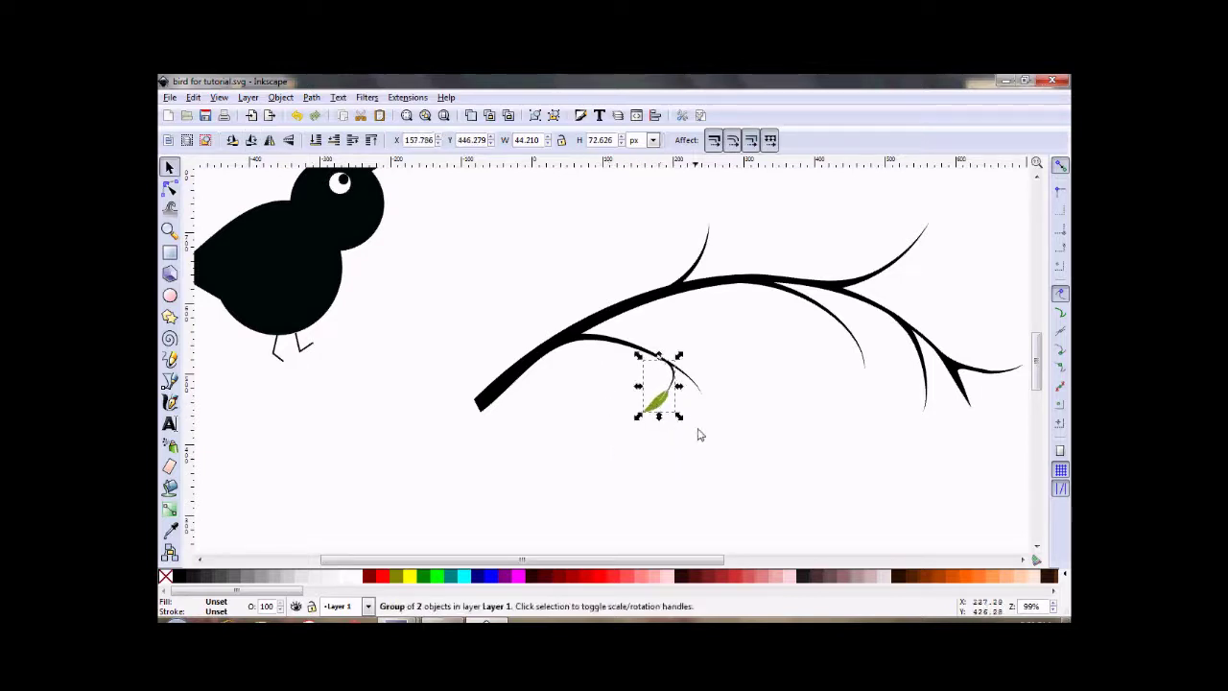
Duplicate the leaf sprig and move the copy to the right of the original
left_click(700, 435)
left_click(661, 403)
right_click(660, 407)
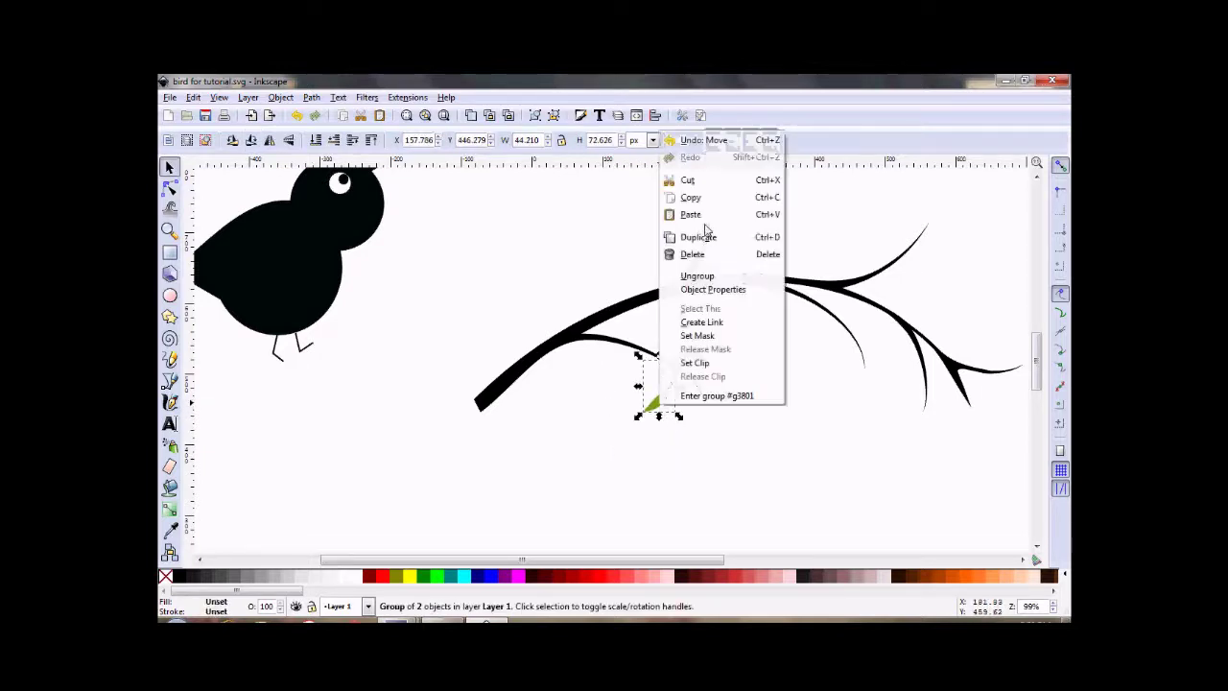
left_click(699, 236)
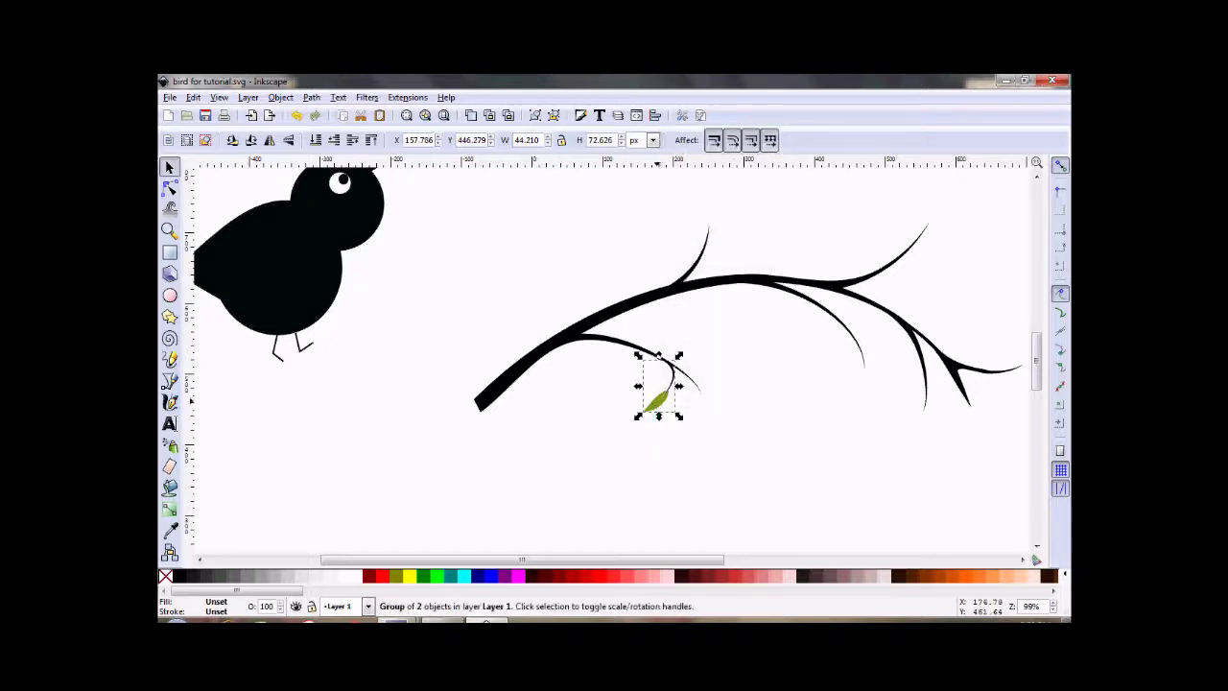
left_click_drag(671, 413, 765, 423)
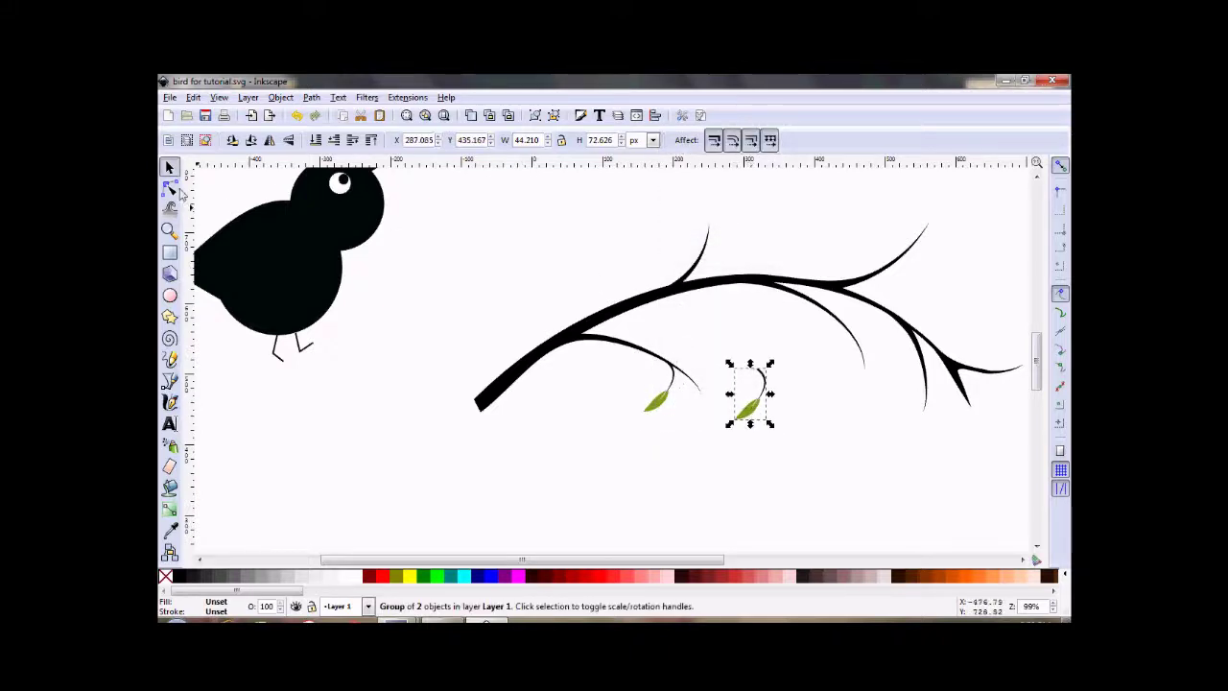
Bend the top of the copy's stem slightly right and hang it on the right branch
left_click(169, 189)
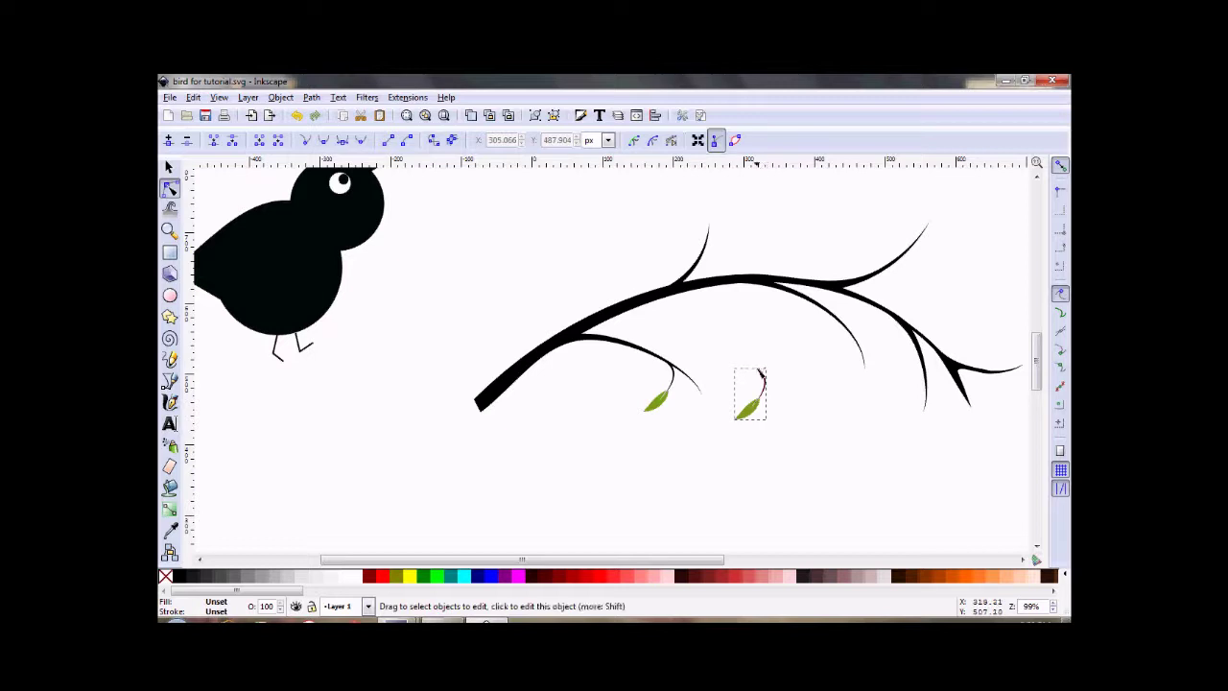
left_click_drag(754, 370, 773, 381)
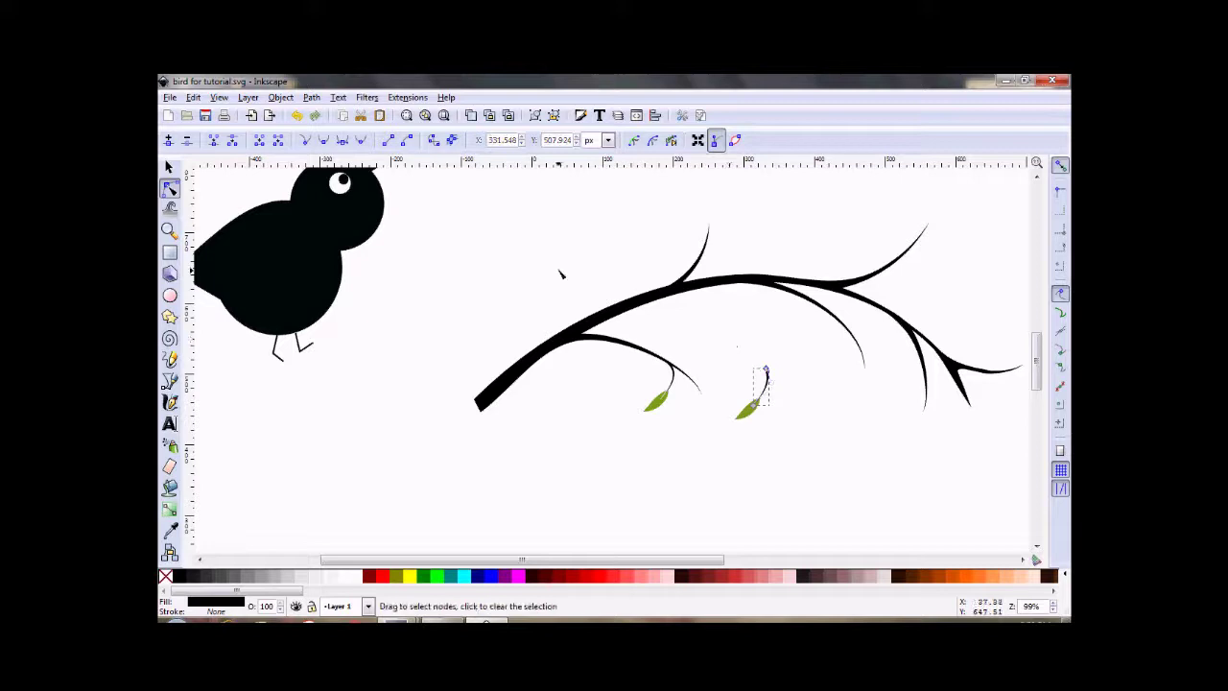
left_click(170, 168)
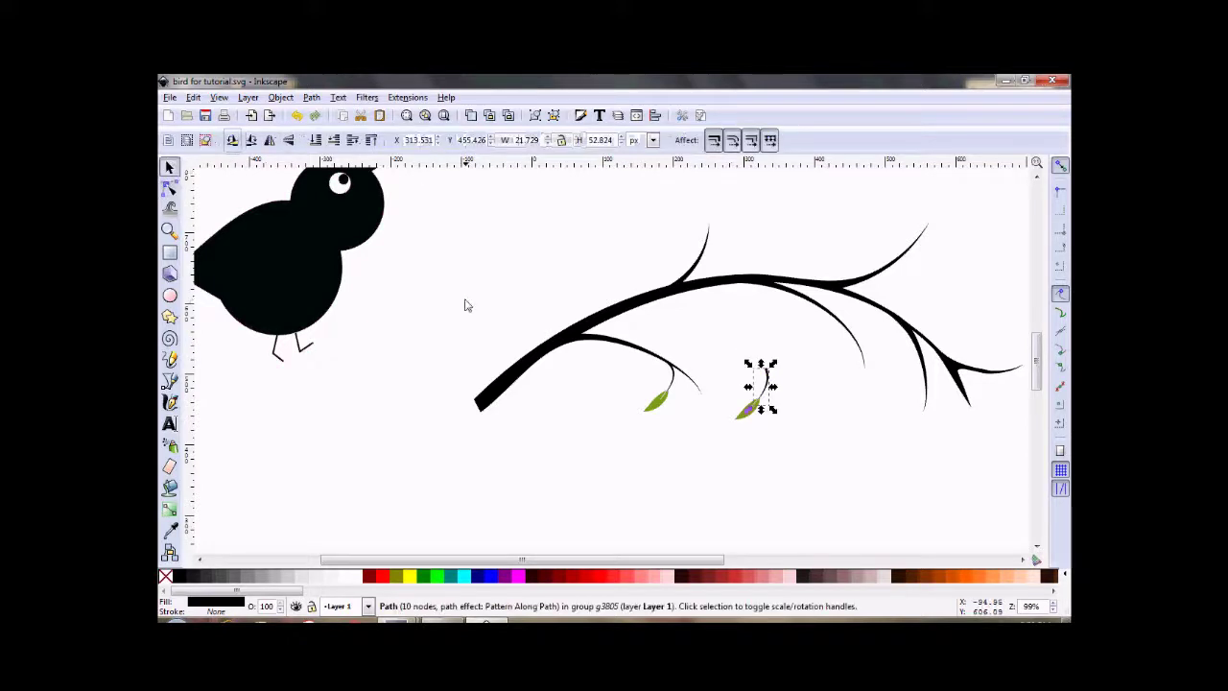
left_click(787, 467)
left_click_drag(751, 412, 824, 365)
left_click(836, 388)
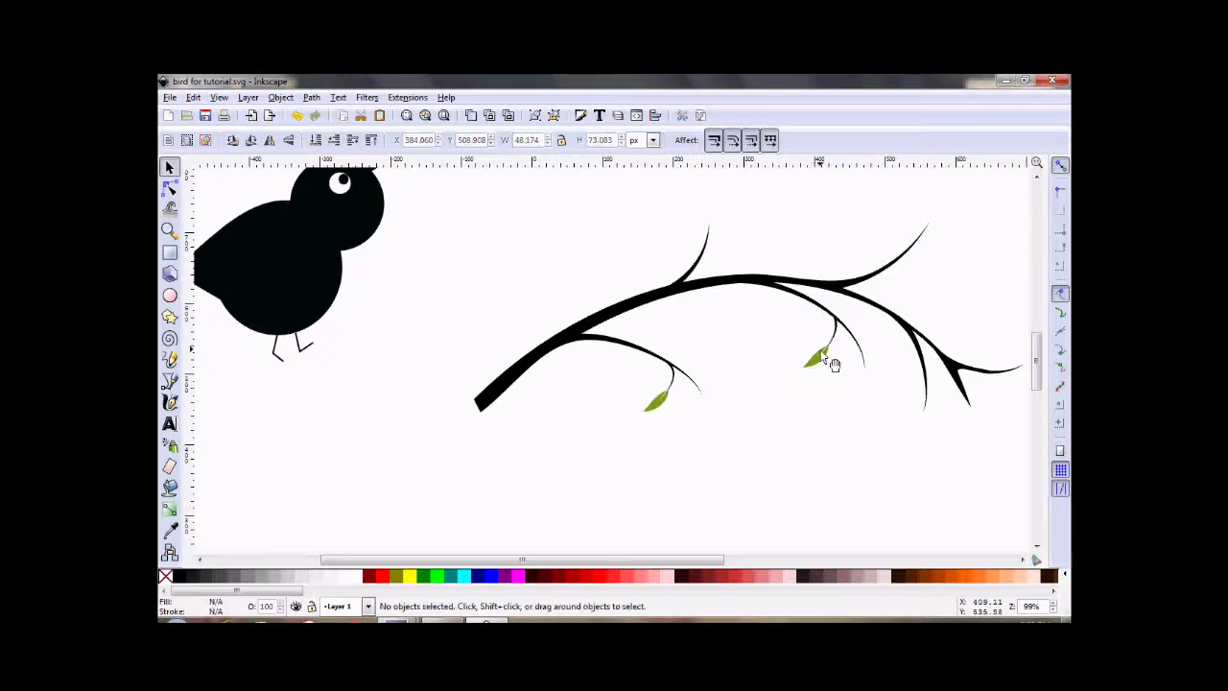
Duplicate the placed sprig, move it below the branch, flip it vertically, rotate and squash it slightly
left_click(827, 358)
right_click(822, 357)
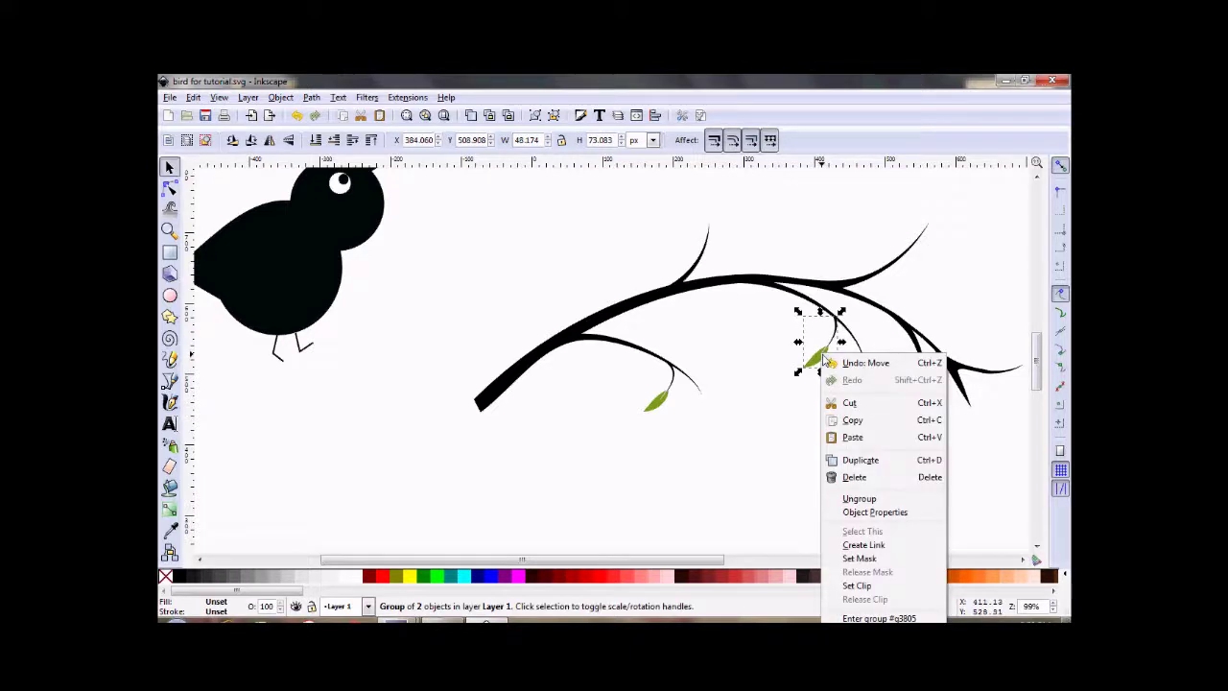
left_click(871, 462)
left_click_drag(815, 357, 781, 440)
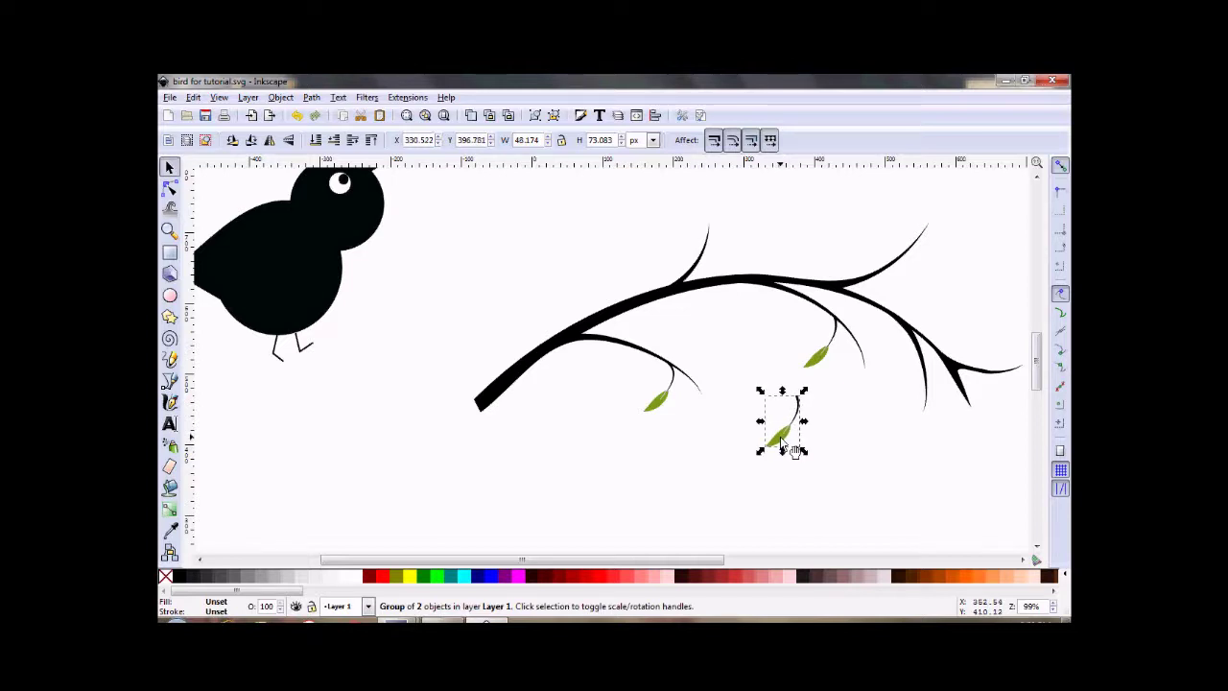
key("v")
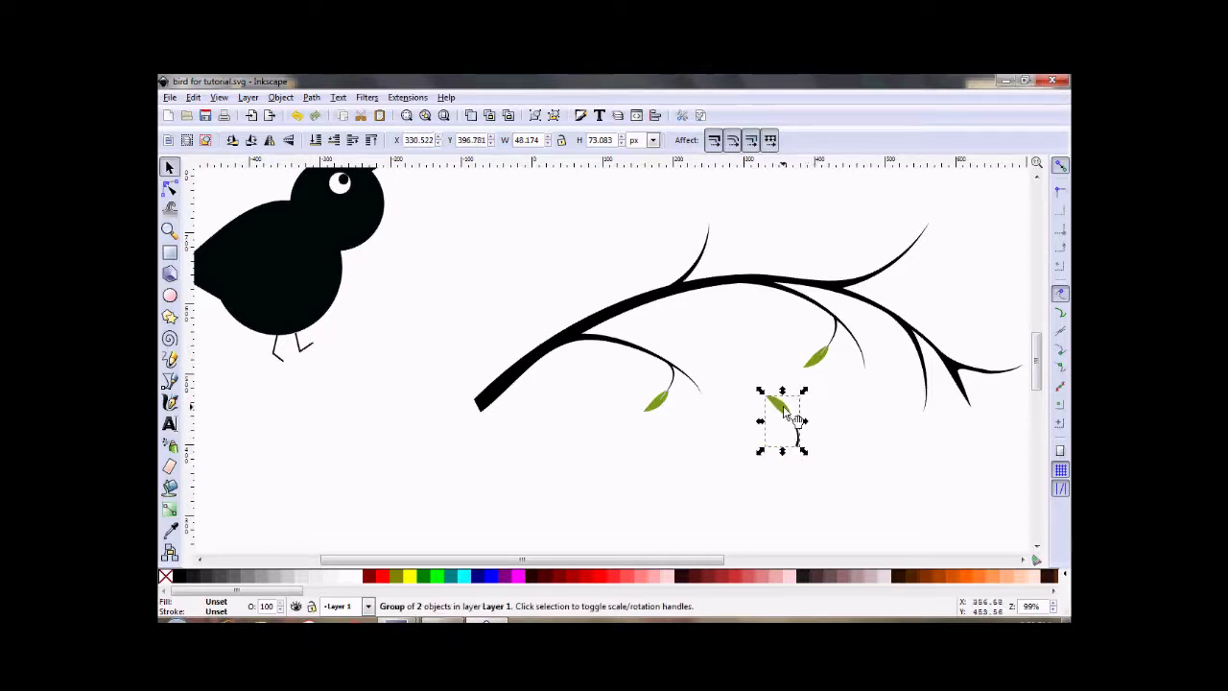
left_click(790, 437)
left_click_drag(805, 451, 796, 452)
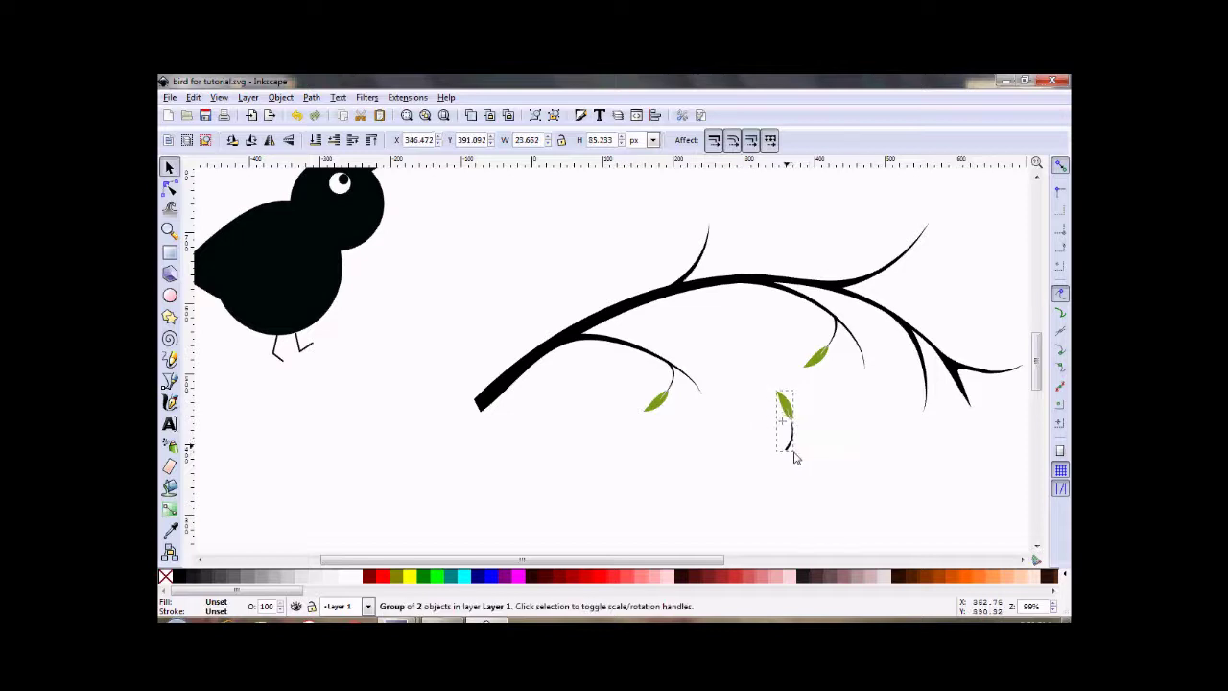
left_click(794, 420)
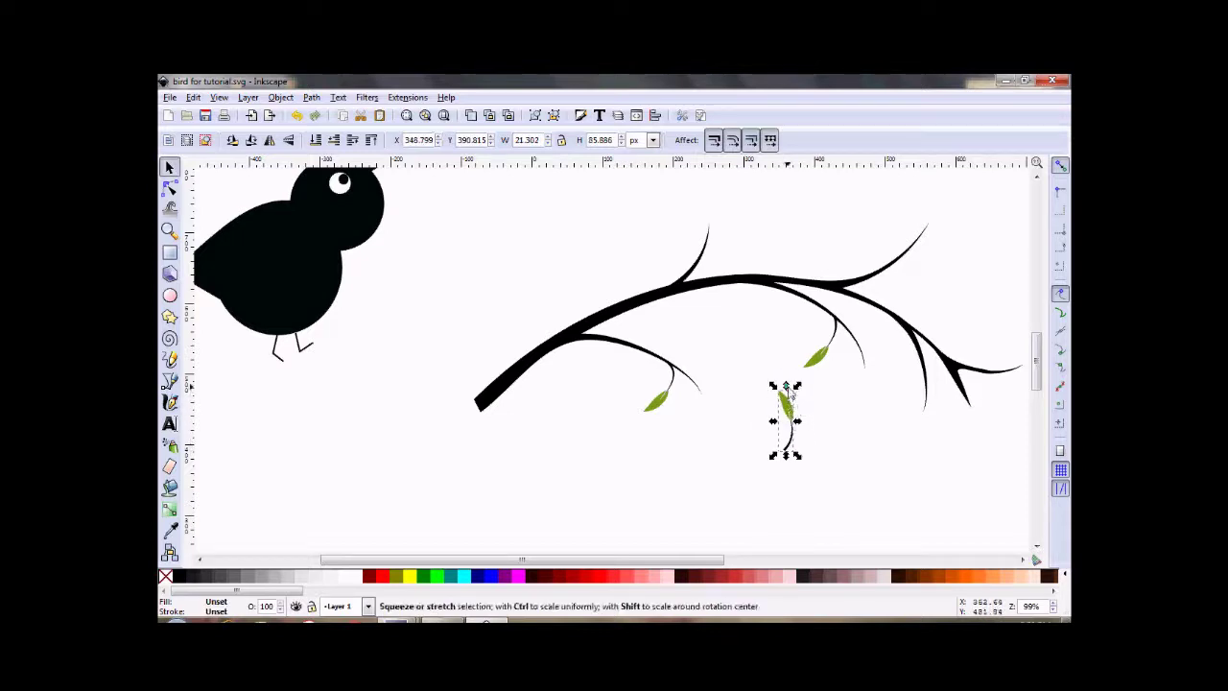
left_click_drag(784, 386, 789, 404)
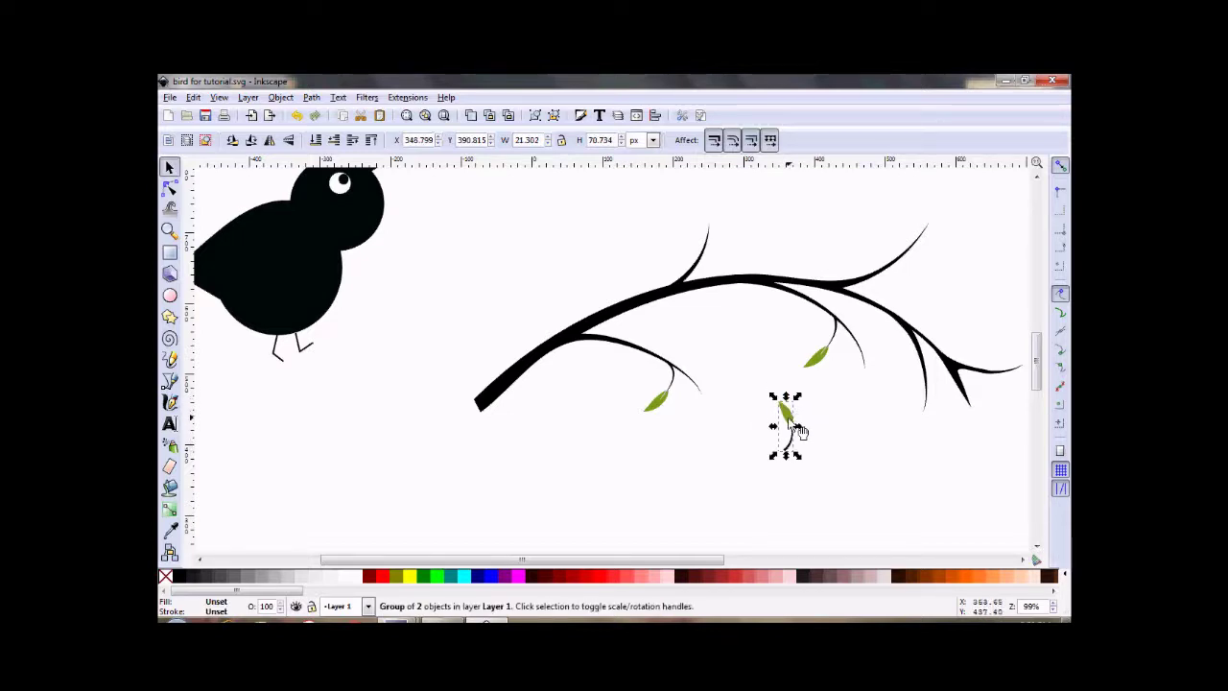
Duplicate that copy, turn it about half a turn, and place it on the right branch tip
right_click(794, 425)
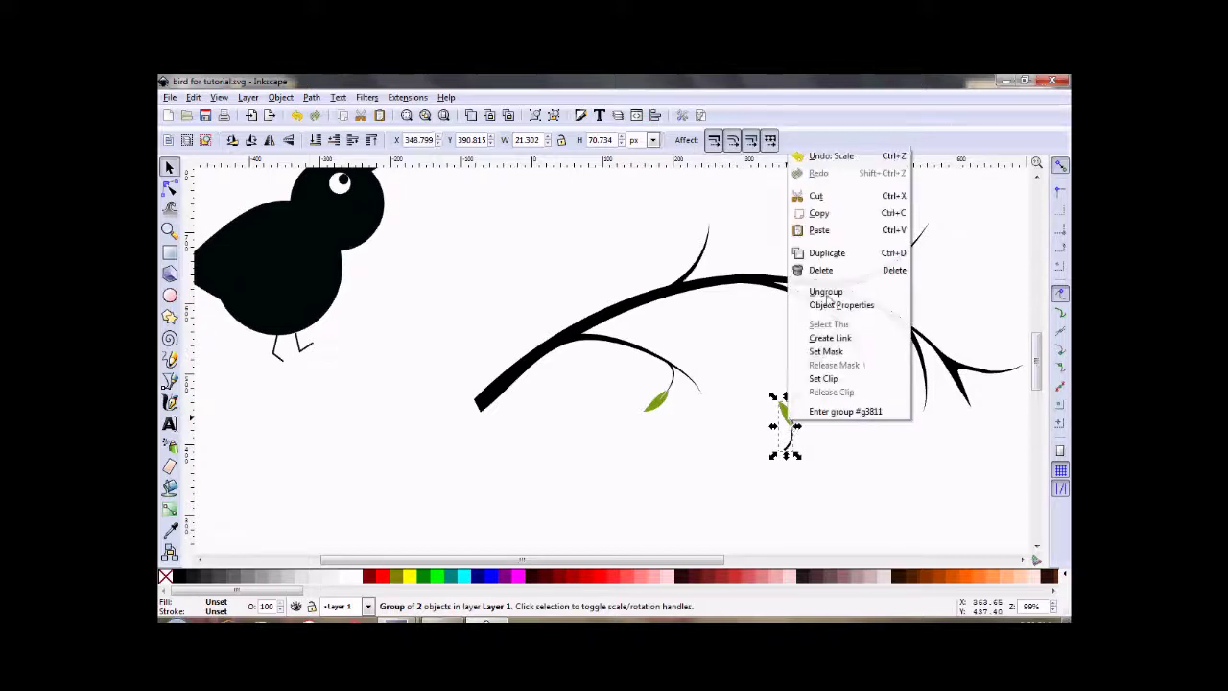
left_click(826, 253)
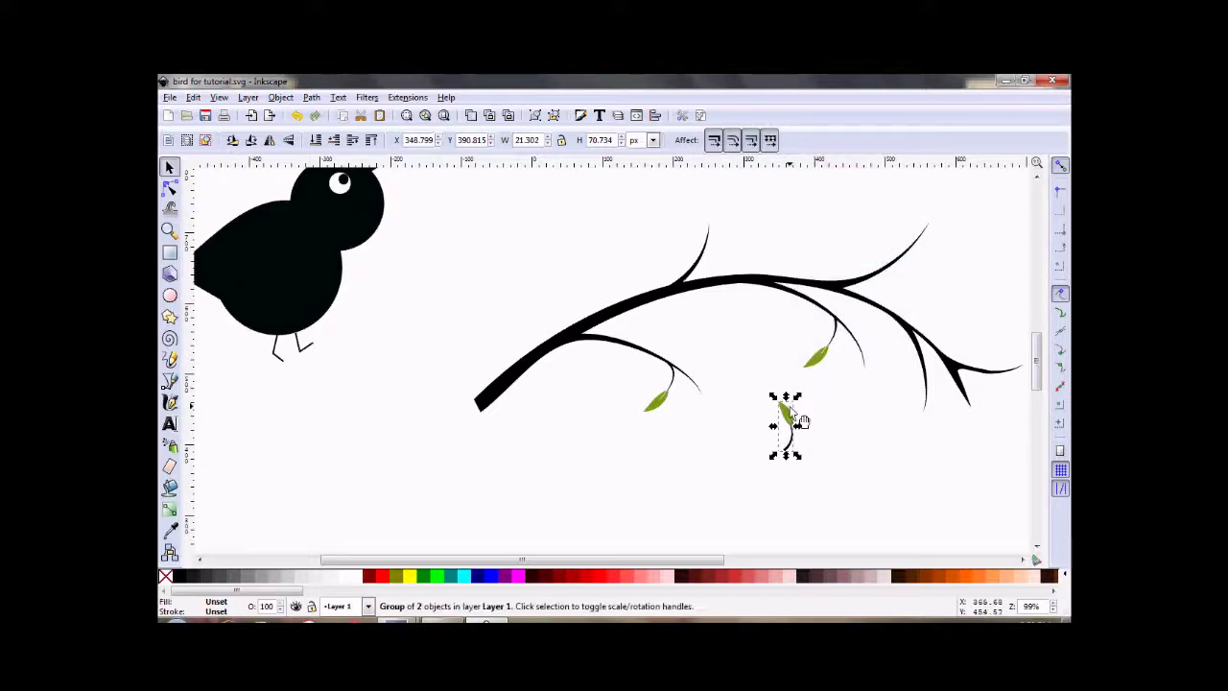
left_click_drag(799, 425, 912, 420)
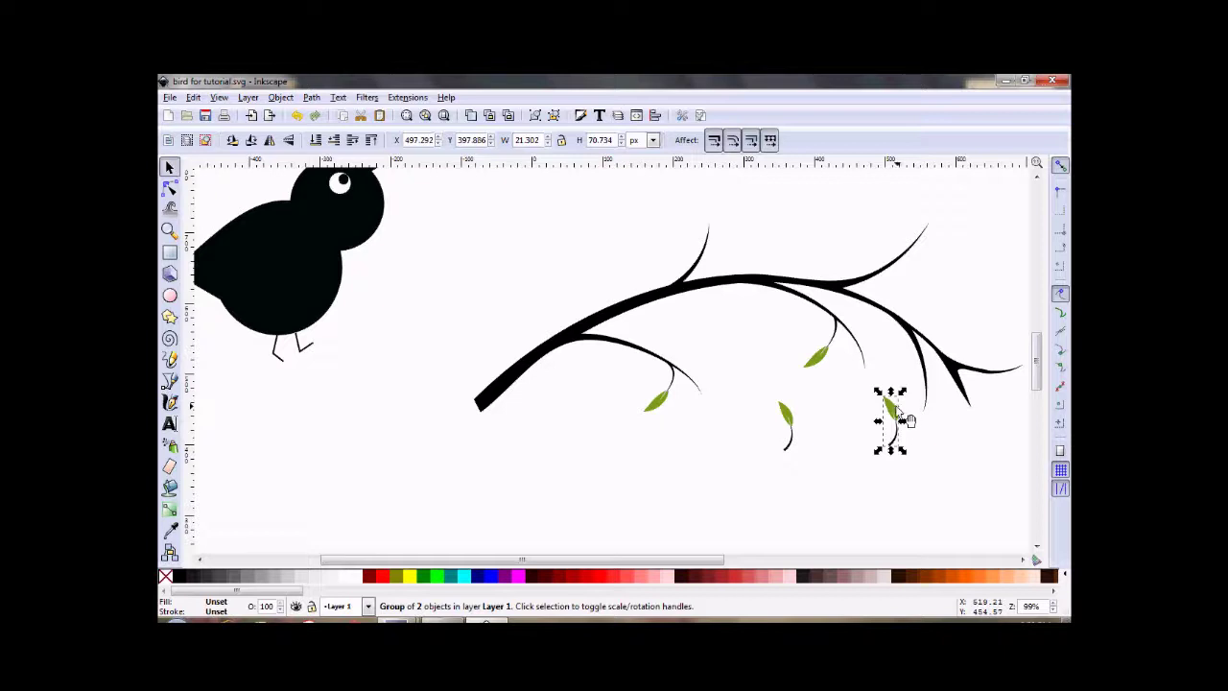
left_click(908, 420)
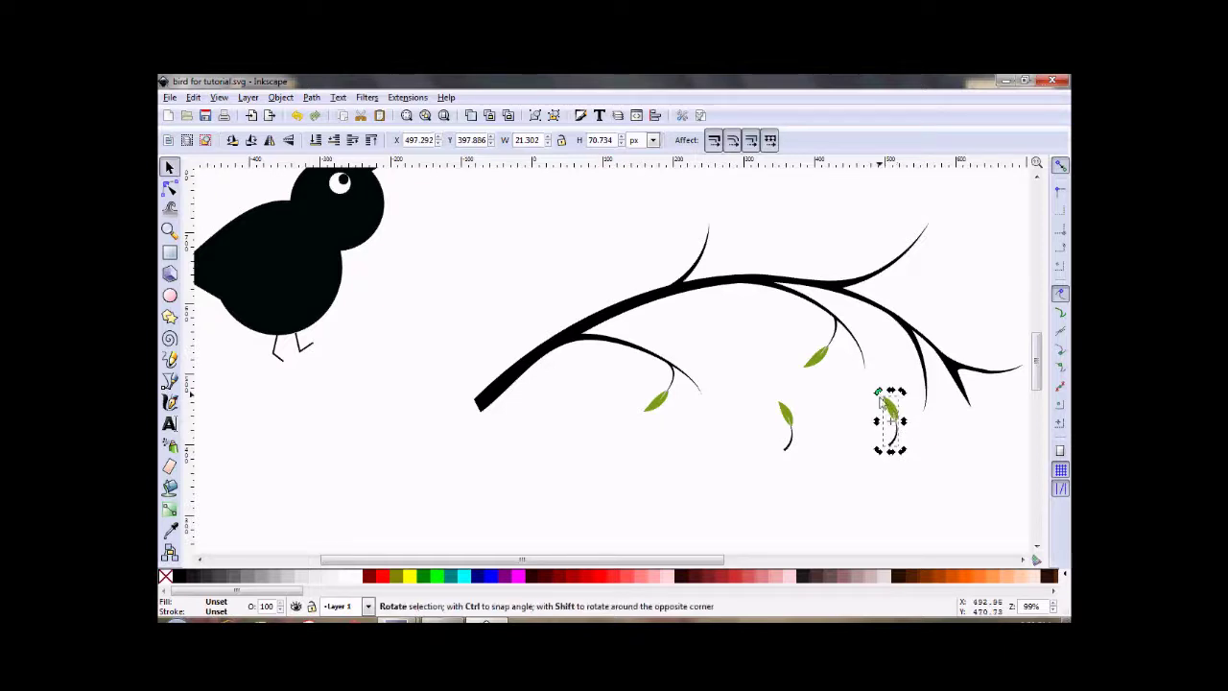
left_click_drag(878, 394, 892, 471)
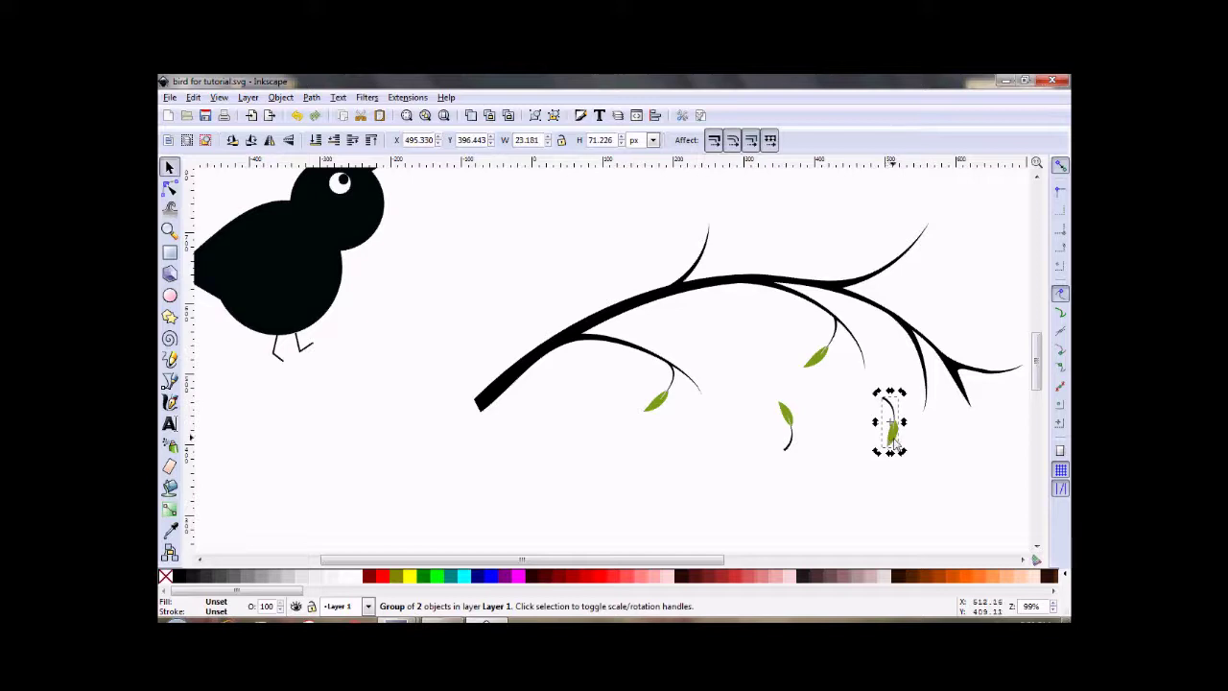
left_click_drag(895, 446, 916, 404)
left_click(916, 419)
left_click(916, 413)
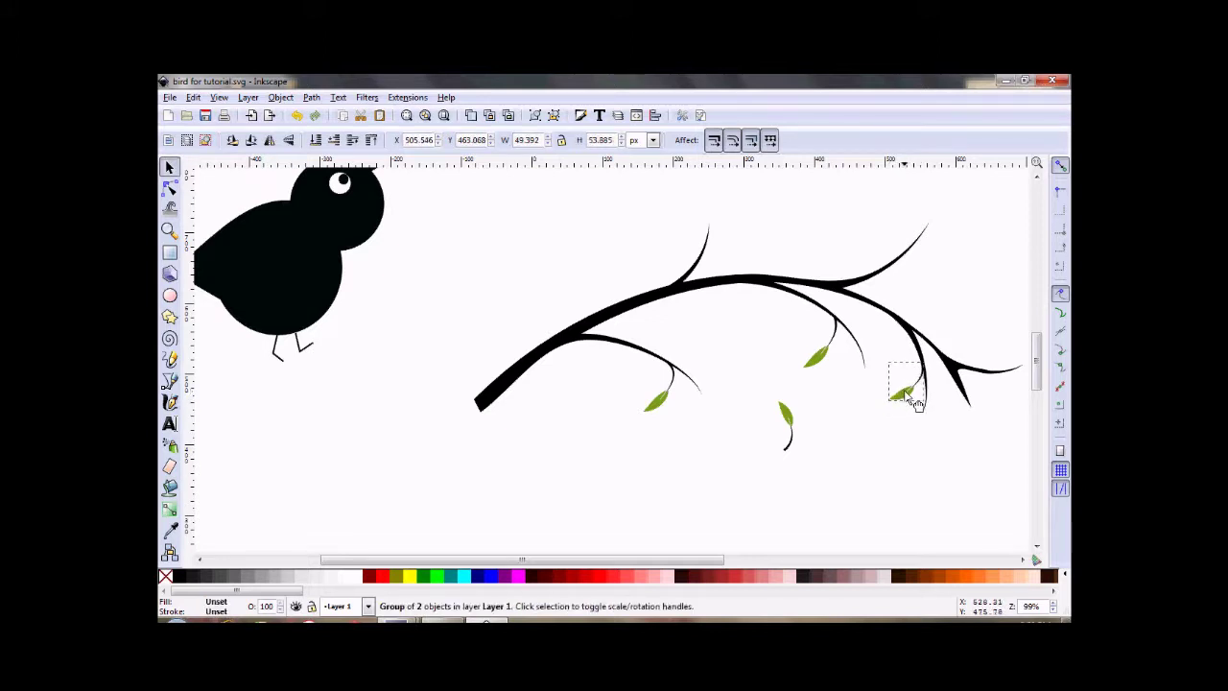
left_click(904, 397)
left_click(932, 463)
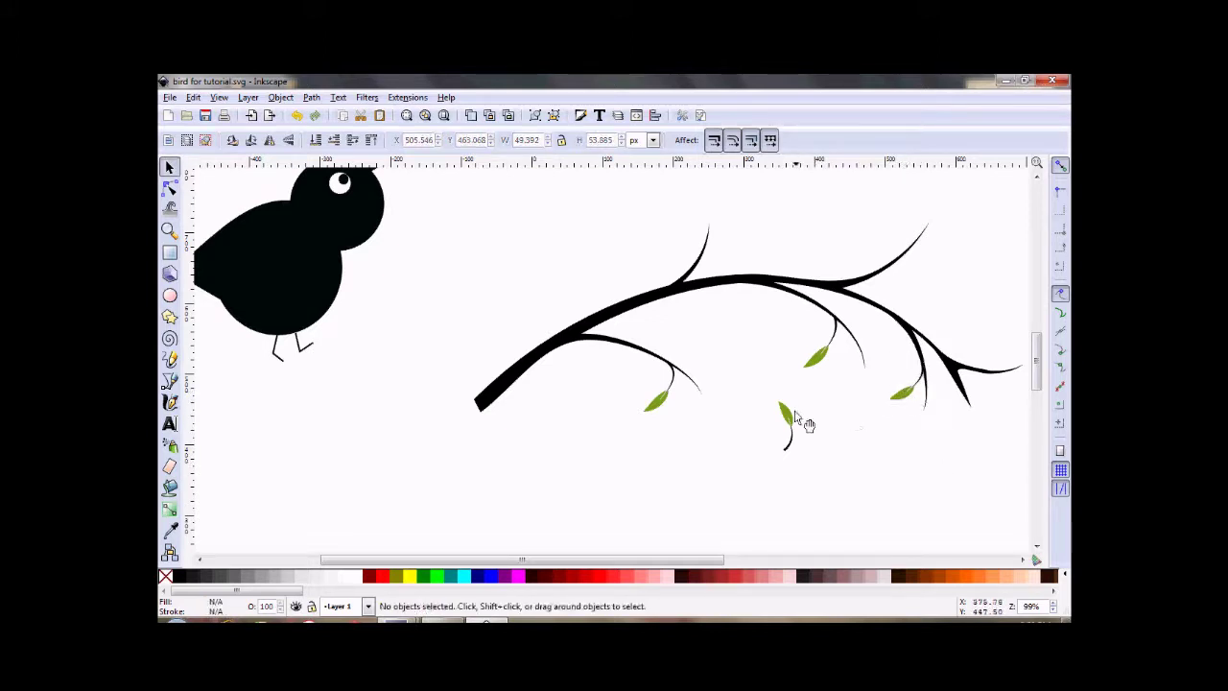
left_click_drag(794, 412, 974, 321)
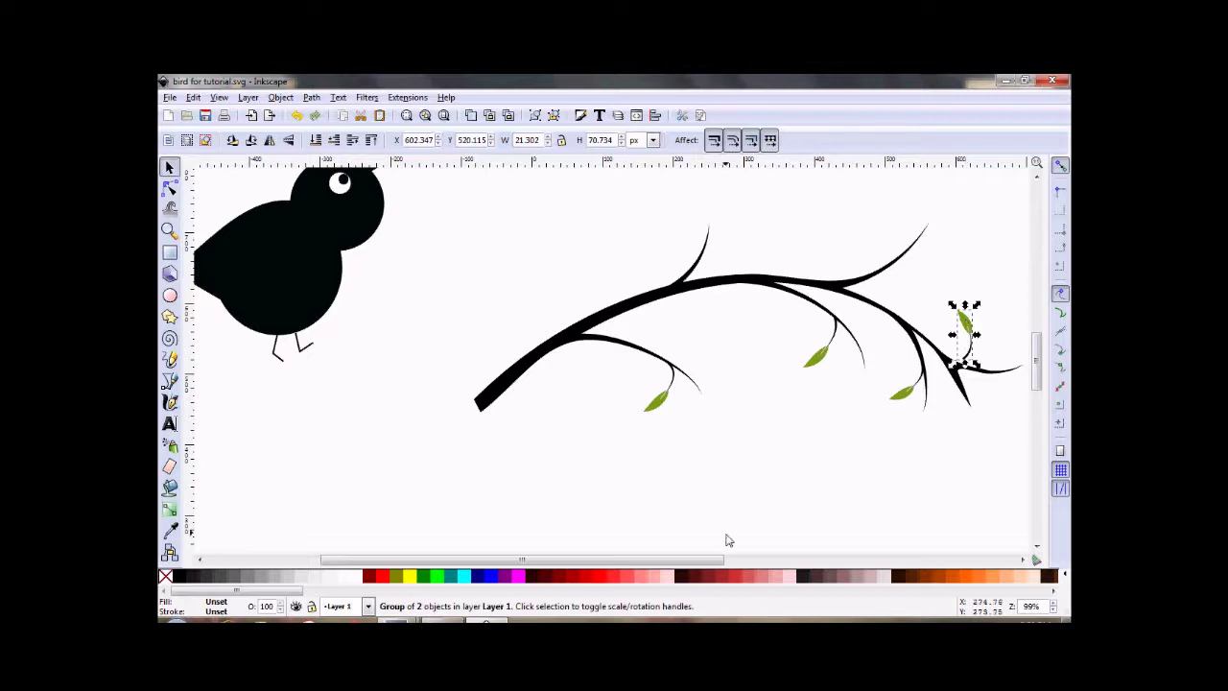
Rotate the tip leaf to fit the twig and settle it slightly up and left
scroll(634, 562, "right", 4)
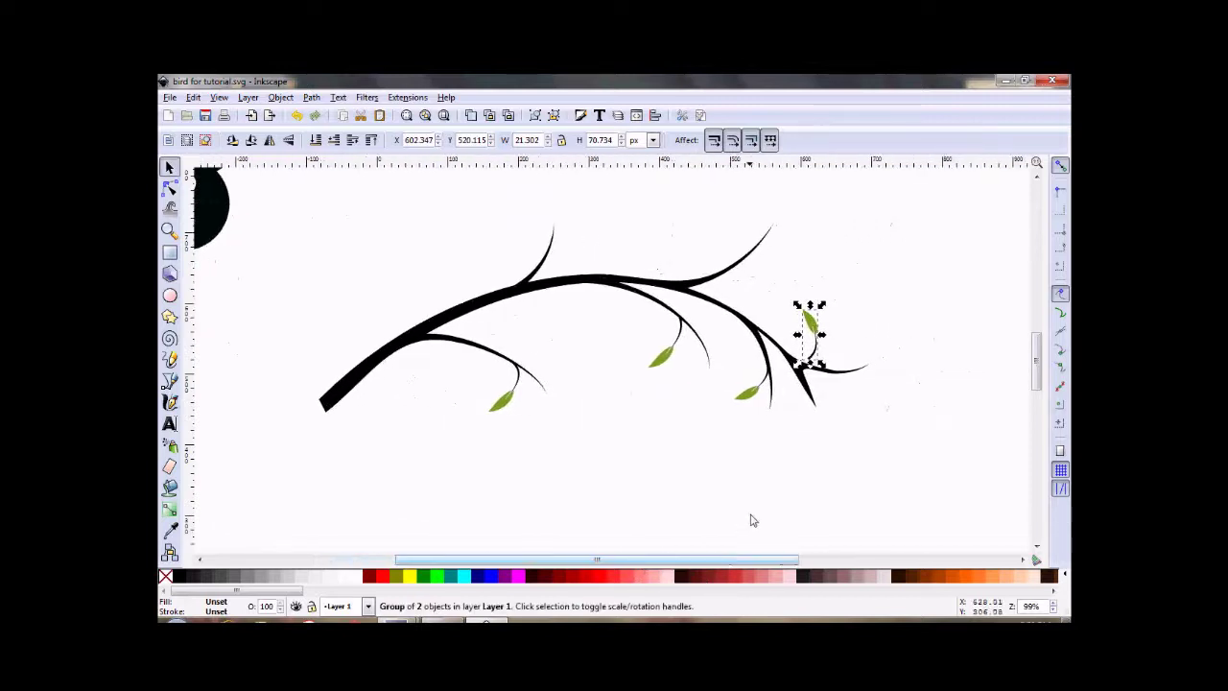
left_click(809, 350)
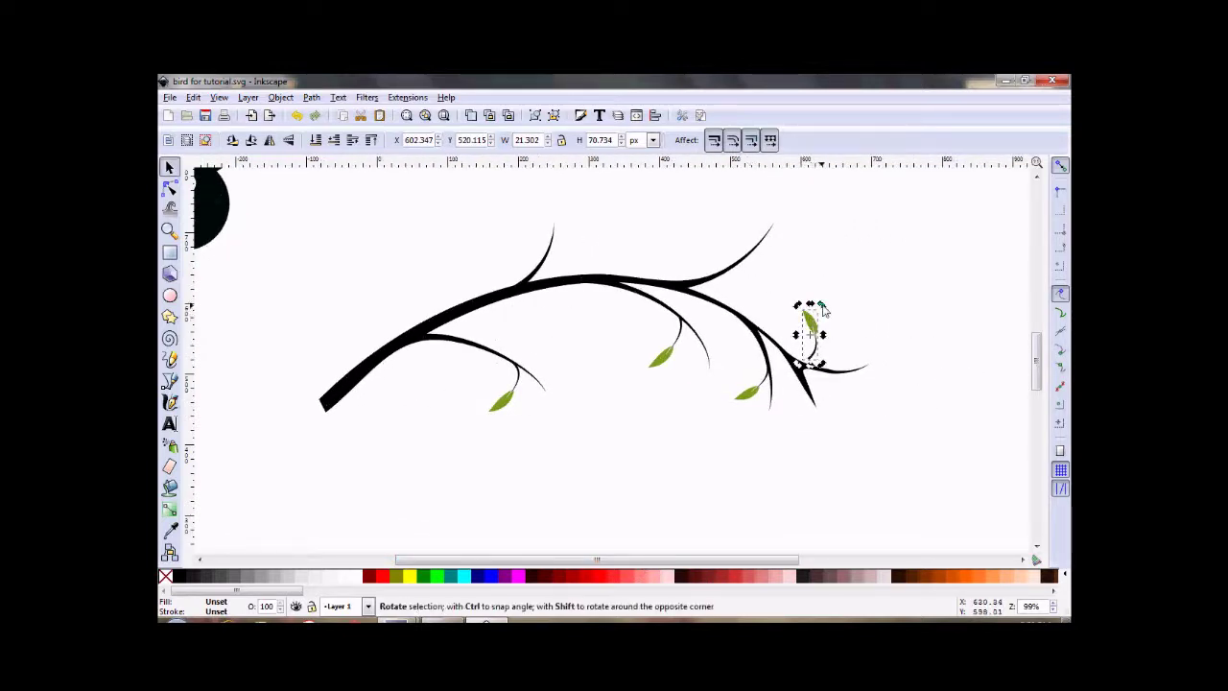
left_click_drag(822, 305, 858, 365)
left_click(932, 323)
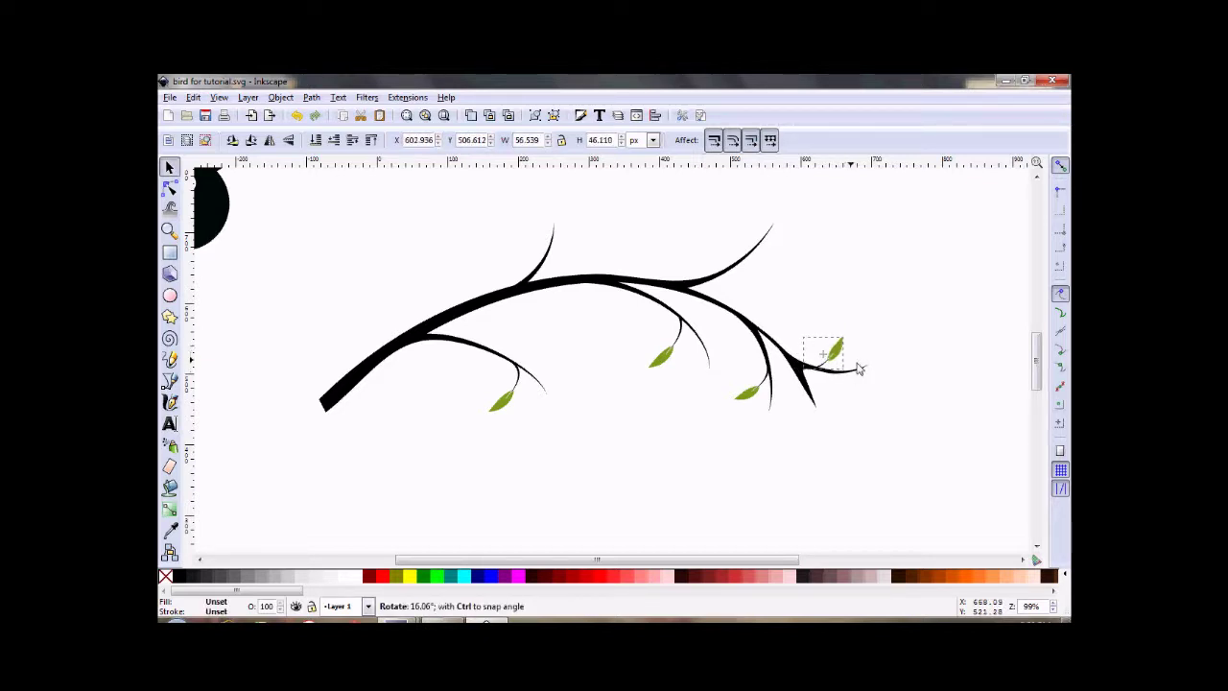
left_click(902, 360)
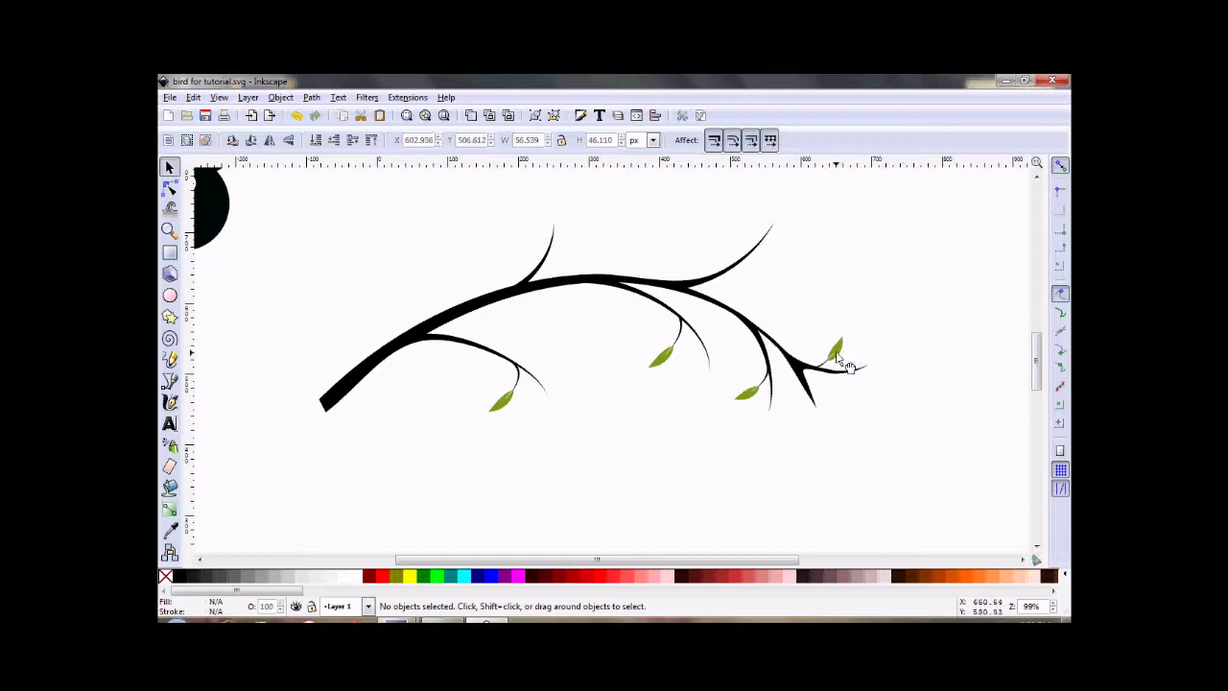
left_click_drag(837, 354, 827, 349)
left_click(873, 335)
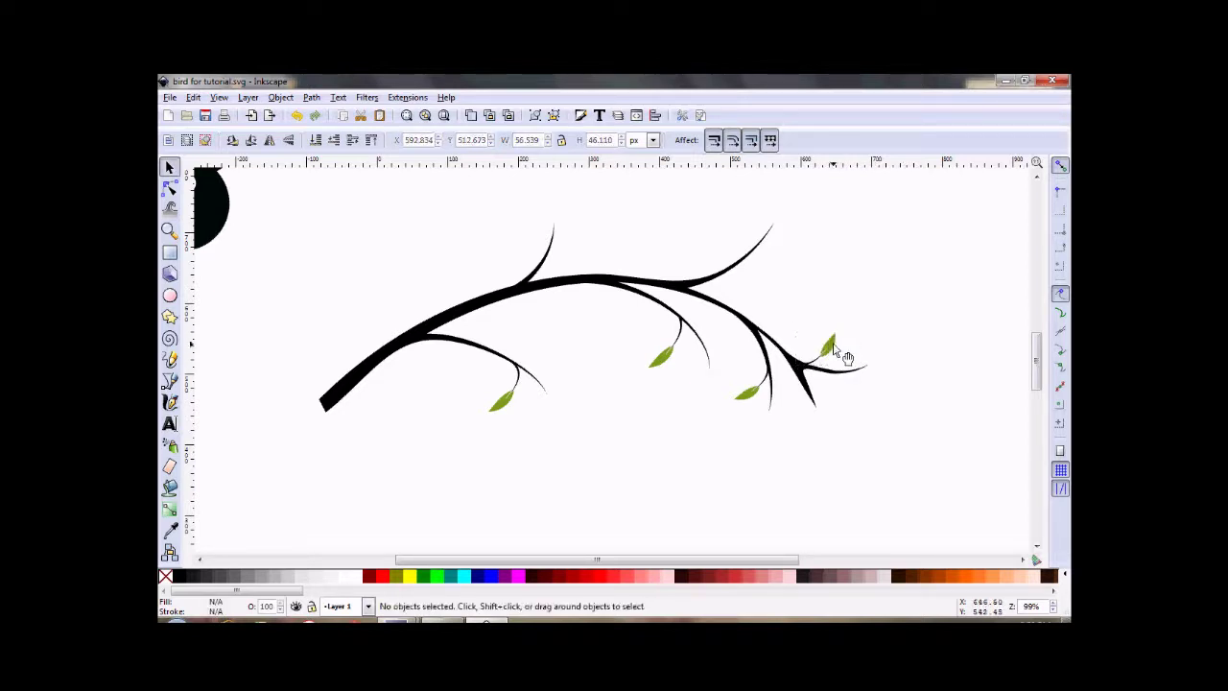
Duplicate the leaf and place the copy at the far-right branch tip
left_click(835, 350)
right_click(834, 347)
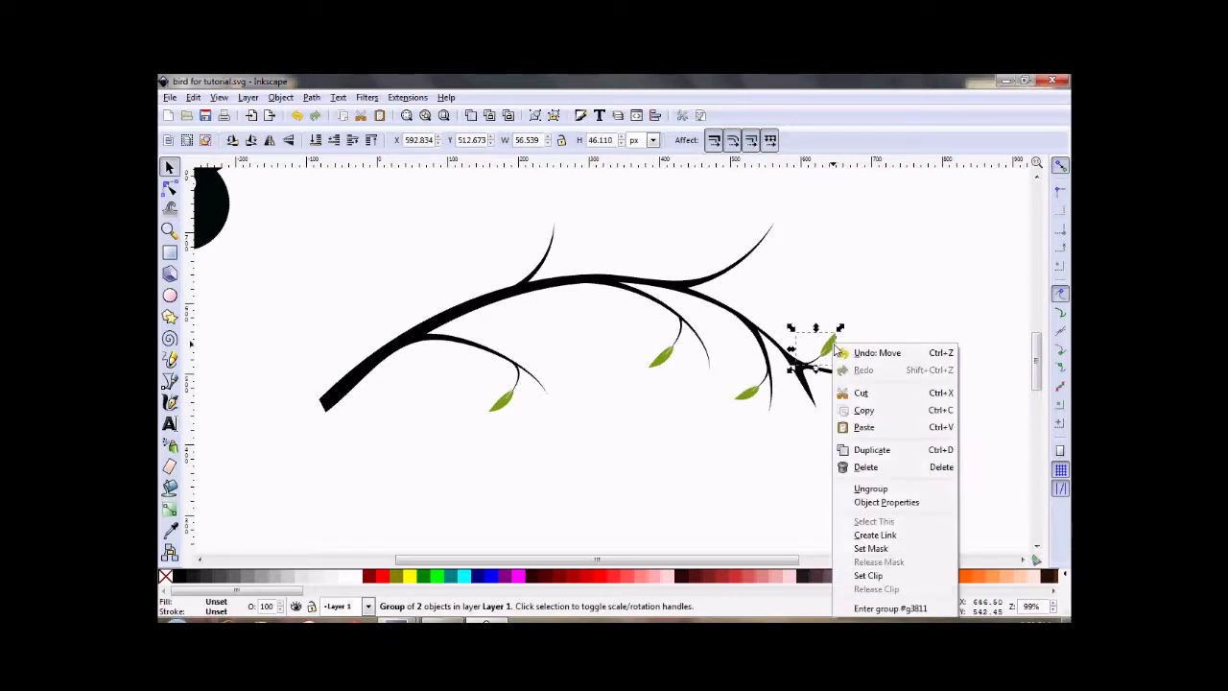
left_click(884, 455)
left_click_drag(827, 348, 905, 358)
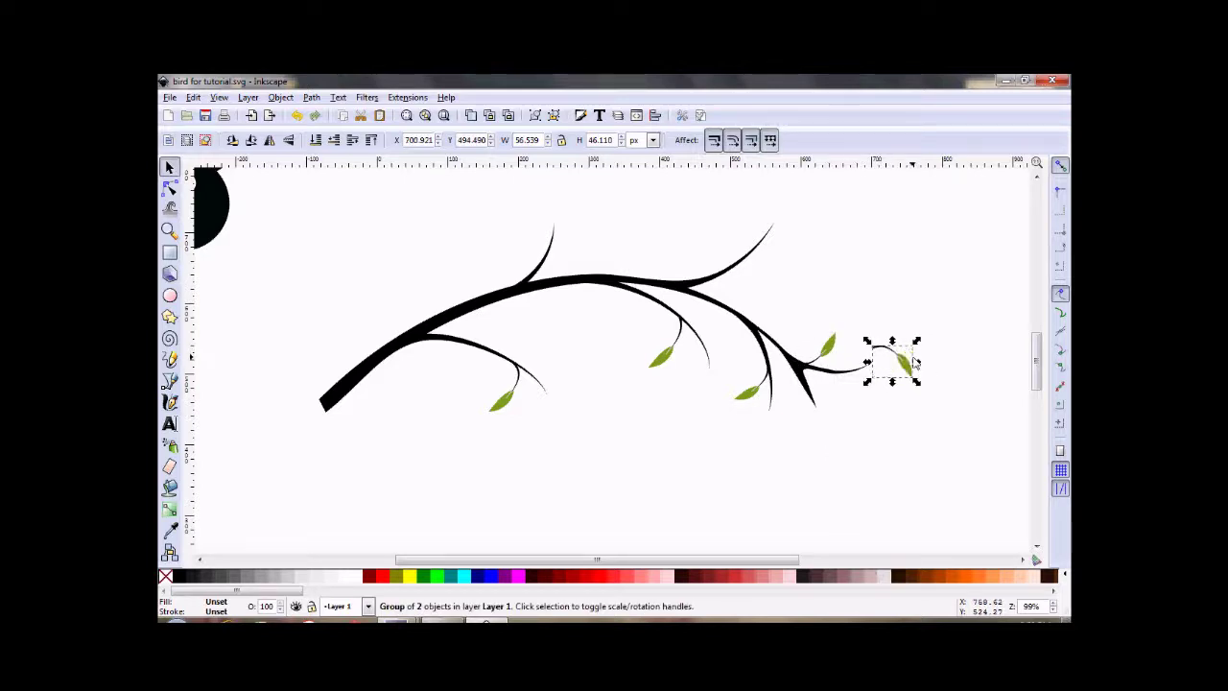
left_click_drag(919, 383, 889, 415)
left_click(891, 406)
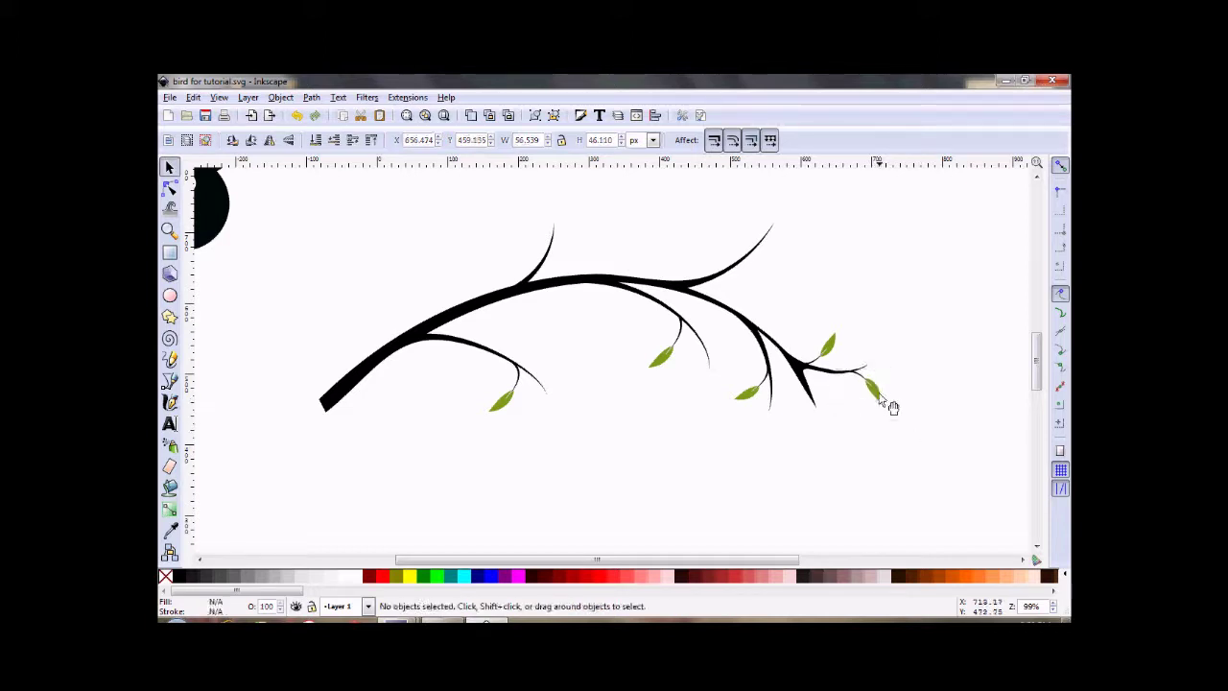
Duplicate another leaf, flip it vertically, and rotate it to hang beneath the right fork
left_click(886, 403)
right_click(877, 395)
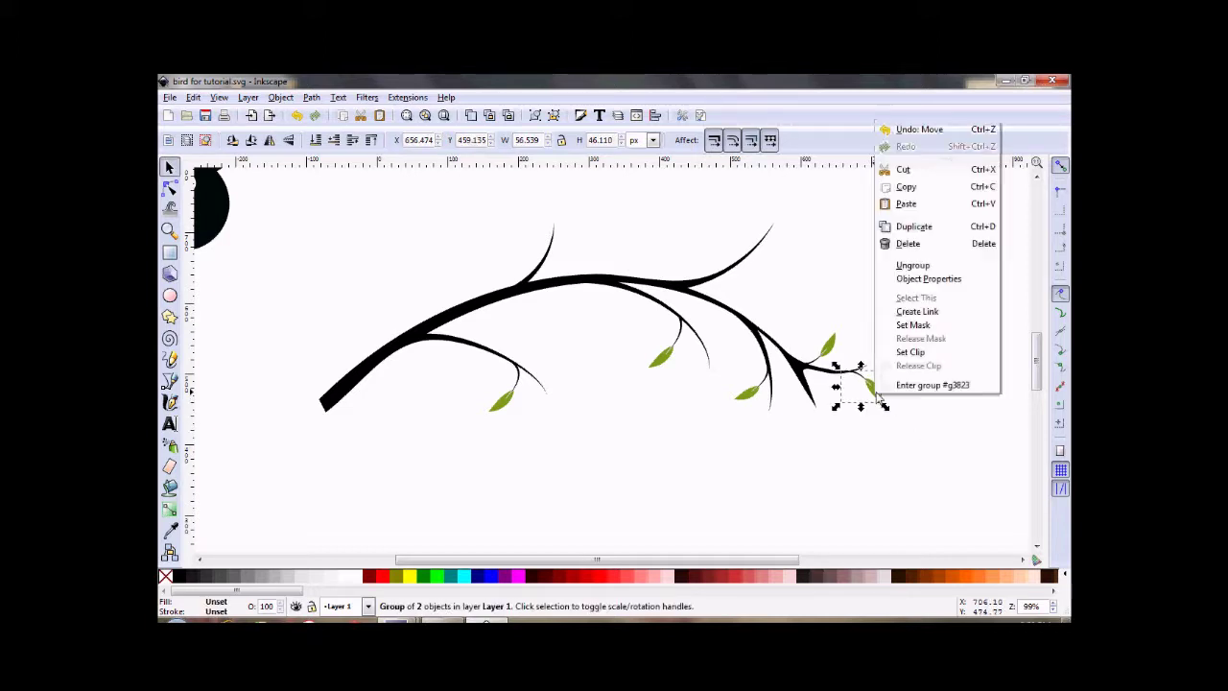
left_click(914, 227)
left_click_drag(880, 403, 848, 459)
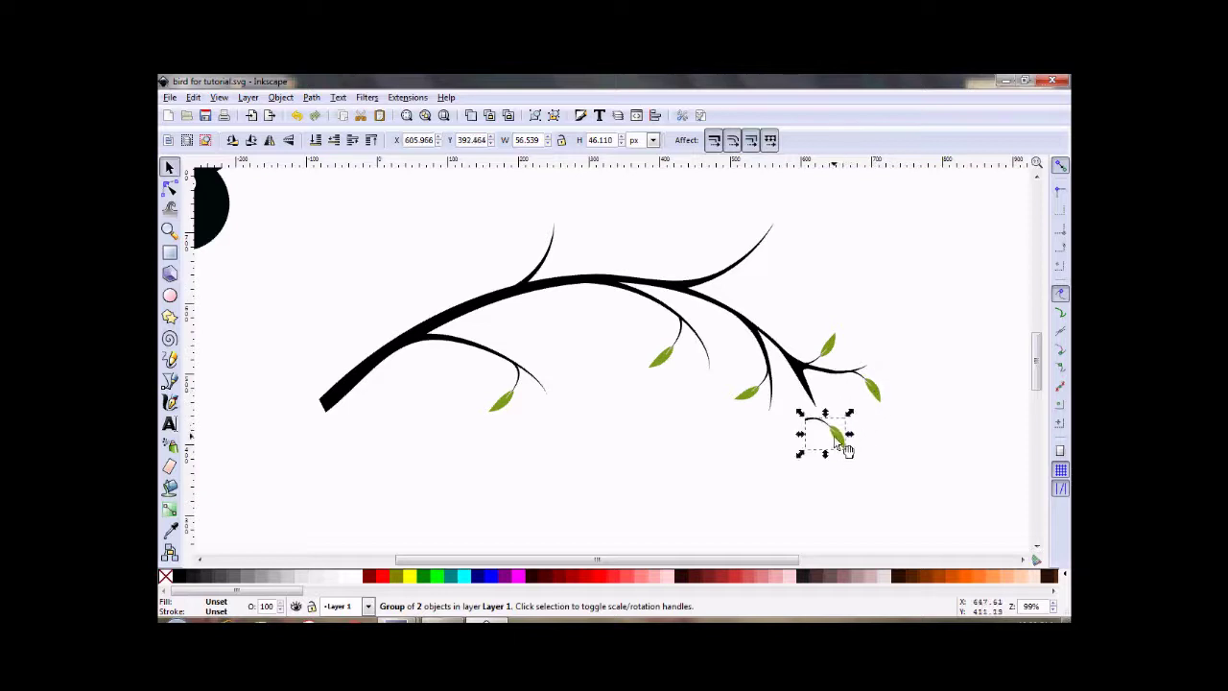
key("v")
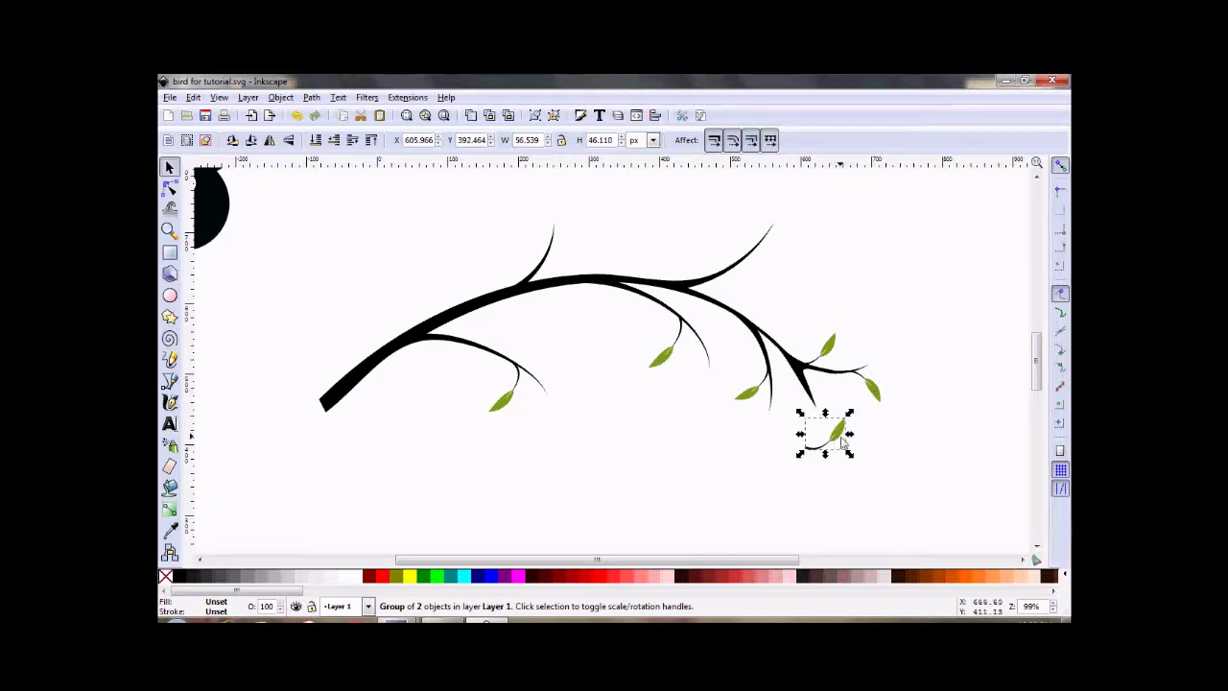
left_click(843, 441)
left_click_drag(852, 419, 800, 413)
left_click(849, 403)
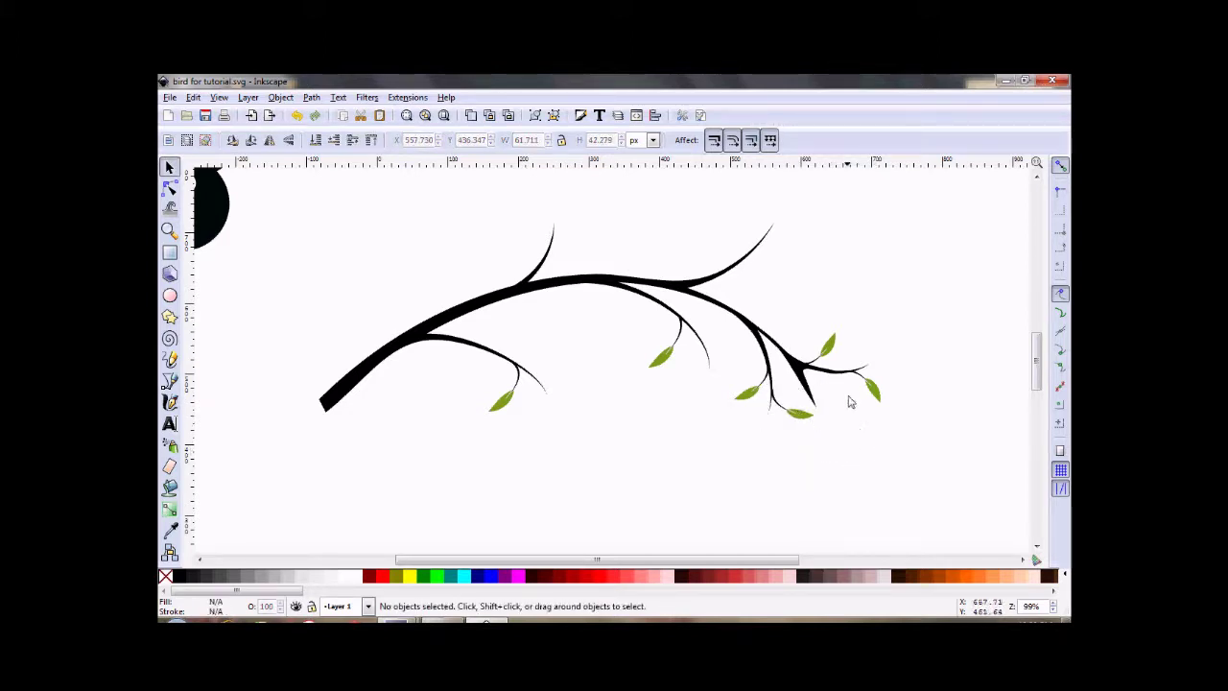
Duplicate a leaf and move the copy up to the upper-right twig tip
right_click(832, 346)
left_click(880, 454)
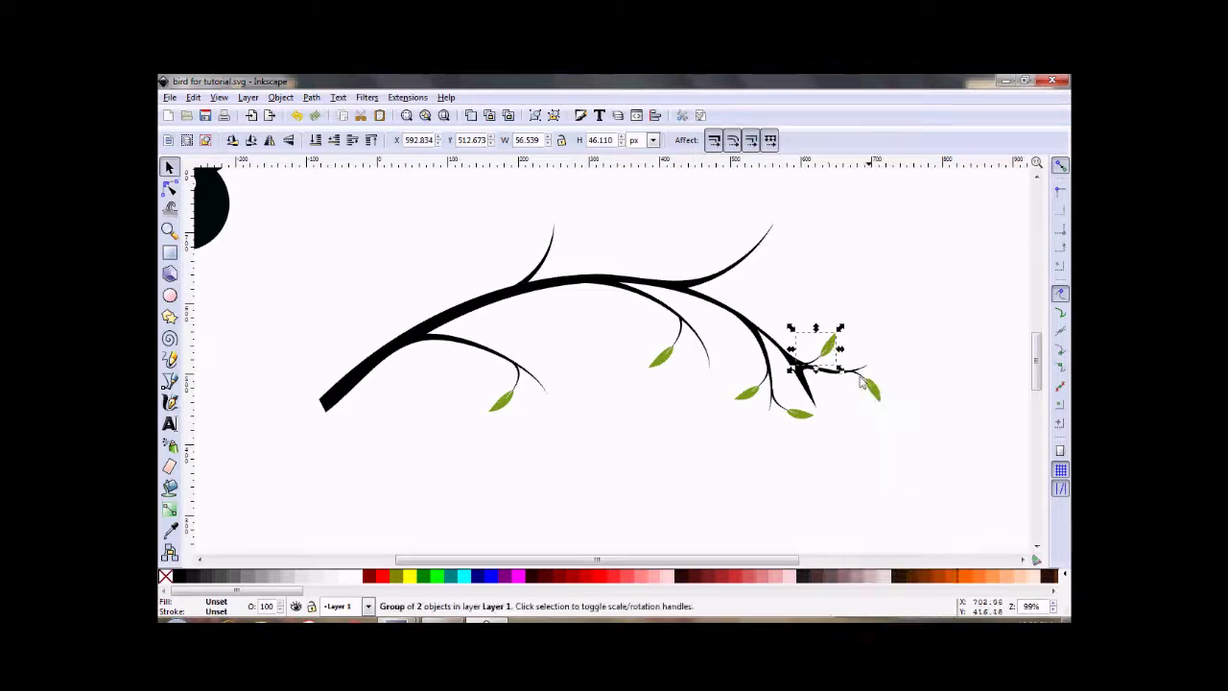
left_click_drag(835, 347, 756, 242)
left_click(741, 230)
Turn the upper-tip leaf upright and add rotated copies beside it, shrinking one slightly
left_click(752, 236)
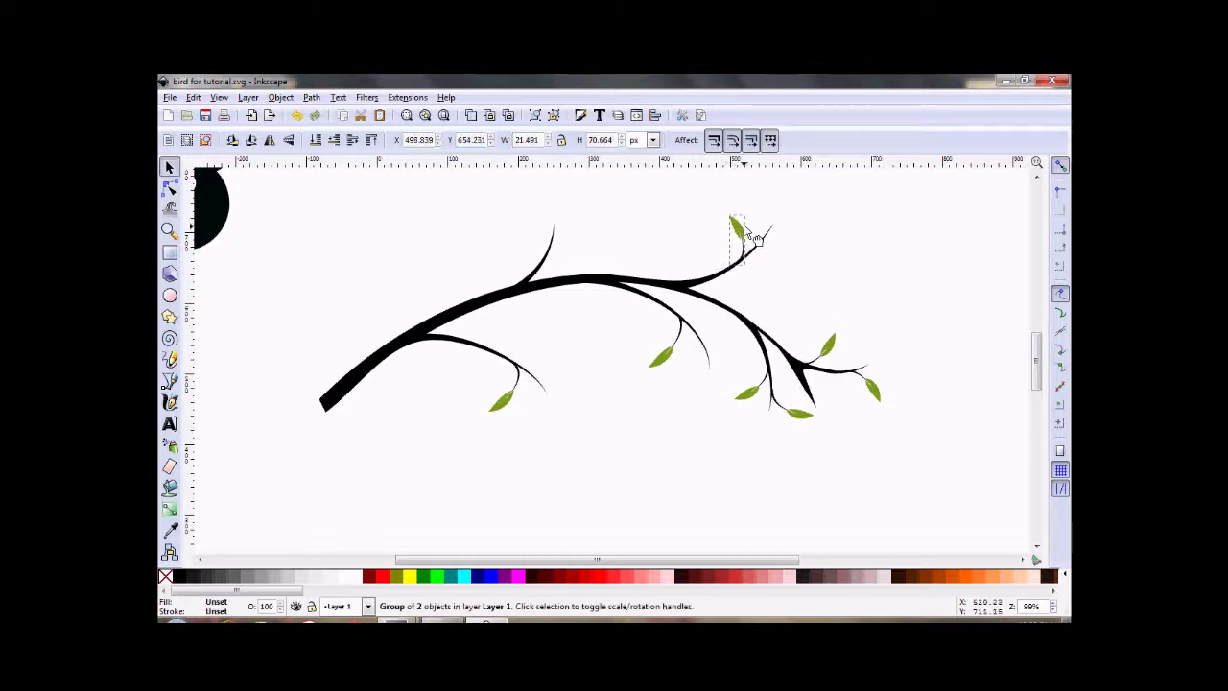
left_click(750, 229)
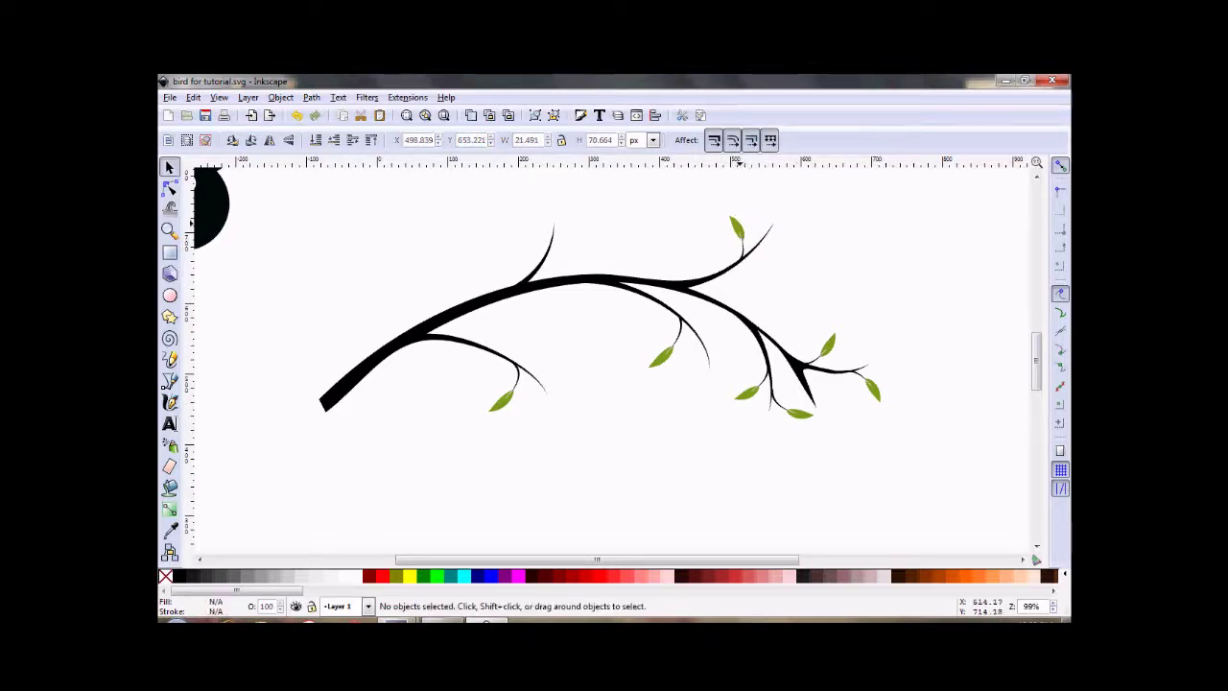
right_click(737, 221)
left_click(776, 329)
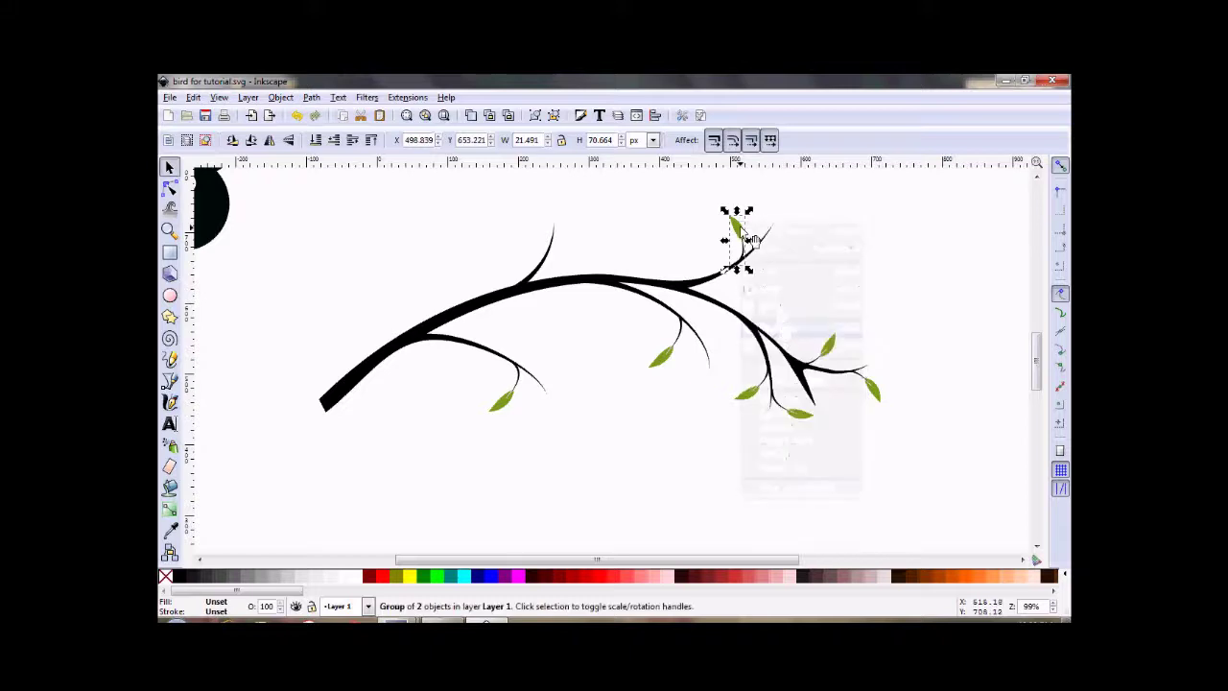
left_click_drag(751, 238, 821, 249)
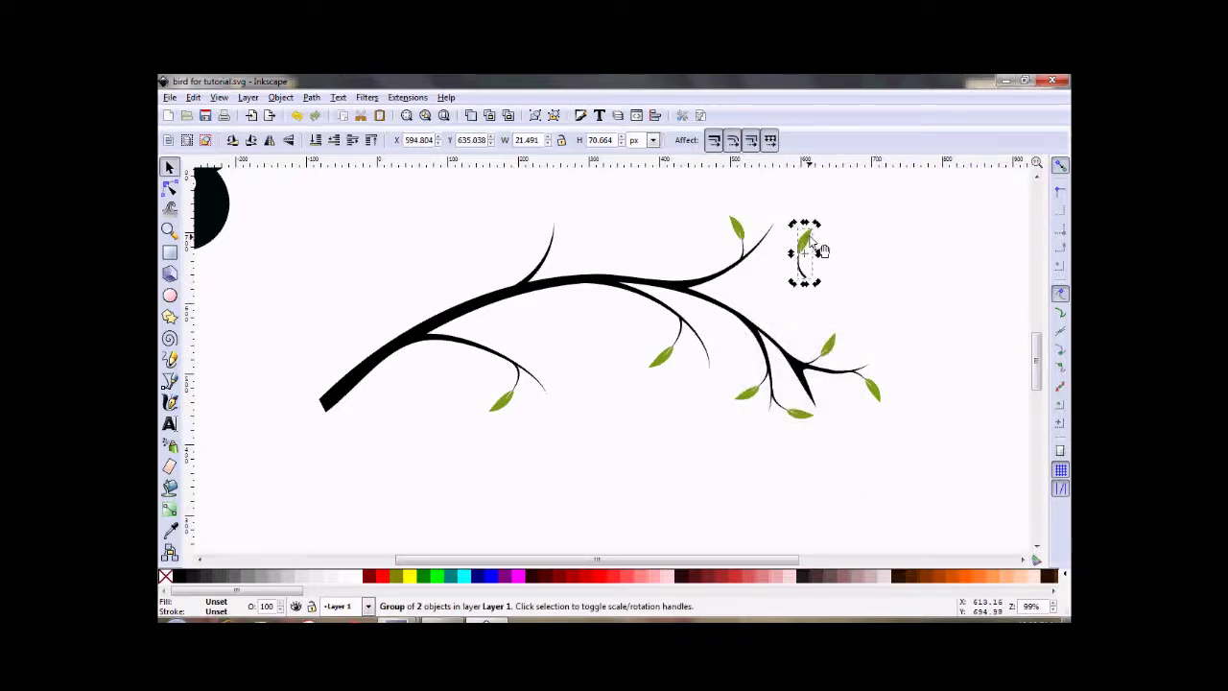
left_click(819, 250)
right_click(758, 280)
mouse_move(818, 283)
left_mouse_down()
mouse_move(758, 280)
mouse_move(804, 264)
left_mouse_up()
left_click(796, 384)
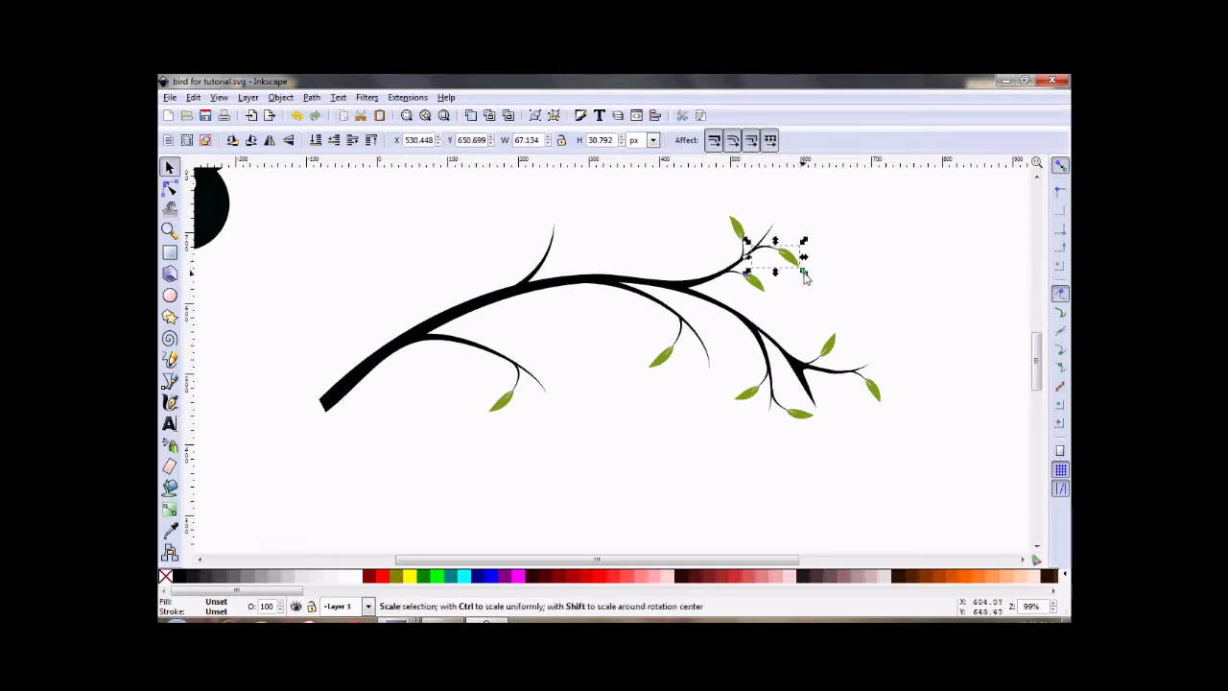
left_click_drag(804, 272, 797, 268)
left_click(833, 281)
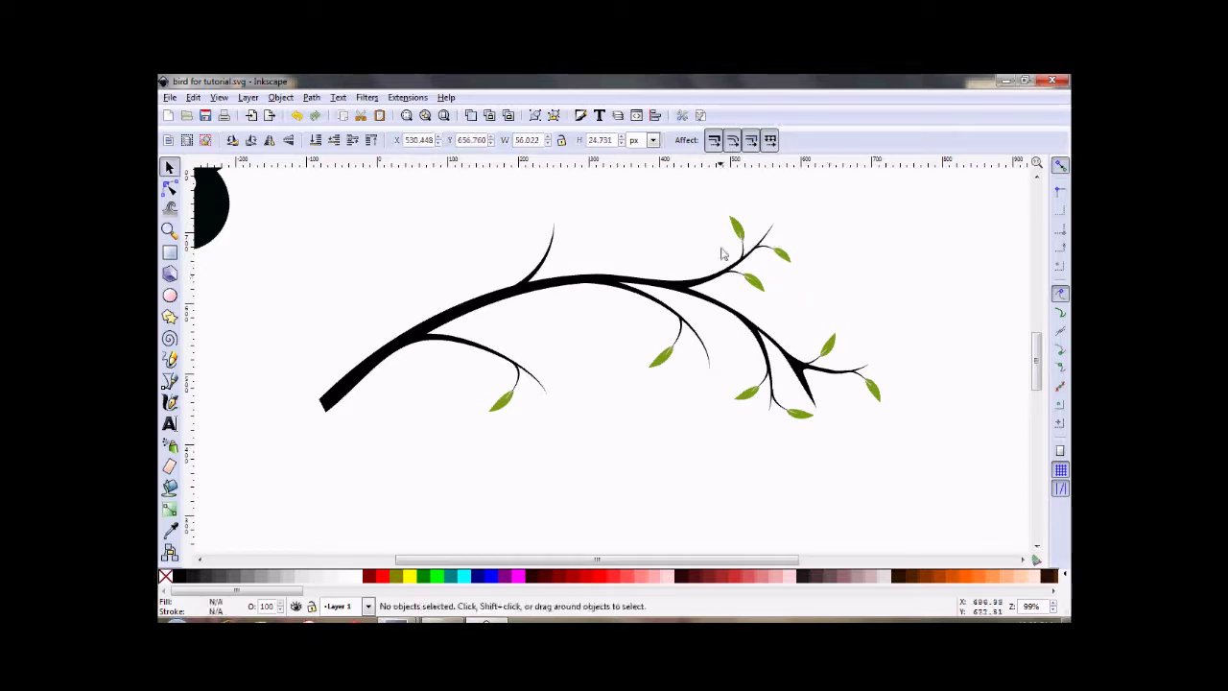
Duplicate the upper-tip leaf and move the copy onto the upper-left twig
left_click(743, 240)
right_click(741, 234)
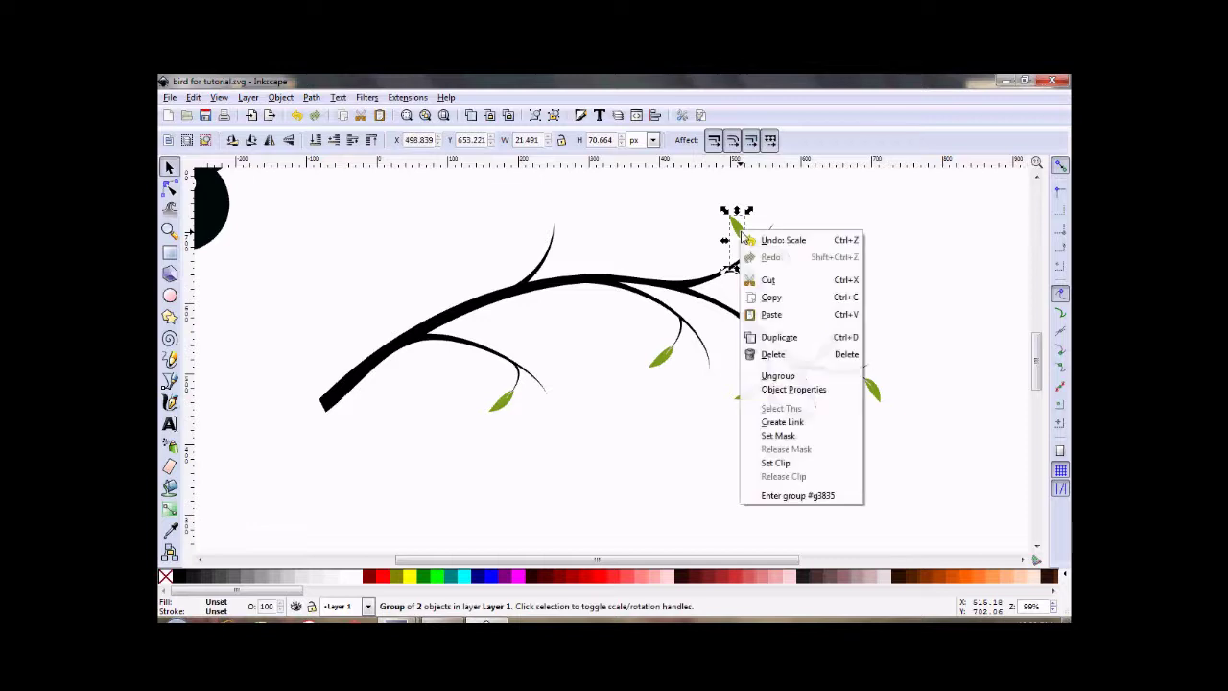
left_click(779, 338)
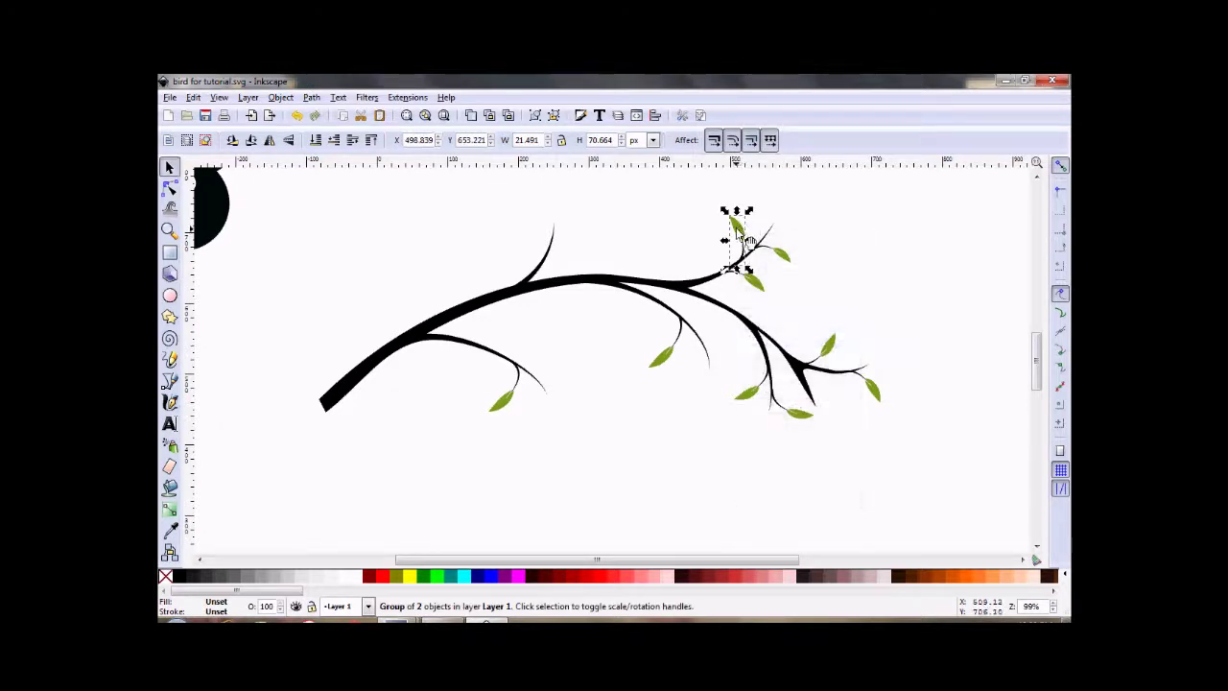
left_click_drag(748, 240, 530, 242)
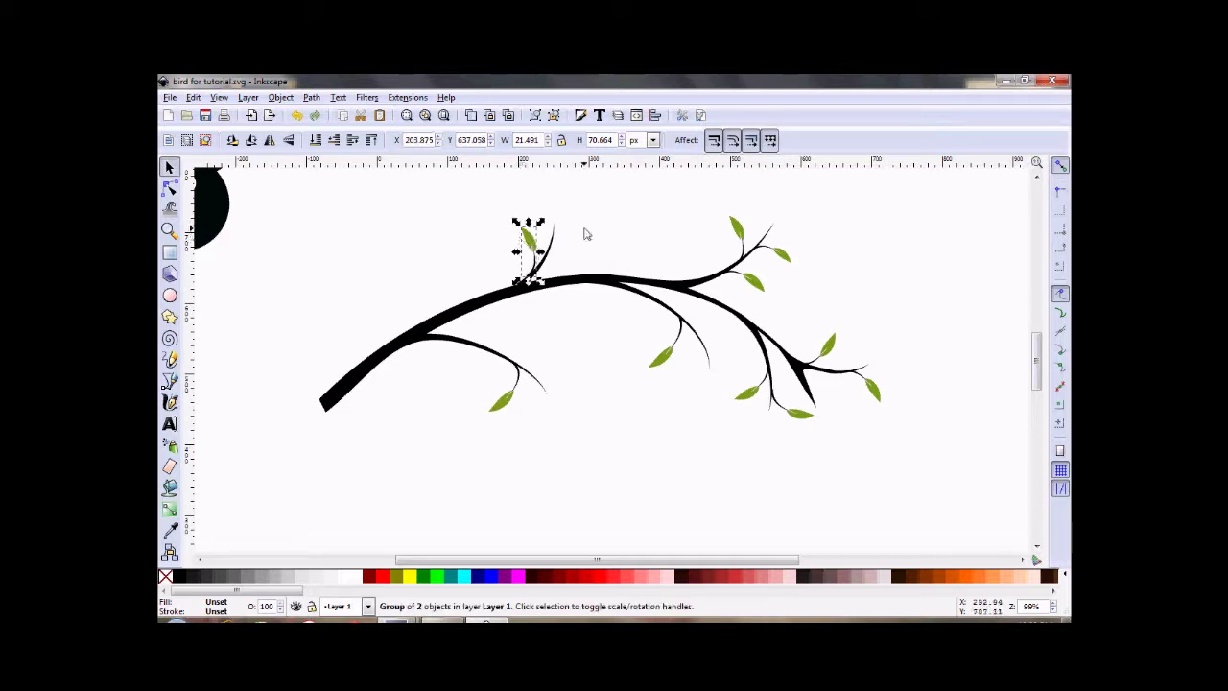
Duplicate the upper-left twig's leaf, rotate the copy 90° to angle out right, then zoom out
left_click(541, 241)
left_click(527, 237)
right_click(531, 238)
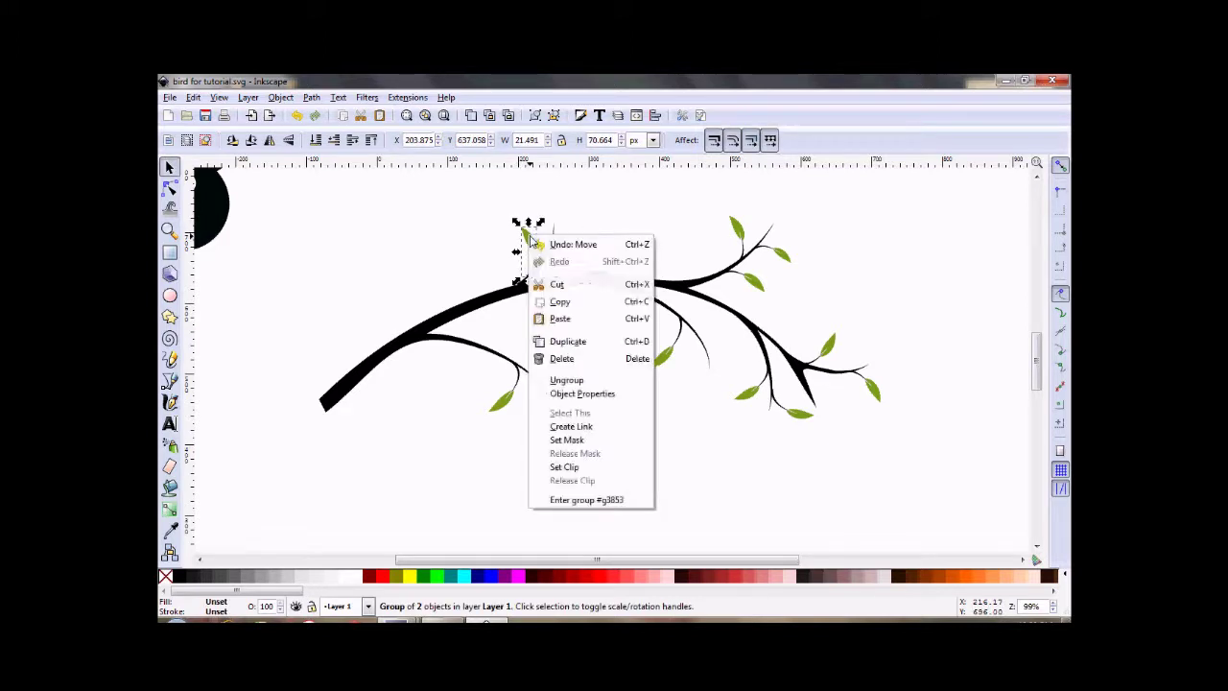
left_click(568, 341)
left_click_drag(535, 251, 621, 223)
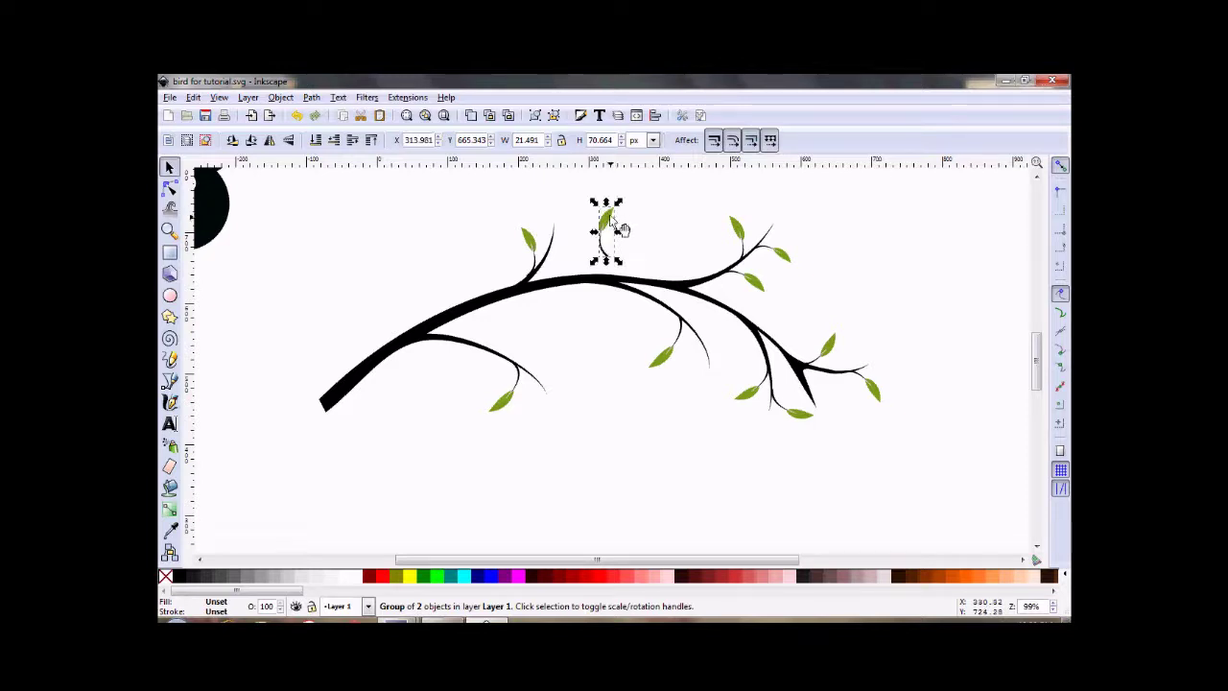
left_click_drag(611, 219, 533, 242)
left_click(632, 235)
left_click(652, 227)
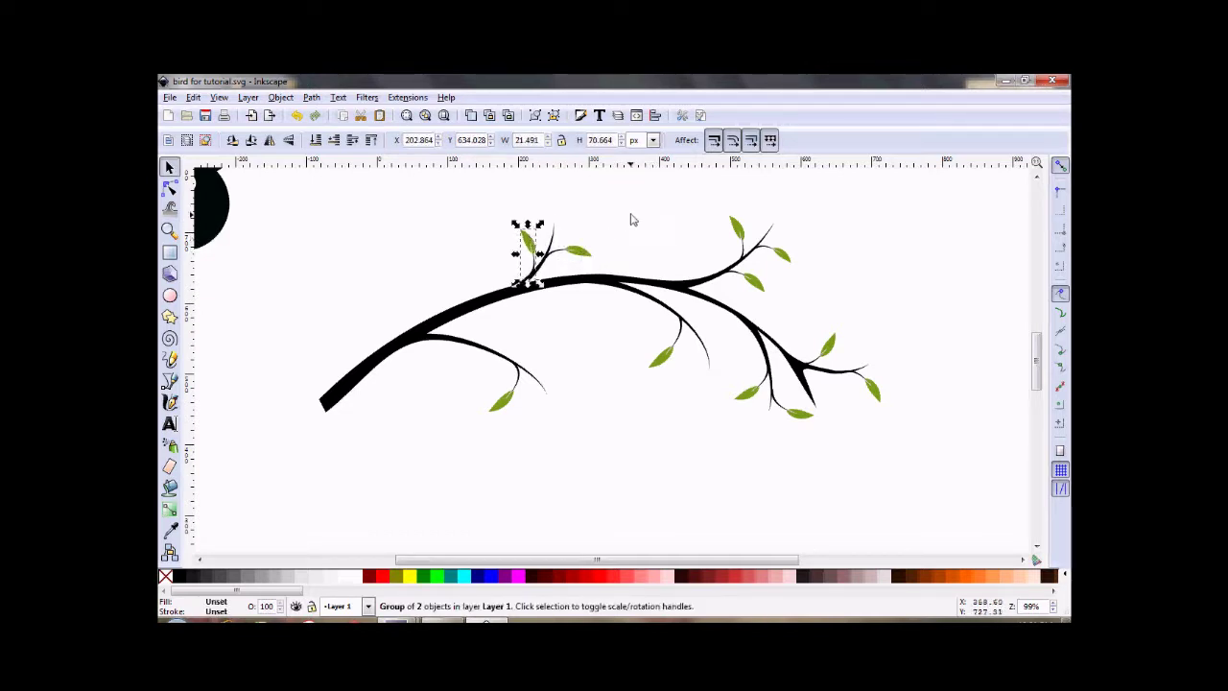
left_click(631, 220)
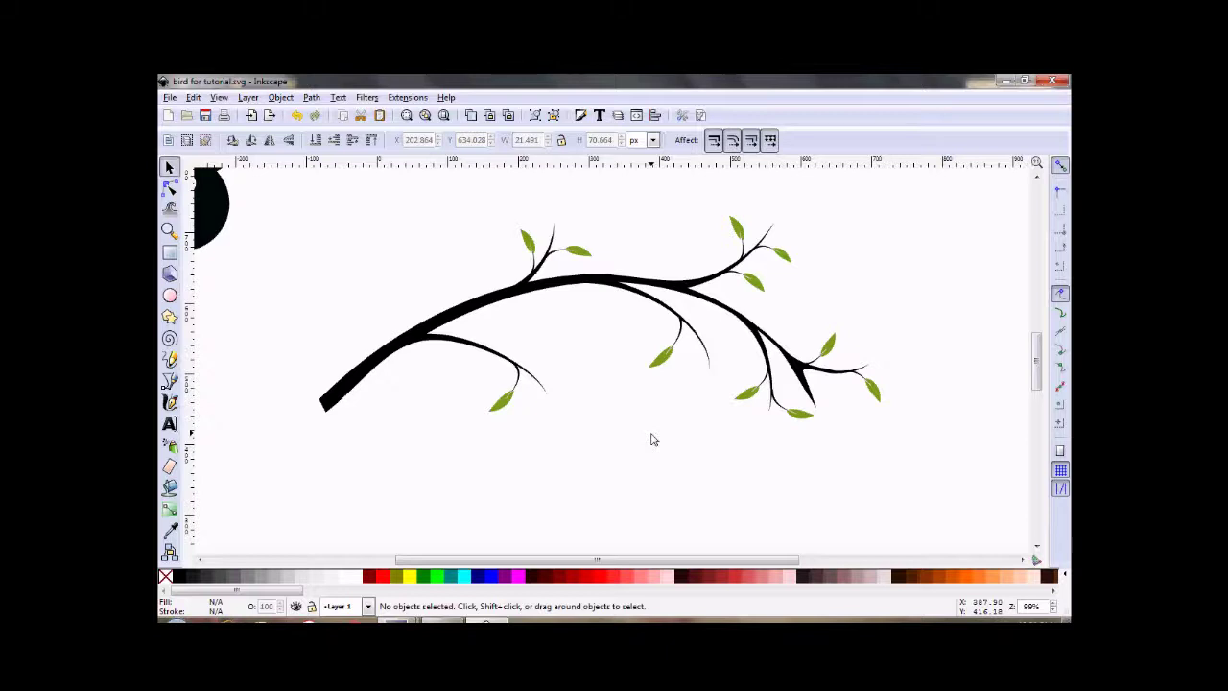
key("minus")
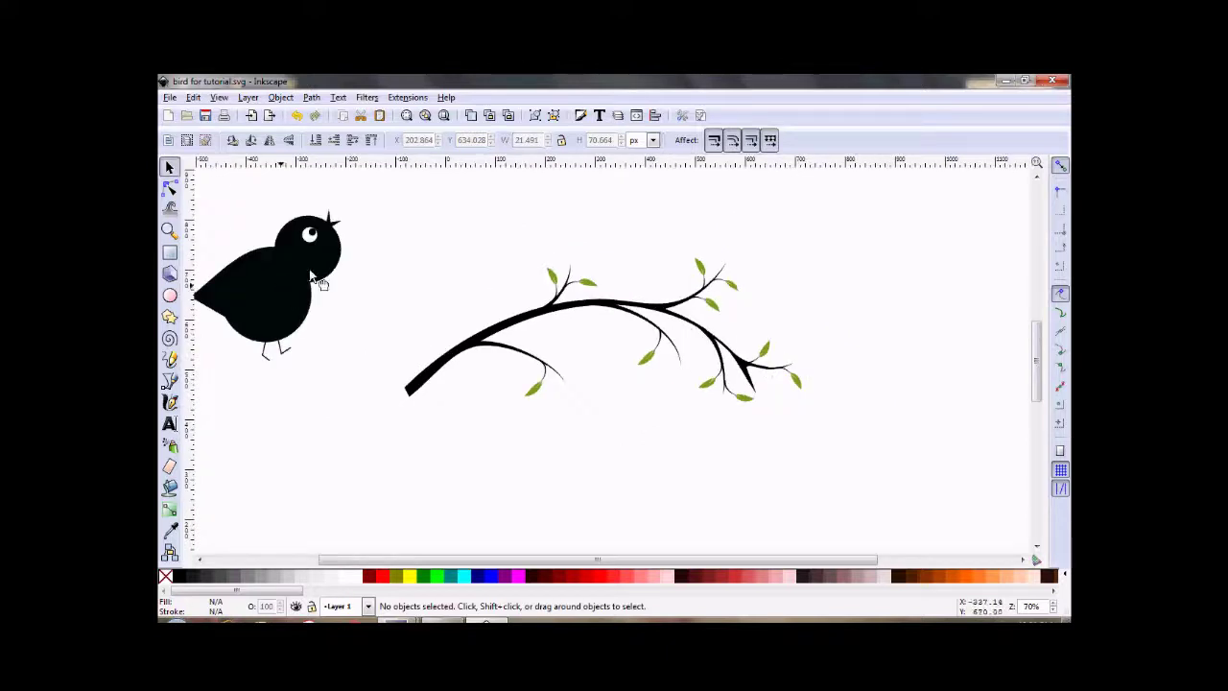
Move the bird onto the branch's middle and scale it down to about 72.6 × 65.6 px
left_click_drag(312, 274, 412, 261)
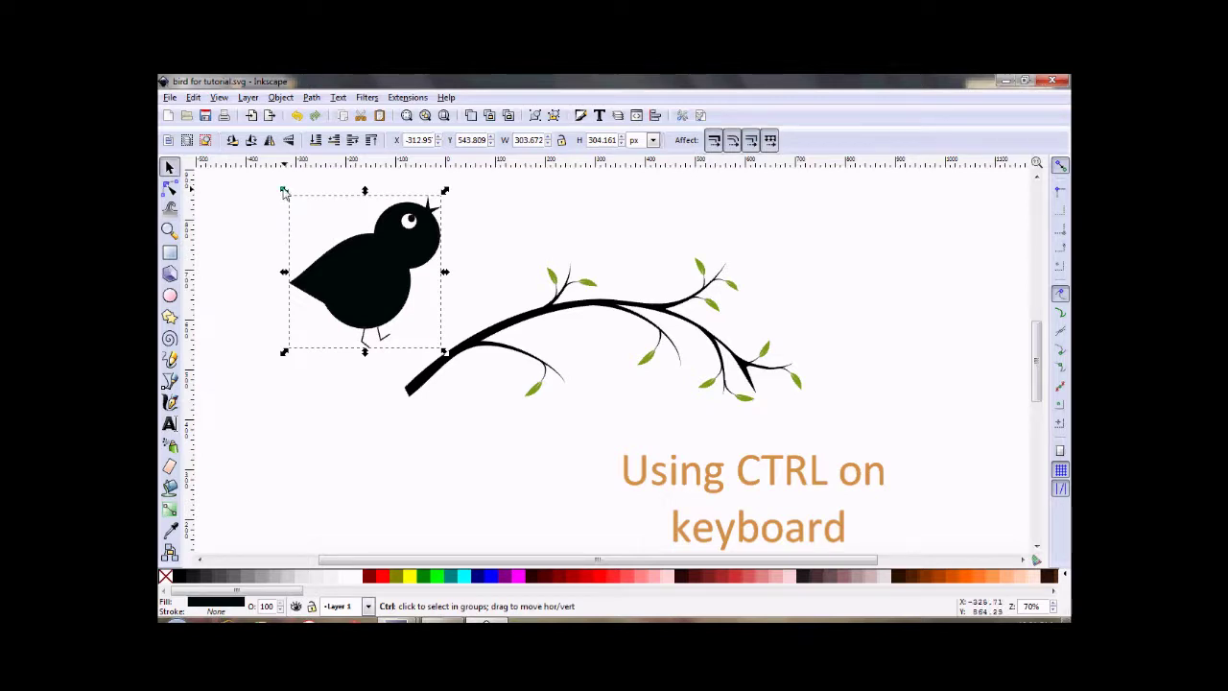
left_click_drag(283, 192, 641, 282)
left_click(422, 327)
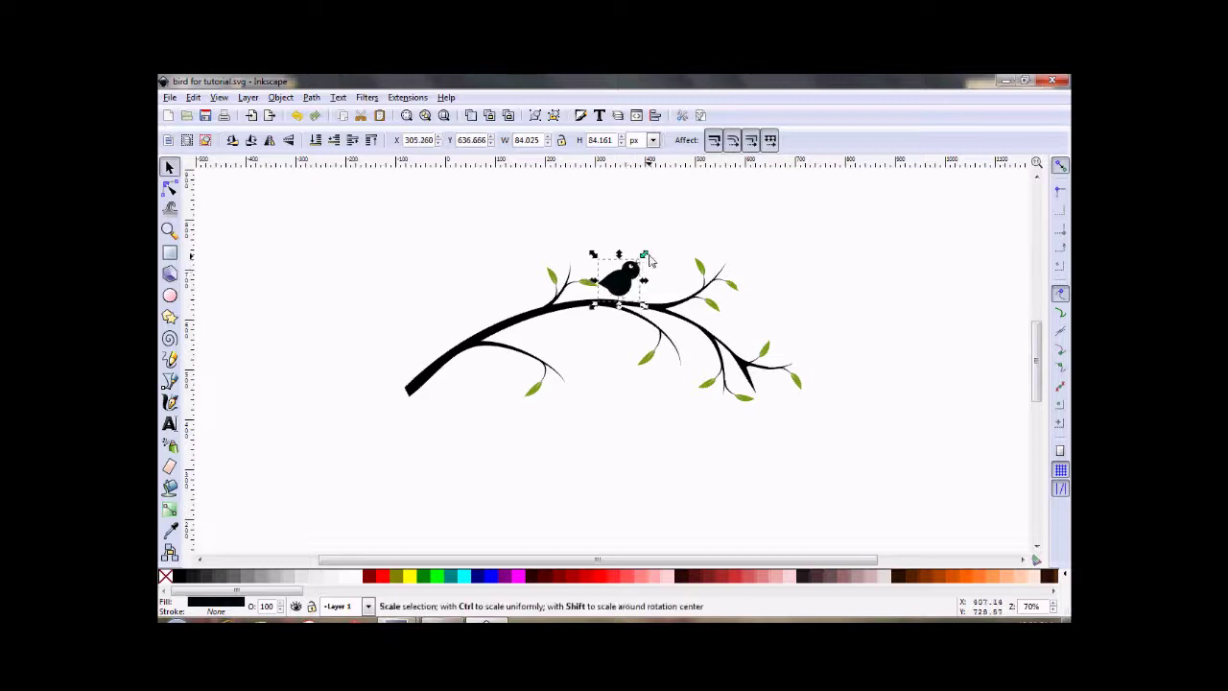
left_click_drag(645, 256, 632, 284)
left_click(667, 247)
left_click(322, 291)
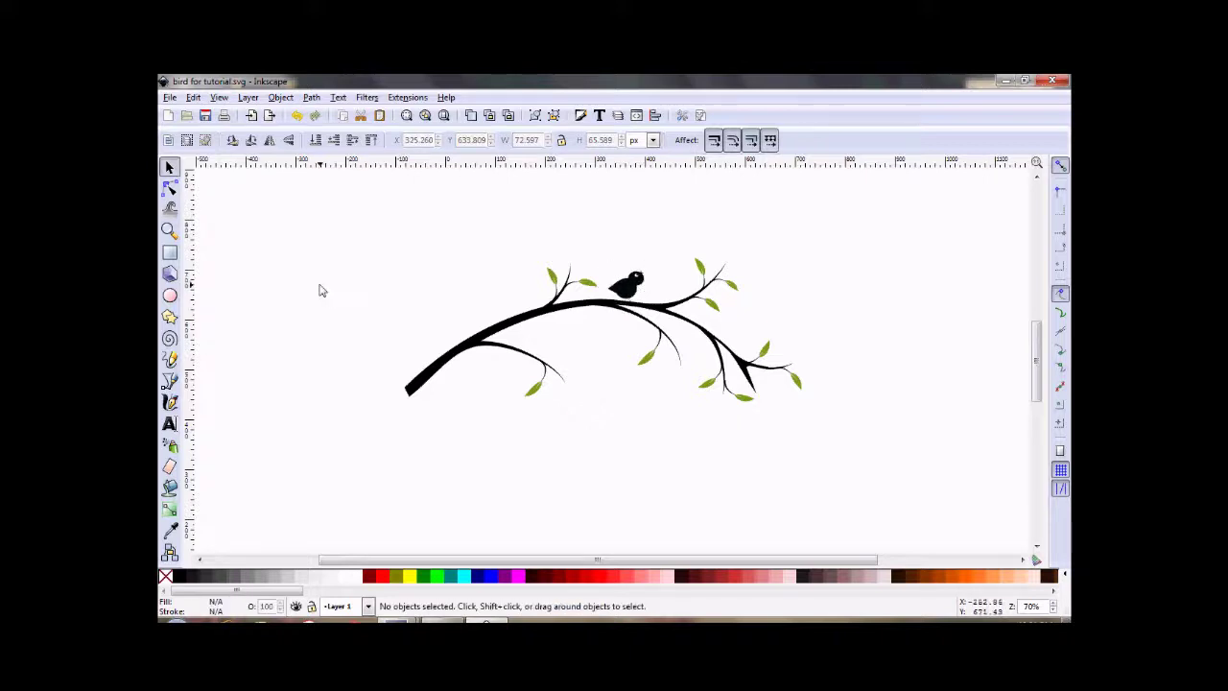